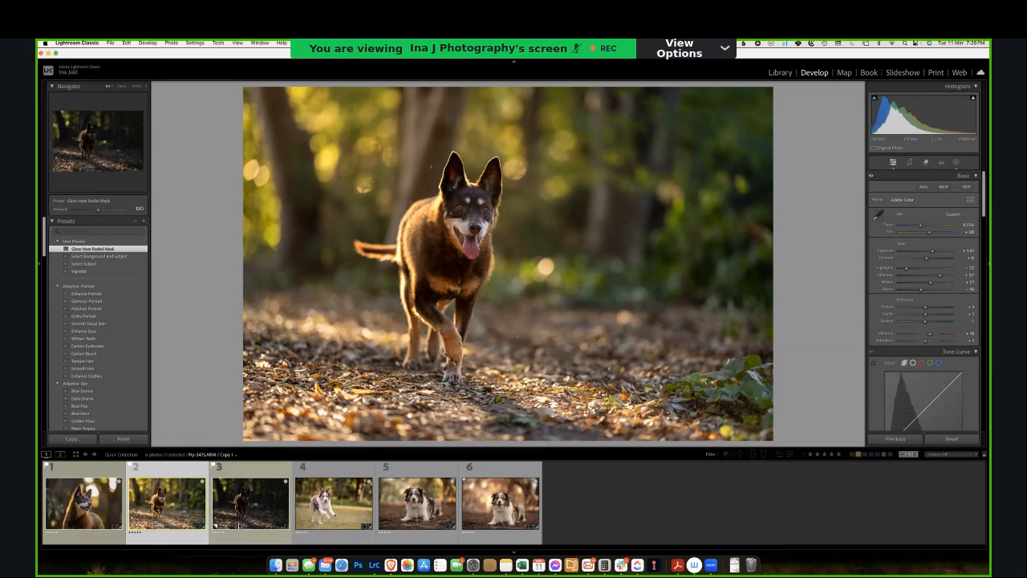
- Compare the edited and unedited versions of the brown dog photo, view the fourth photo, and return to the unedited third photo
{"action": "left_click", "coordinate": [252, 518]}
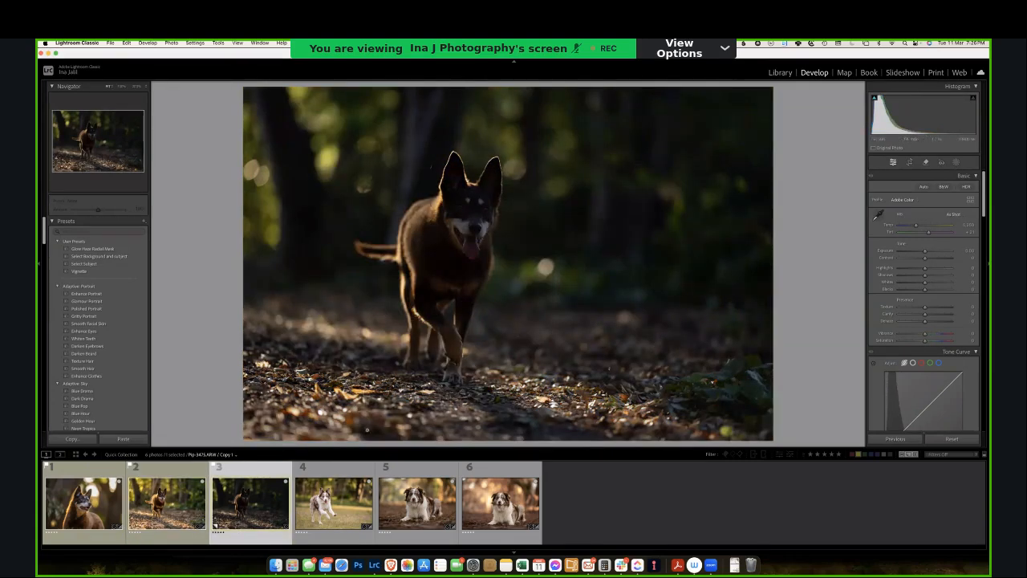
{"action": "left_click", "coordinate": [183, 492]}
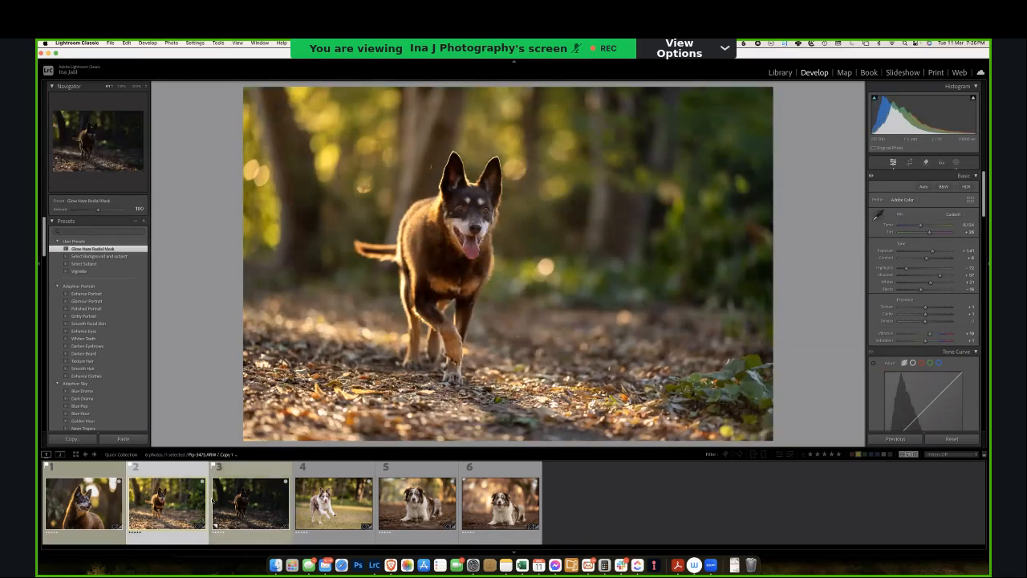
{"action": "left_click", "coordinate": [215, 500]}
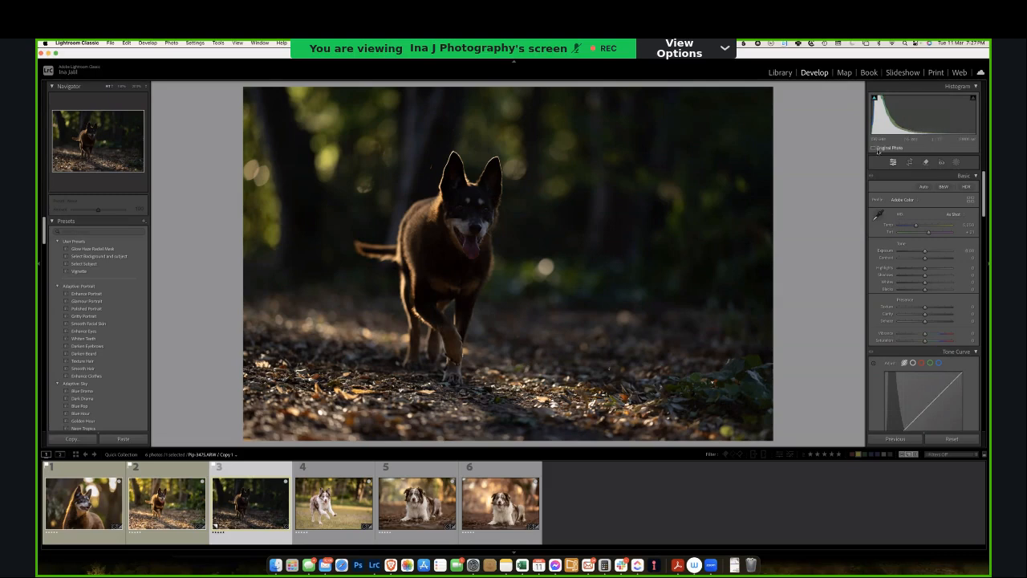
{"action": "key", "text": "Left"}
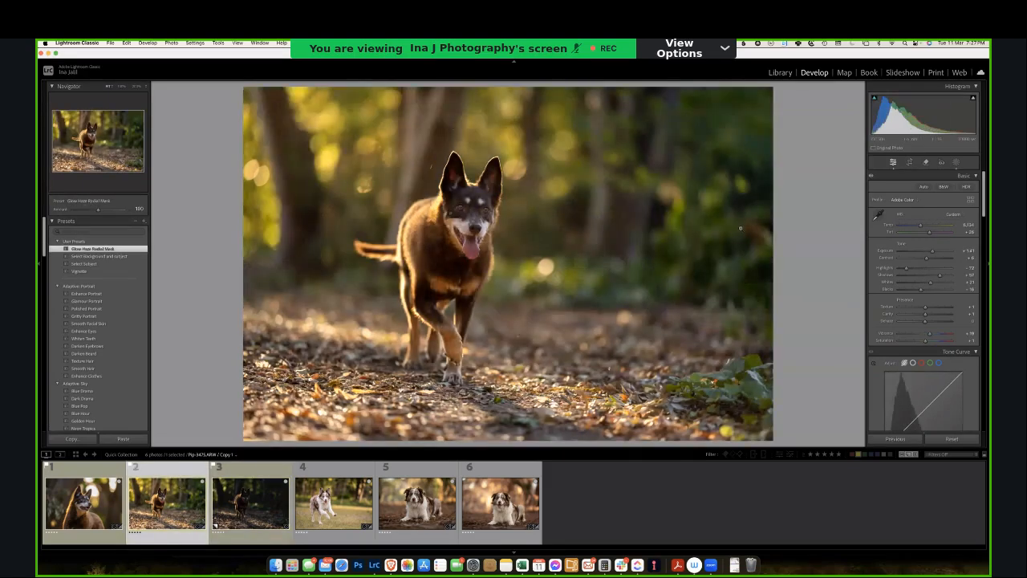
{"action": "left_click", "coordinate": [333, 511]}
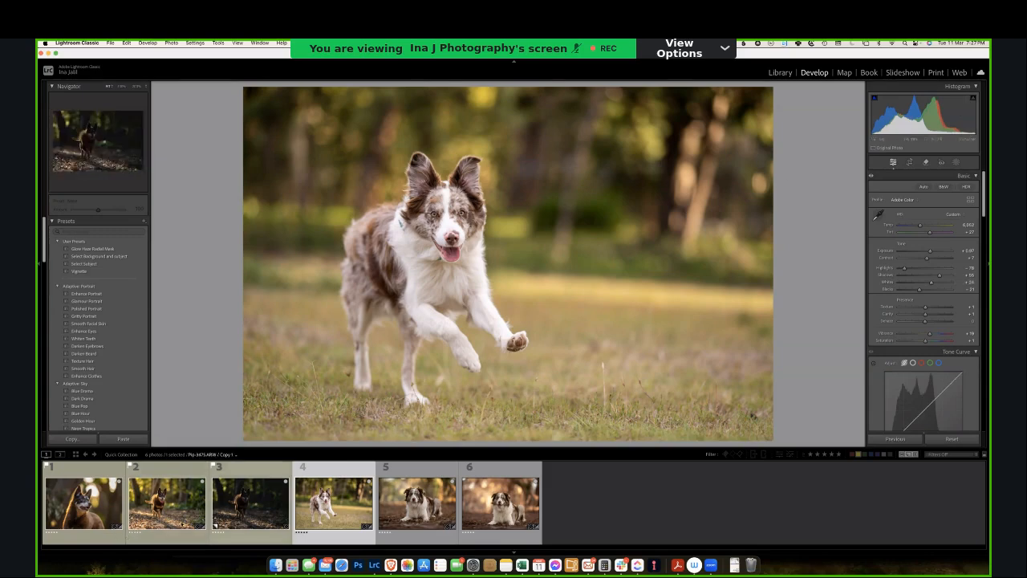
{"action": "left_click", "coordinate": [249, 502]}
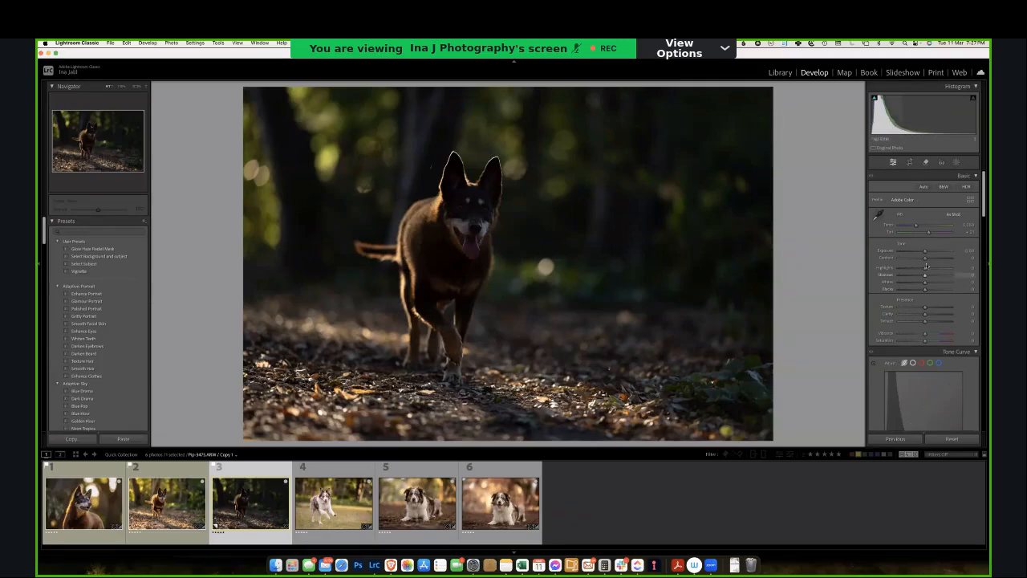
- Try pushing the Exposure to +5.00 and back down, adjust the Whites, and reset all adjustments on the third photo
{"action": "left_click_drag", "start_coordinate": [925, 250], "coordinate": [953, 250]}
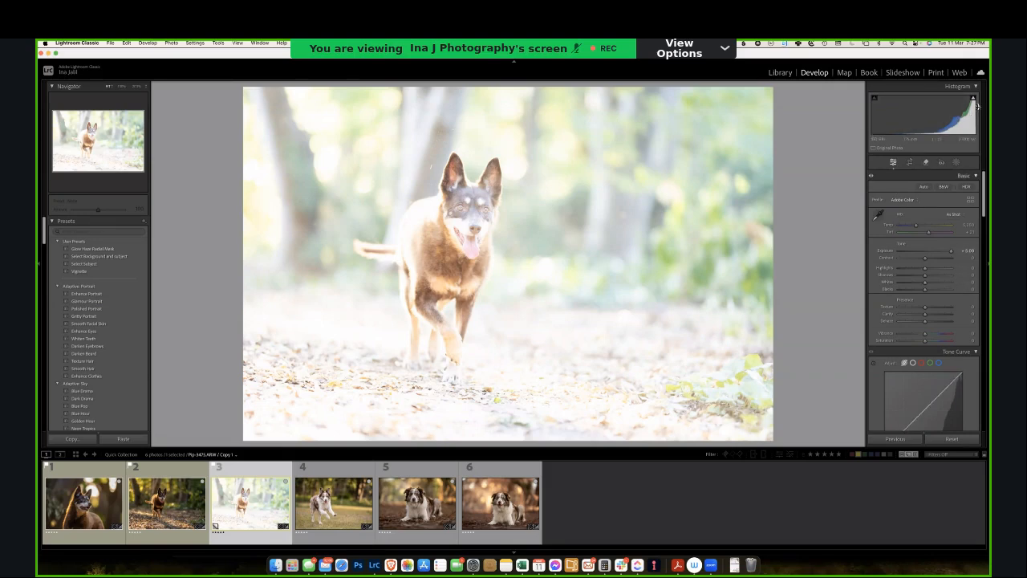
{"action": "left_click_drag", "start_coordinate": [948, 252], "coordinate": [931, 252]}
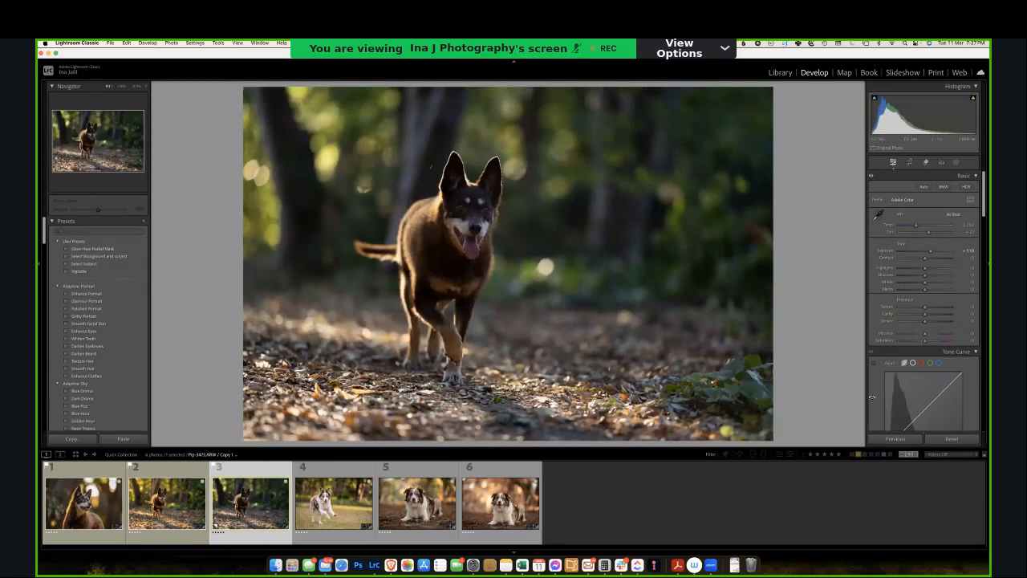
{"action": "mouse_move", "coordinate": [925, 281]}
{"action": "left_mouse_down"}
{"action": "mouse_move", "coordinate": [954, 285]}
{"action": "mouse_move", "coordinate": [929, 283]}
{"action": "left_mouse_up"}
{"action": "left_click", "coordinate": [952, 439]}
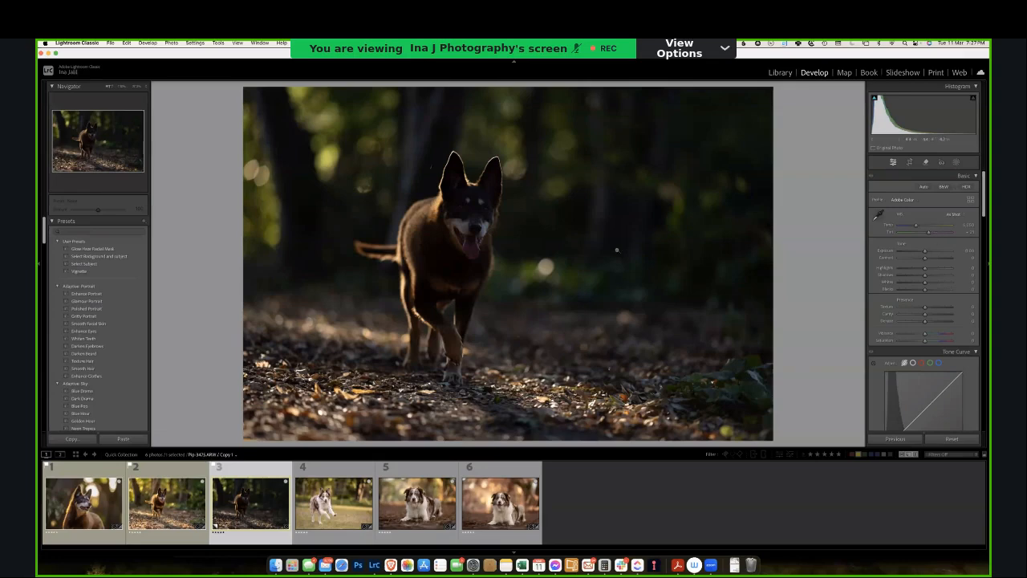
- Warm the Temperature to 5,744, raise the Shadows to about +70, and set the Exposure to about +1.16
{"action": "left_click", "coordinate": [920, 225]}
{"action": "mouse_move", "coordinate": [930, 278]}
{"action": "left_mouse_down"}
{"action": "mouse_move", "coordinate": [953, 276]}
{"action": "mouse_move", "coordinate": [921, 278]}
{"action": "mouse_move", "coordinate": [947, 280]}
{"action": "left_mouse_up"}
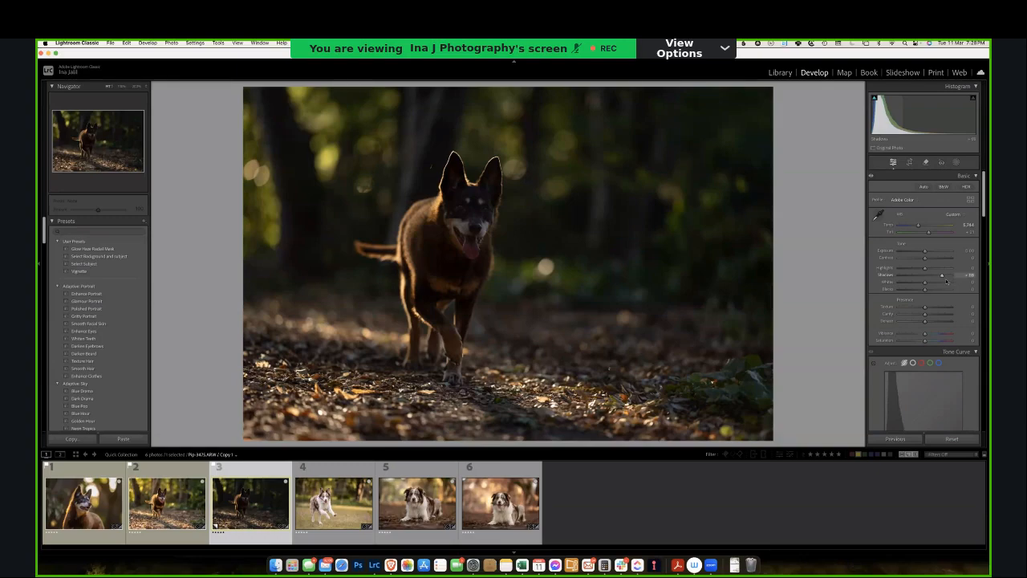
{"action": "left_click_drag", "start_coordinate": [946, 281], "coordinate": [945, 280]}
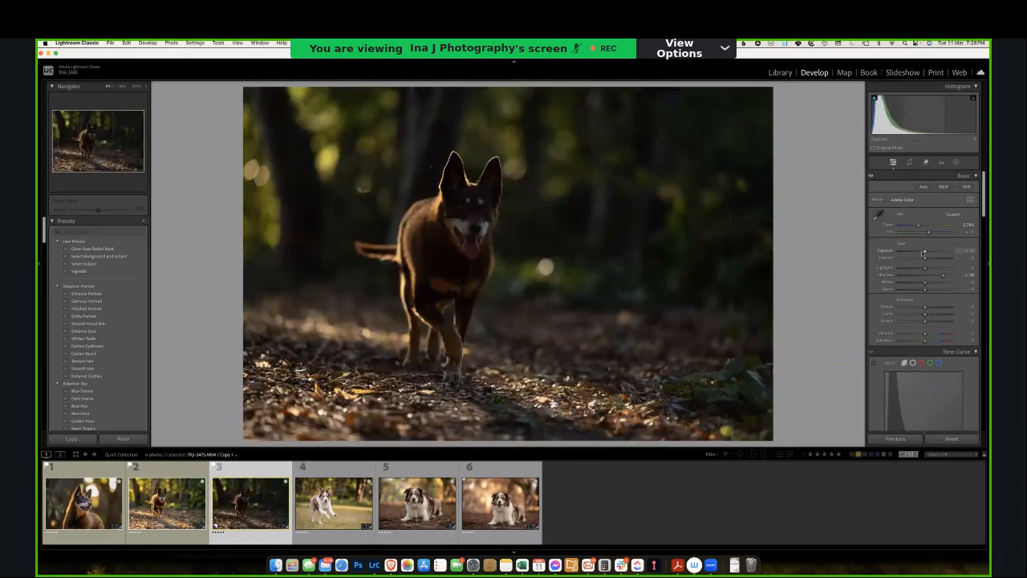
{"action": "left_click_drag", "start_coordinate": [923, 253], "coordinate": [928, 252]}
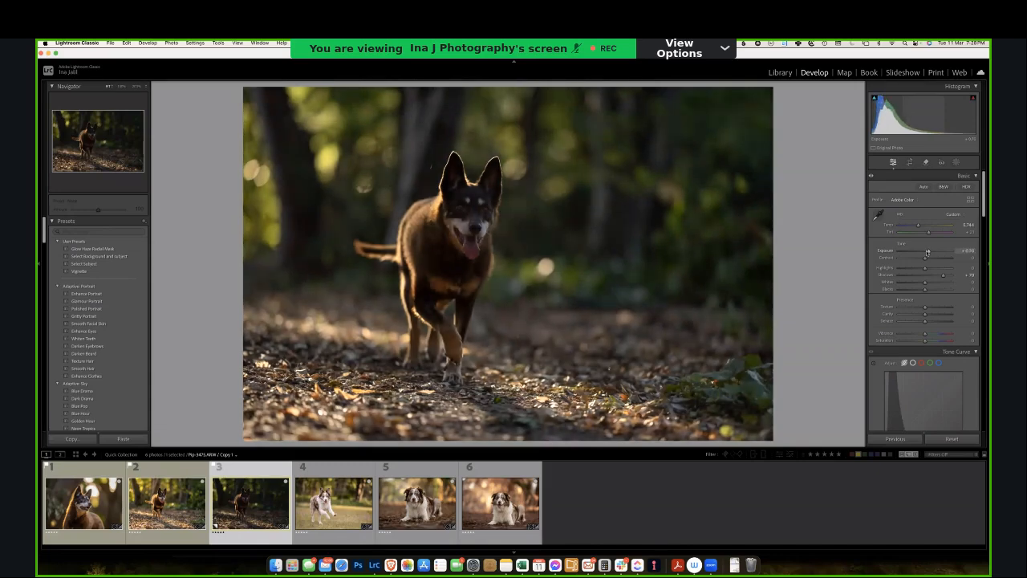
{"action": "left_click_drag", "start_coordinate": [928, 251], "coordinate": [927, 252]}
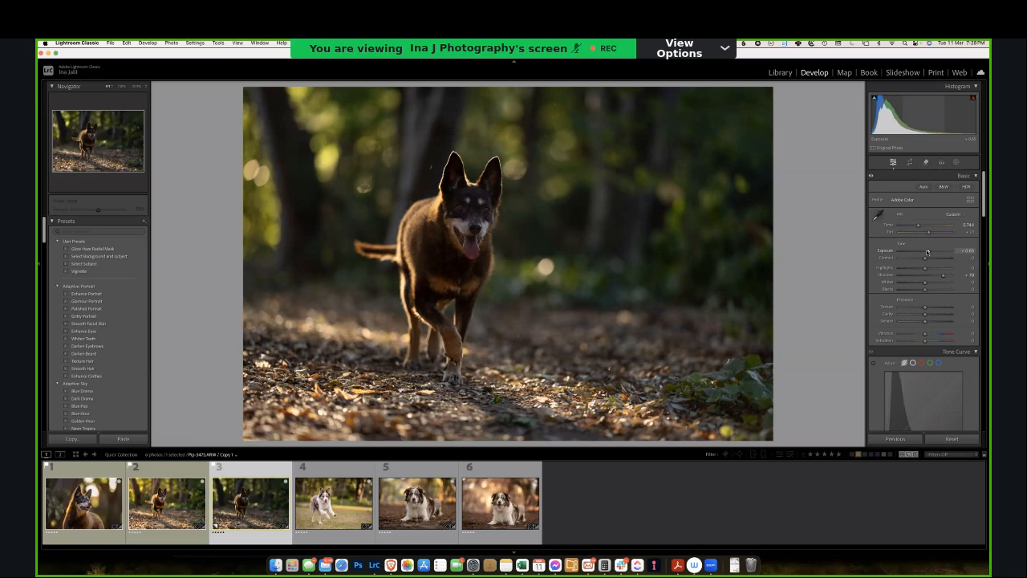
{"action": "left_click_drag", "start_coordinate": [928, 252], "coordinate": [930, 252]}
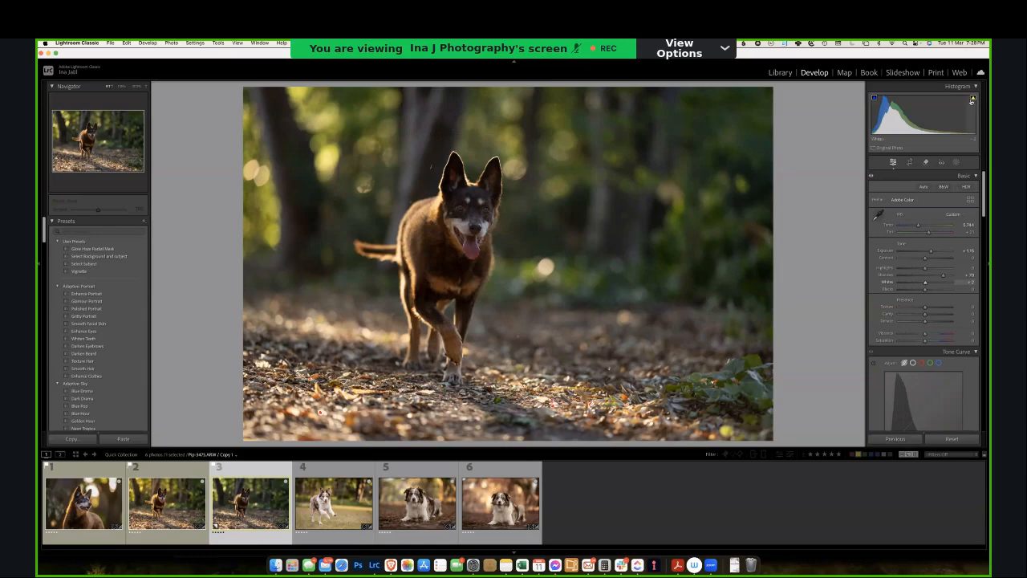
- Set the Highlights to about -48, the Whites to about +51 and the Blacks to about -17 while checking clipping
{"action": "left_click_drag", "start_coordinate": [925, 283], "coordinate": [962, 283]}
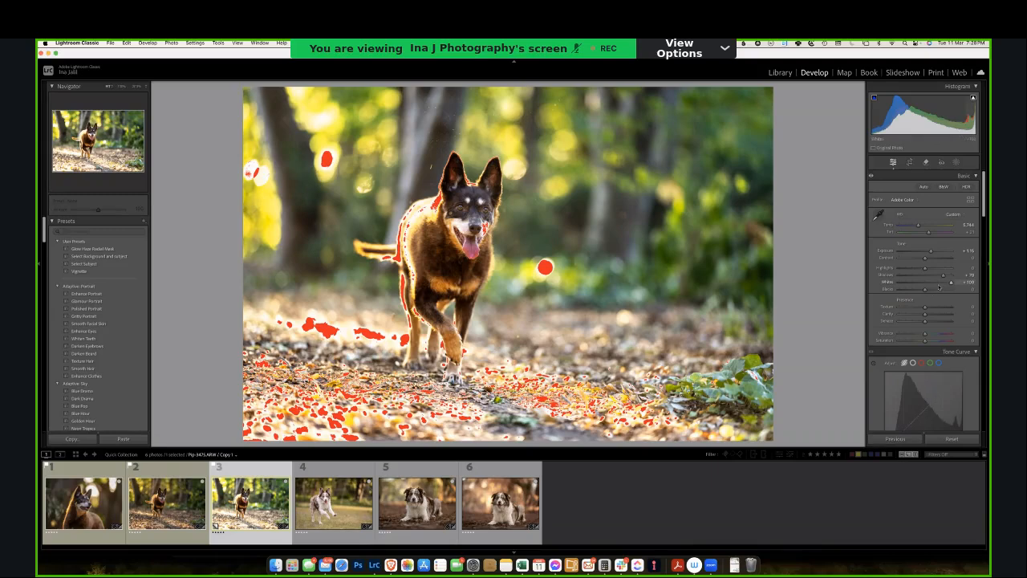
{"action": "left_click_drag", "start_coordinate": [951, 284], "coordinate": [912, 272]}
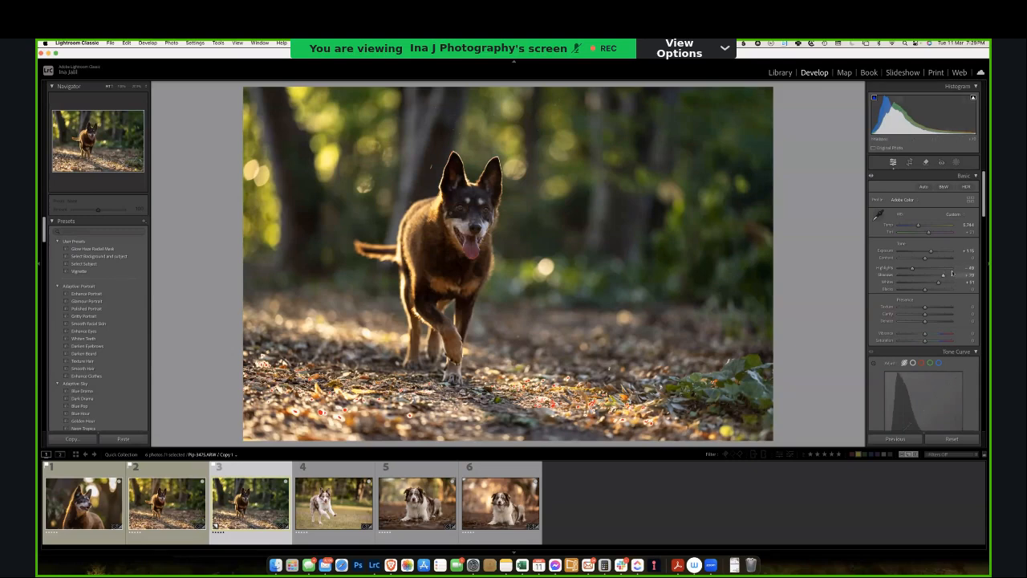
{"action": "left_click_drag", "start_coordinate": [924, 290], "coordinate": [921, 293]}
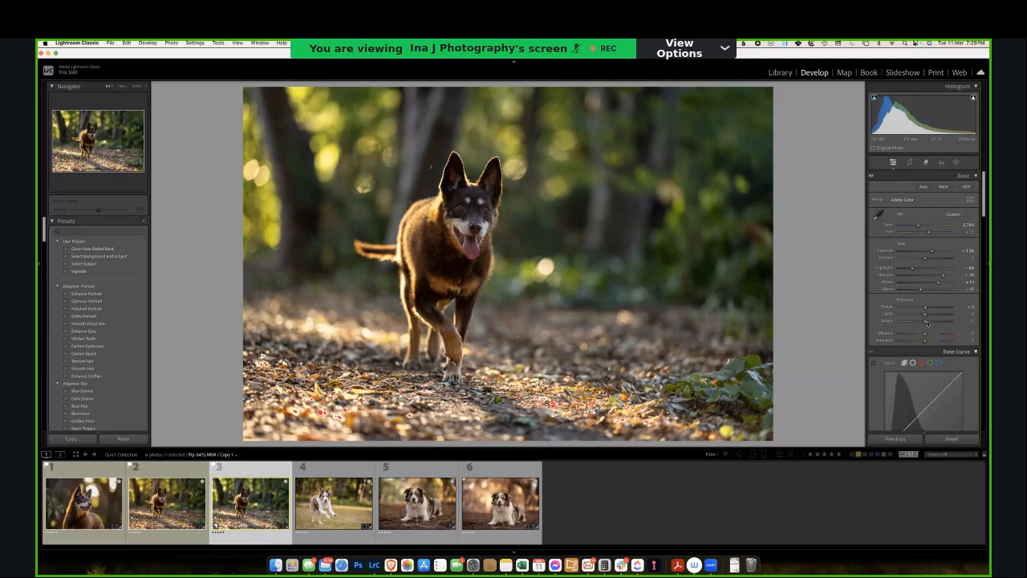
- Test a strong Saturation boost, return Saturation to its default, and set the Vibrance to about +13
{"action": "left_click_drag", "start_coordinate": [925, 336], "coordinate": [929, 335]}
{"action": "left_click_drag", "start_coordinate": [929, 334], "coordinate": [946, 341]}
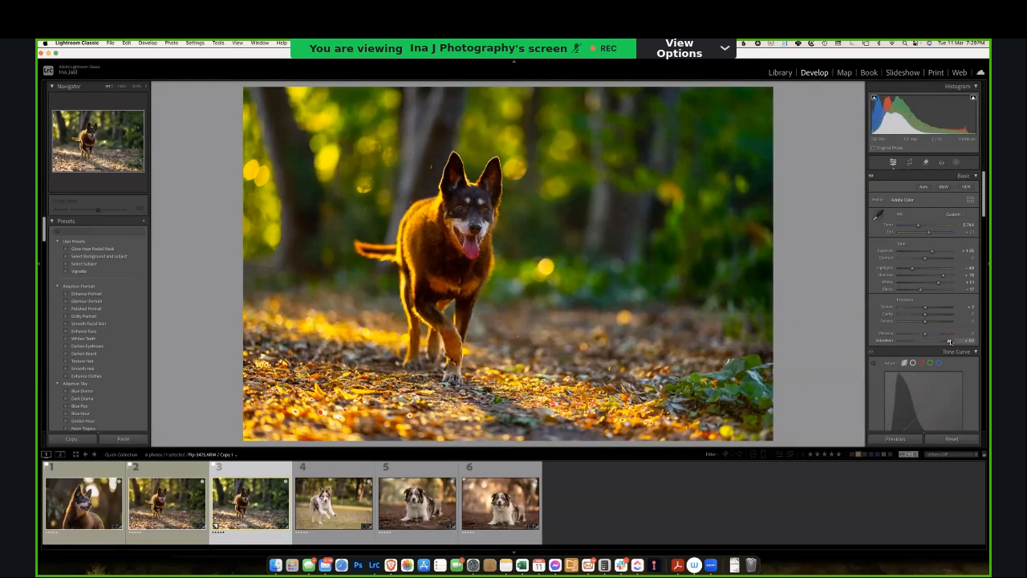
{"action": "left_click_drag", "start_coordinate": [950, 341], "coordinate": [927, 335]}
{"action": "double_click", "coordinate": [885, 343]}
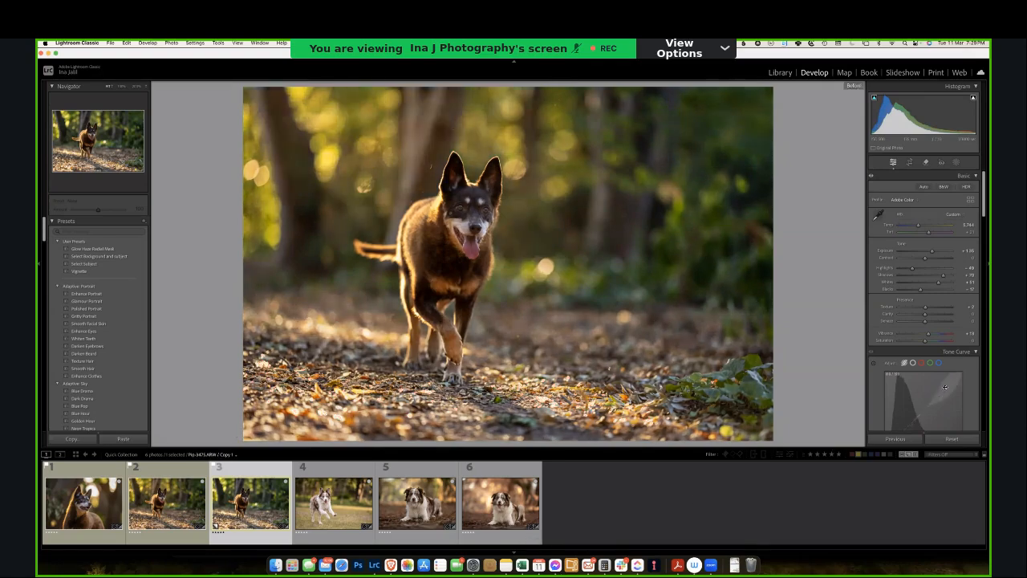
- Reset all adjustments, undo the reset, and set the Tint to about +23
{"action": "left_click", "coordinate": [937, 438]}
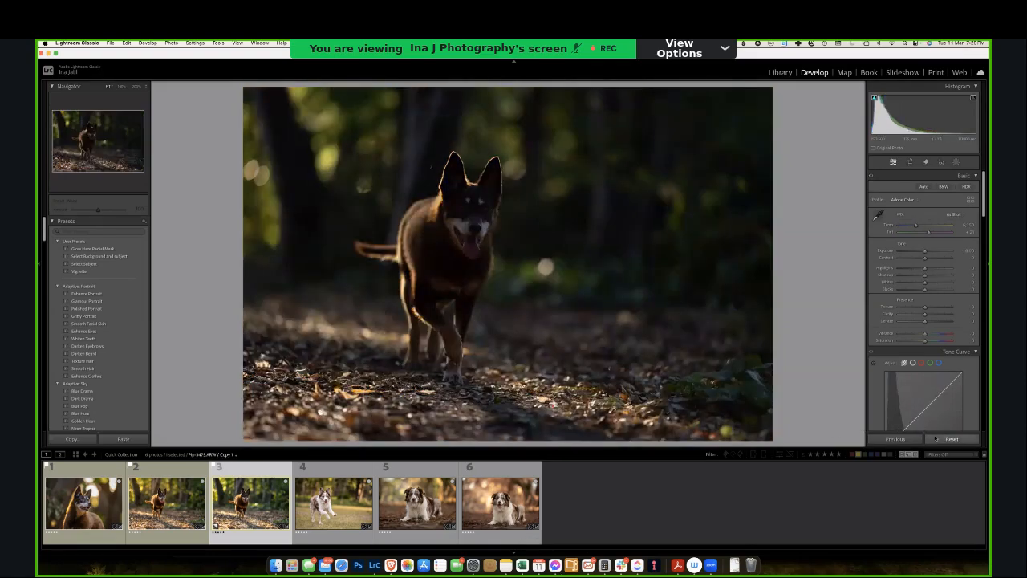
{"action": "key", "text": "super+z"}
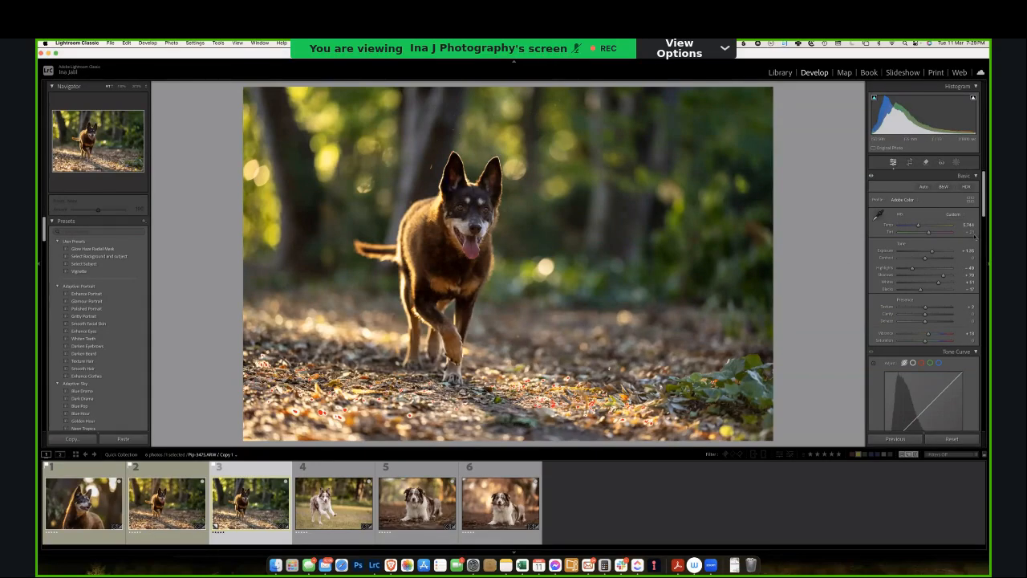
{"action": "left_click_drag", "start_coordinate": [929, 234], "coordinate": [929, 235]}
- Try sampling a neutral white balance from the dog's pale muzzle and undo it
{"action": "left_click", "coordinate": [879, 214]}
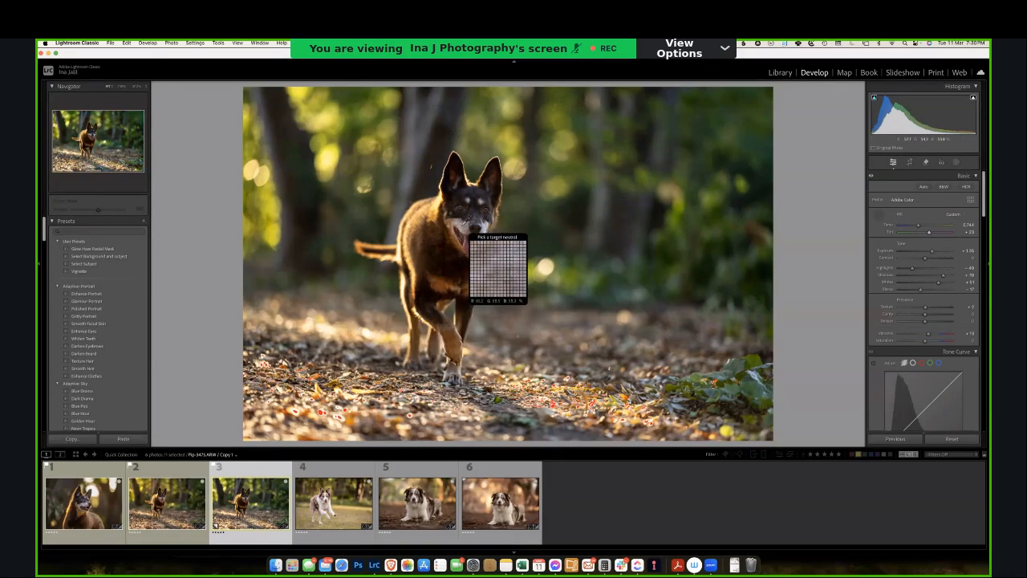
{"action": "left_click", "coordinate": [463, 228]}
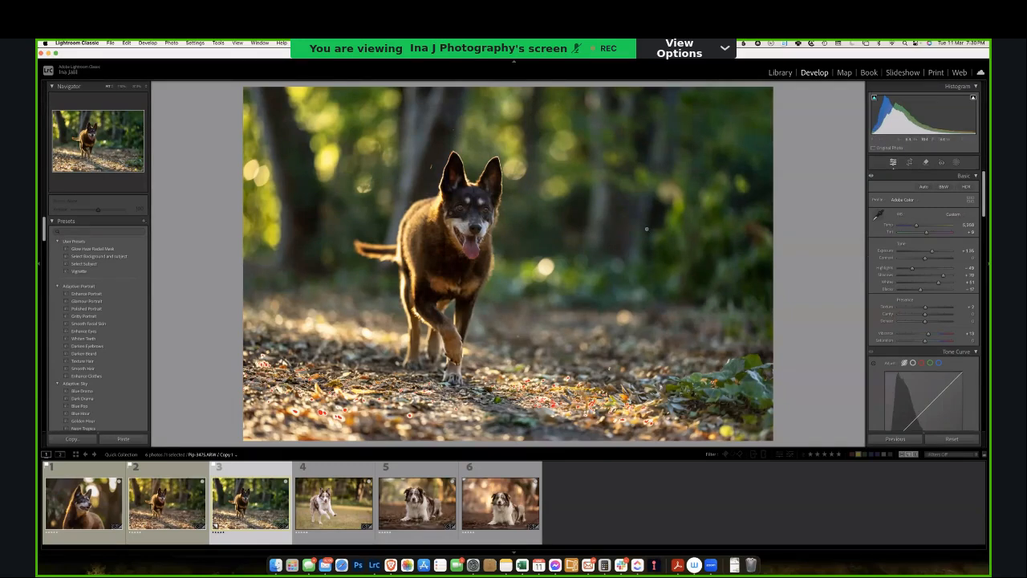
{"action": "key", "text": "super+z"}
- Add a linear gradient mask over the leaf-covered foreground and subtract the subject so the dog is excluded
{"action": "left_click", "coordinate": [955, 162]}
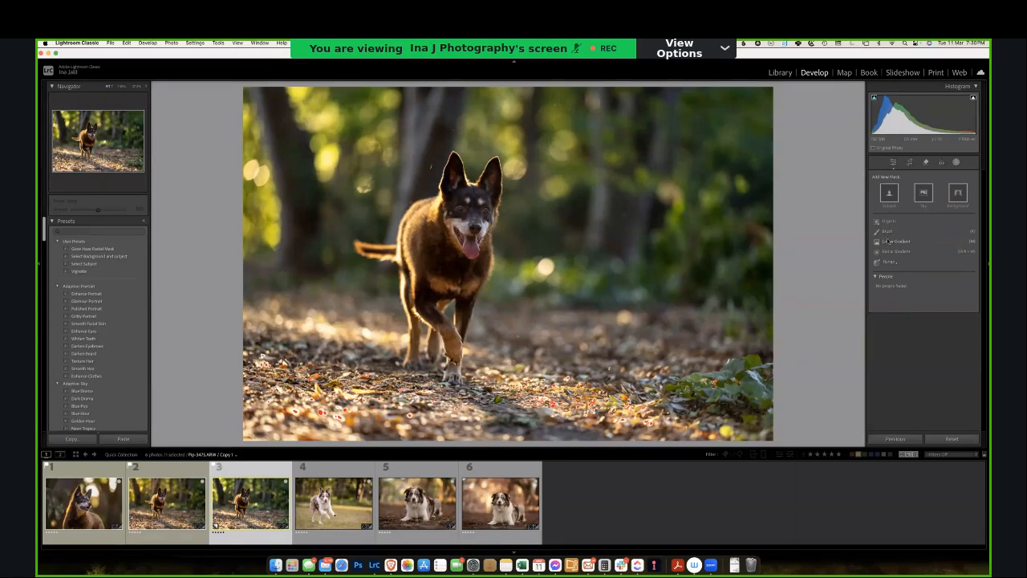
{"action": "left_click", "coordinate": [887, 241]}
{"action": "left_click_drag", "start_coordinate": [435, 400], "coordinate": [441, 351]}
{"action": "key", "text": "super+z"}
{"action": "scroll", "coordinate": [931, 208], "scroll_direction": "down", "scroll_amount": 1}
{"action": "left_click", "coordinate": [943, 216]}
{"action": "left_click", "coordinate": [943, 232]}
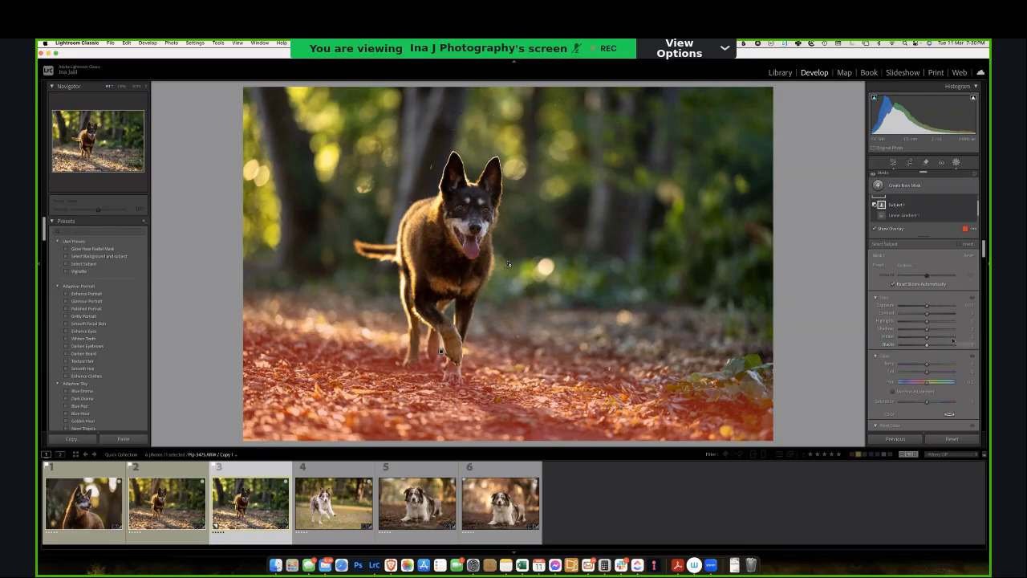
- Lower the Highlights and slightly lower the Whites in the foreground mask, and compare the photo with the mask off and on
{"action": "left_click", "coordinate": [926, 321]}
{"action": "left_click_drag", "start_coordinate": [923, 321], "coordinate": [914, 323]}
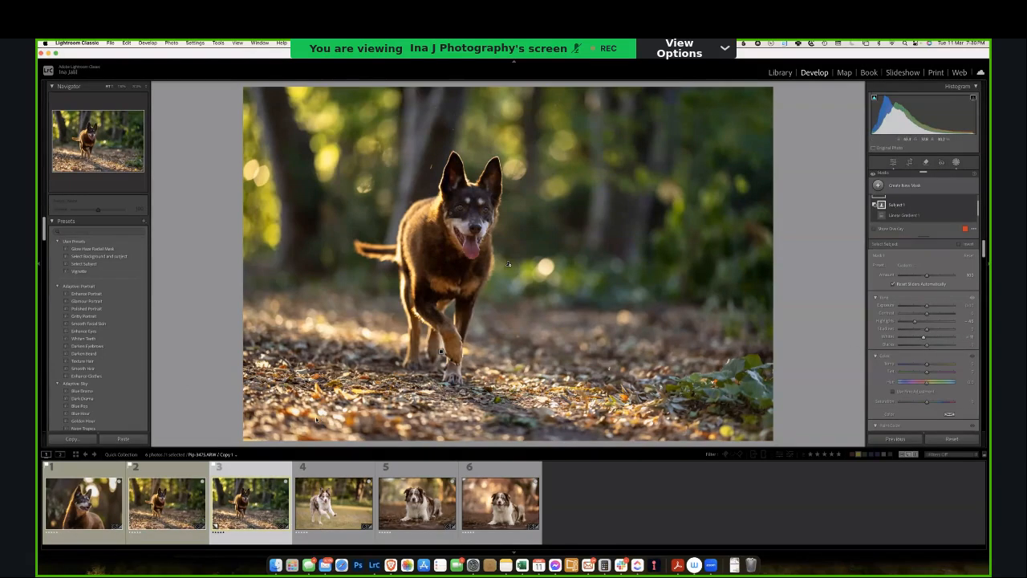
{"action": "scroll", "coordinate": [967, 207], "scroll_direction": "up", "scroll_amount": 1}
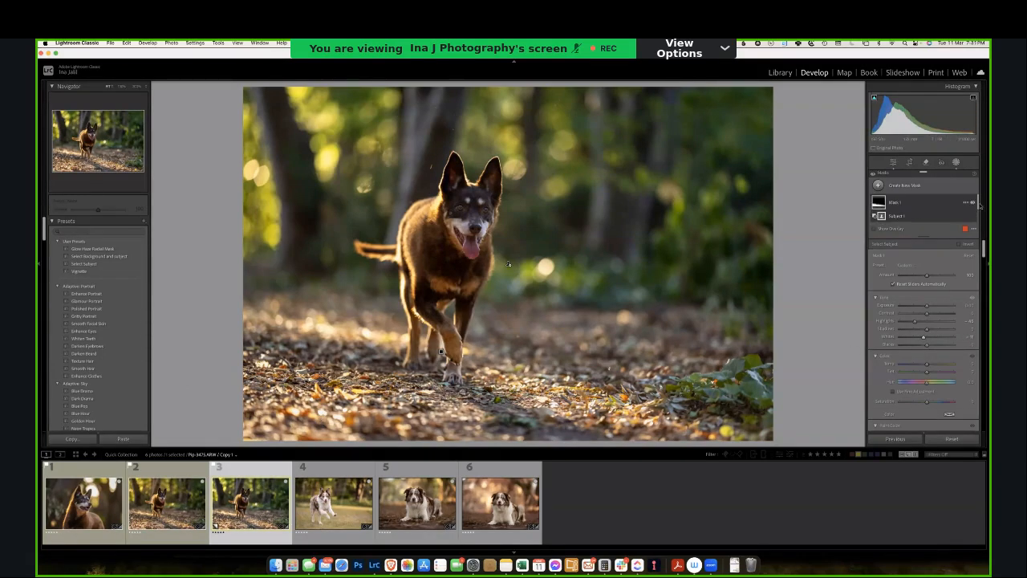
{"action": "left_click", "coordinate": [973, 203]}
{"action": "left_click", "coordinate": [973, 203]}
{"action": "left_click", "coordinate": [972, 203]}
{"action": "left_click", "coordinate": [972, 203]}
- Inspect the dog's face up close and create a new Select Subject mask covering the dog
{"action": "left_click", "coordinate": [562, 203]}
{"action": "left_click_drag", "start_coordinate": [470, 208], "coordinate": [802, 391]}
{"action": "left_click_drag", "start_coordinate": [508, 252], "coordinate": [612, 319]}
{"action": "left_click", "coordinate": [905, 185]}
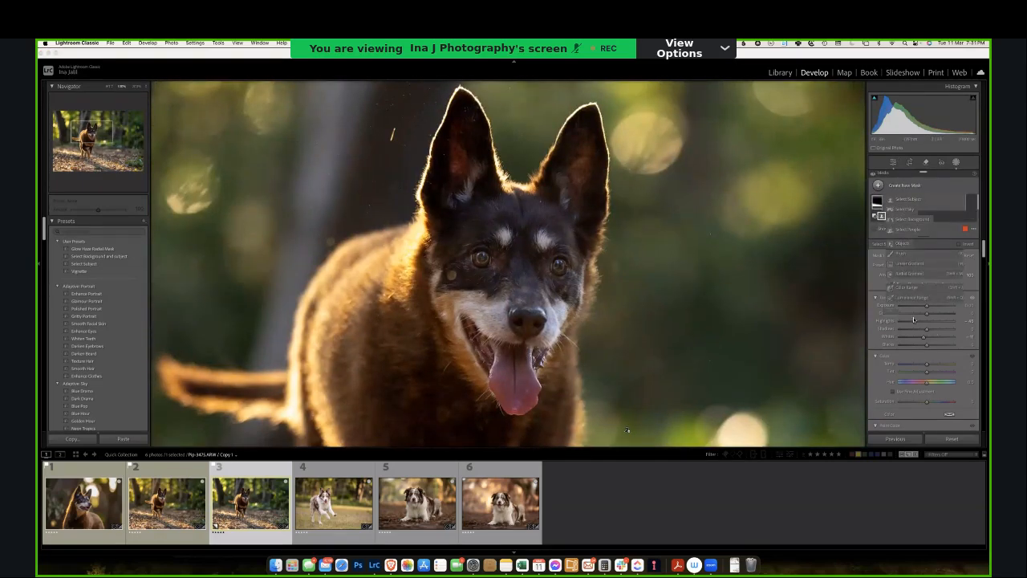
{"action": "left_click", "coordinate": [921, 201]}
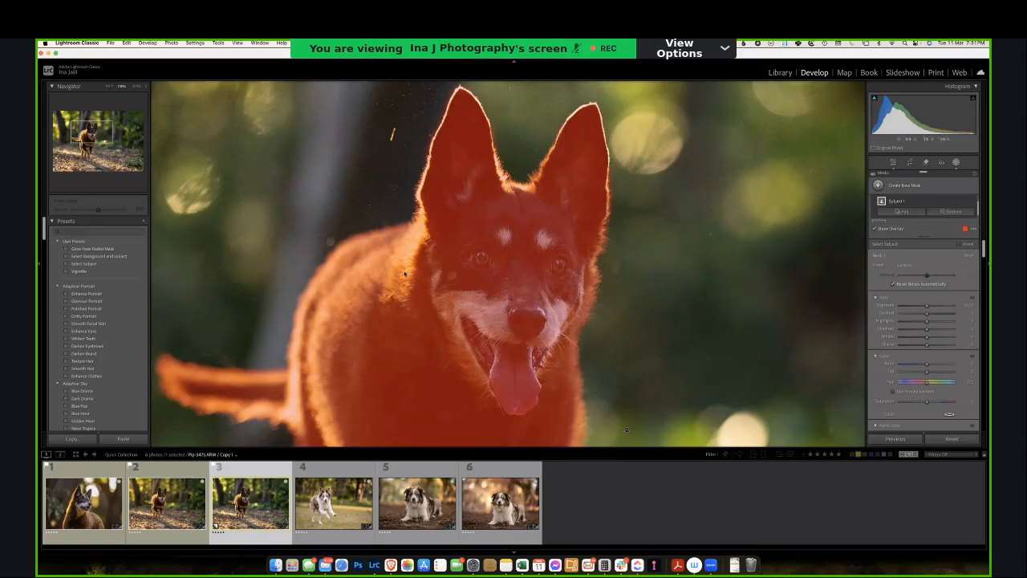
{"action": "key", "text": "z"}
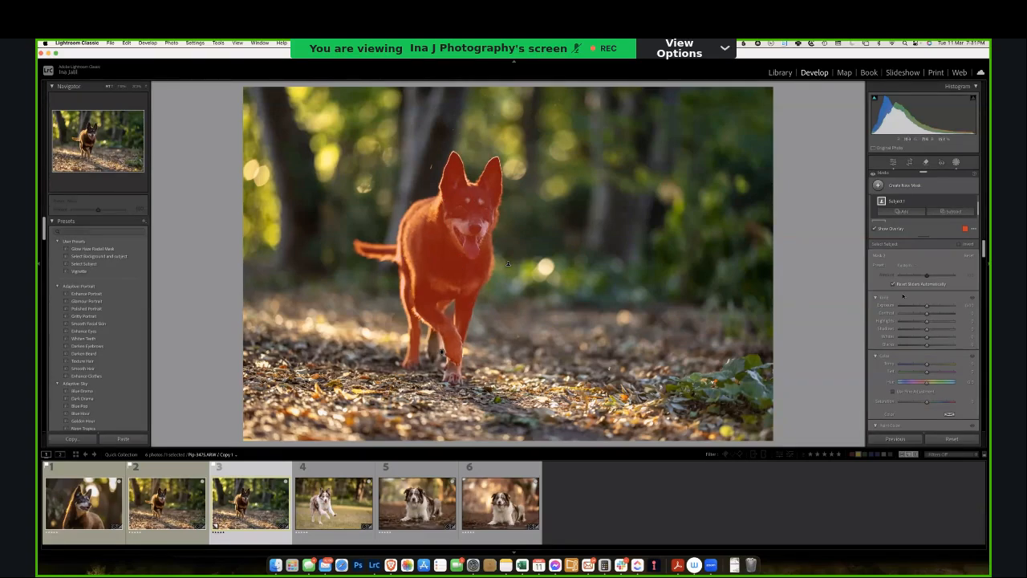
- Intersect the subject mask with a brush and paint over the dog's face to limit the mask to that area
{"action": "scroll", "coordinate": [923, 212], "scroll_direction": "up", "scroll_amount": 2}
{"action": "scroll", "coordinate": [917, 204], "scroll_direction": "down", "scroll_amount": 2}
{"action": "scroll", "coordinate": [919, 213], "scroll_direction": "up", "scroll_amount": 2}
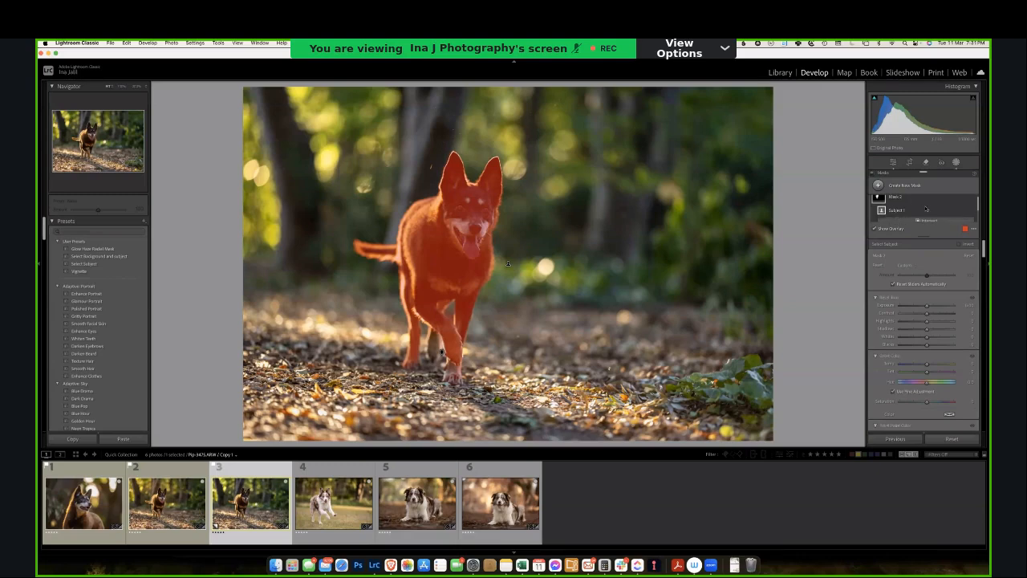
{"action": "scroll", "coordinate": [921, 214], "scroll_direction": "down", "scroll_amount": 2}
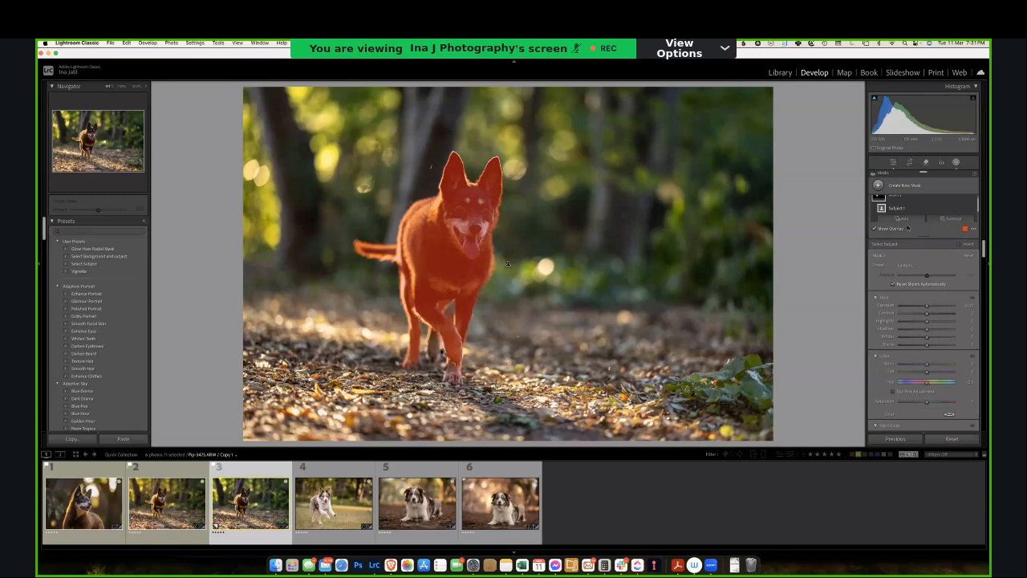
{"action": "key", "text": "alt"}
{"action": "left_click", "coordinate": [927, 224], "text": "alt"}
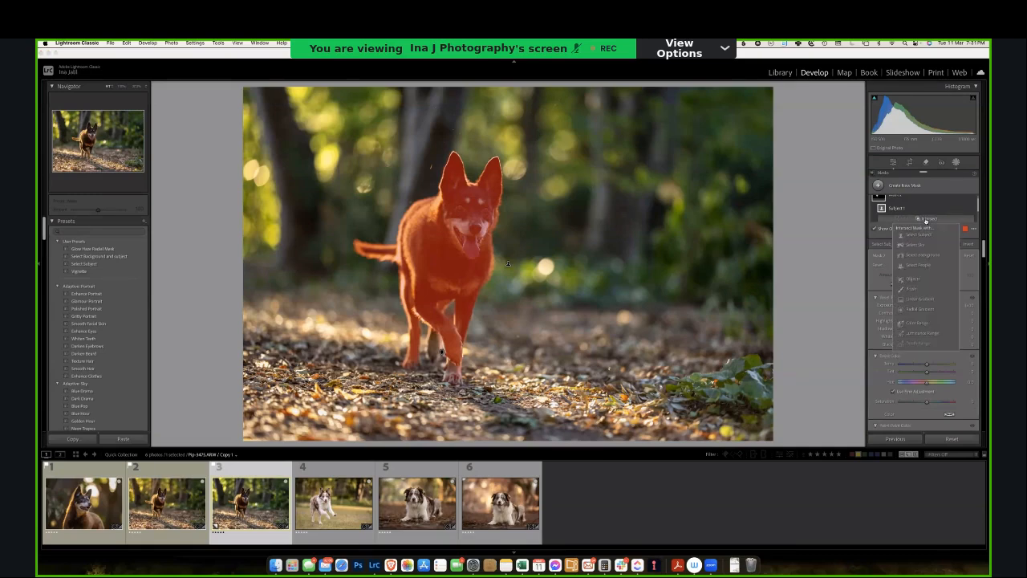
{"action": "left_click", "coordinate": [914, 288]}
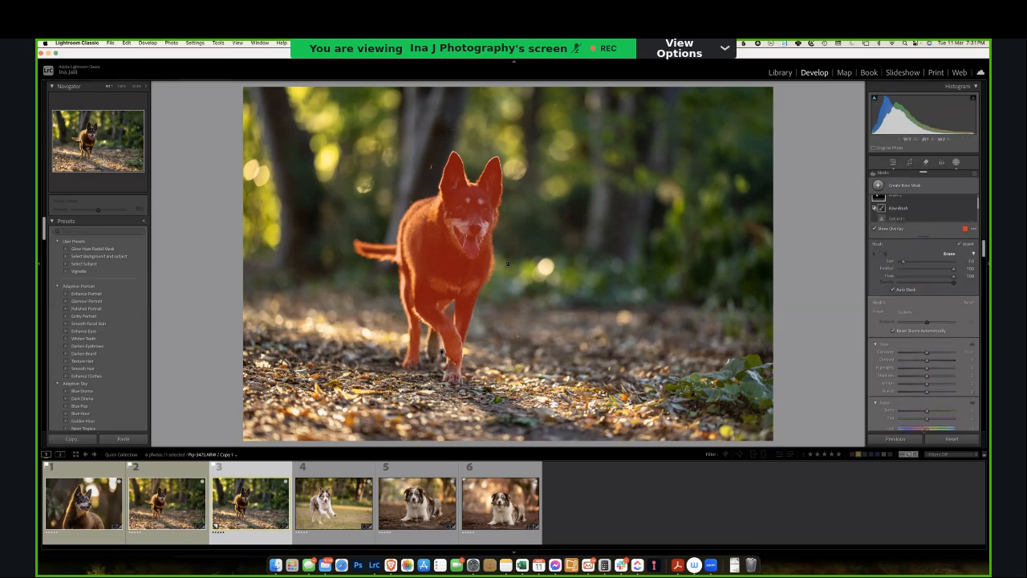
{"action": "mouse_move", "coordinate": [461, 201]}
{"action": "left_mouse_down"}
{"action": "mouse_move", "coordinate": [474, 211]}
{"action": "mouse_move", "coordinate": [454, 196]}
{"action": "mouse_move", "coordinate": [471, 211]}
{"action": "left_mouse_up"}
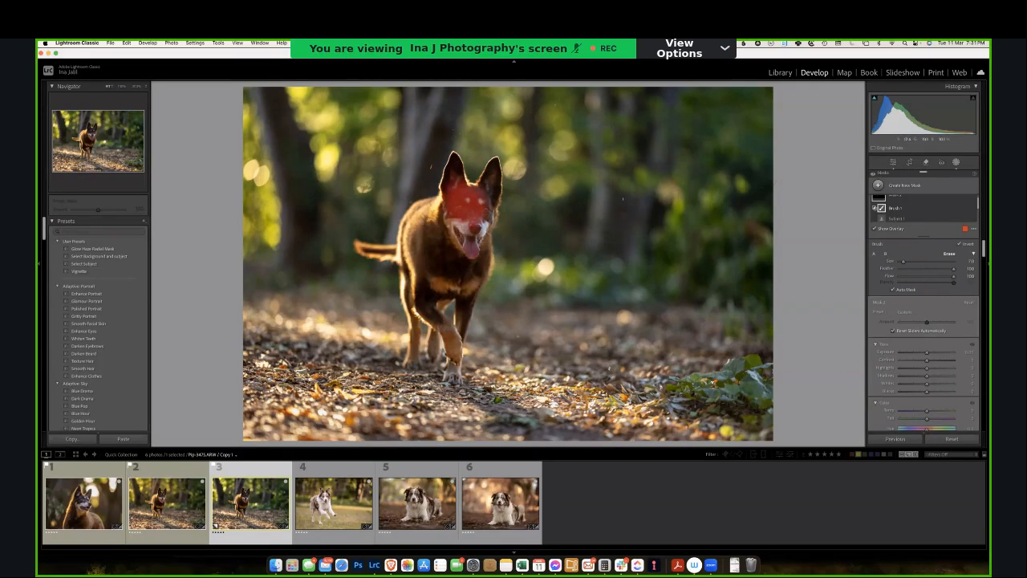
- Extend the face mask by brushing over the dog's ears and the side of its muzzle
{"action": "left_click_drag", "start_coordinate": [484, 205], "coordinate": [489, 162]}
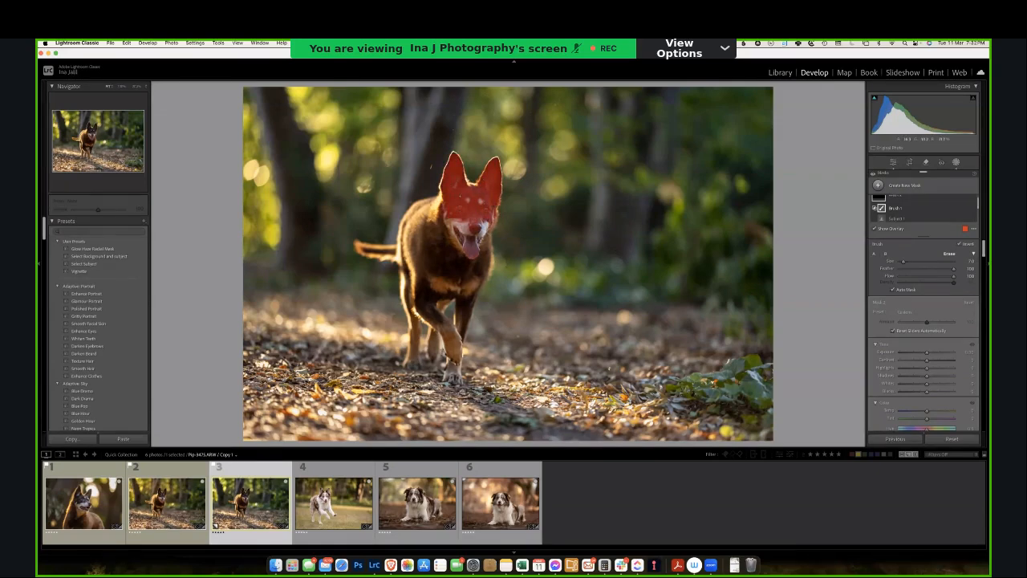
{"action": "key", "text": "bracketleft"}
{"action": "left_click", "coordinate": [485, 226]}
{"action": "key", "text": "8"}
{"action": "left_click", "coordinate": [451, 267]}
{"action": "mouse_move", "coordinate": [451, 267]}
{"action": "left_mouse_down"}
{"action": "mouse_move", "coordinate": [440, 257]}
{"action": "mouse_move", "coordinate": [454, 259]}
{"action": "mouse_move", "coordinate": [429, 309]}
{"action": "left_mouse_up"}
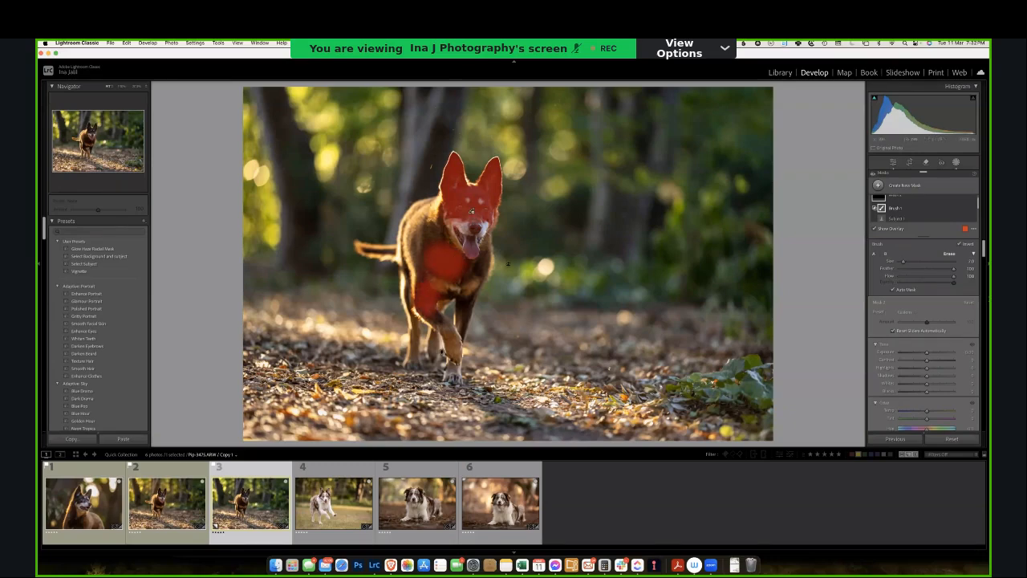
{"action": "key", "text": "super+z"}
{"action": "key", "text": "super+z"}
- Reduce the brush Flow to about half and softly paint the dog's chest and upper front legs into the mask
{"action": "left_click_drag", "start_coordinate": [953, 277], "coordinate": [924, 278]}
{"action": "key", "text": "bracketright"}
{"action": "key", "text": "bracketright"}
{"action": "mouse_move", "coordinate": [445, 266]}
{"action": "left_mouse_down"}
{"action": "mouse_move", "coordinate": [453, 259]}
{"action": "mouse_move", "coordinate": [432, 315]}
{"action": "left_mouse_up"}
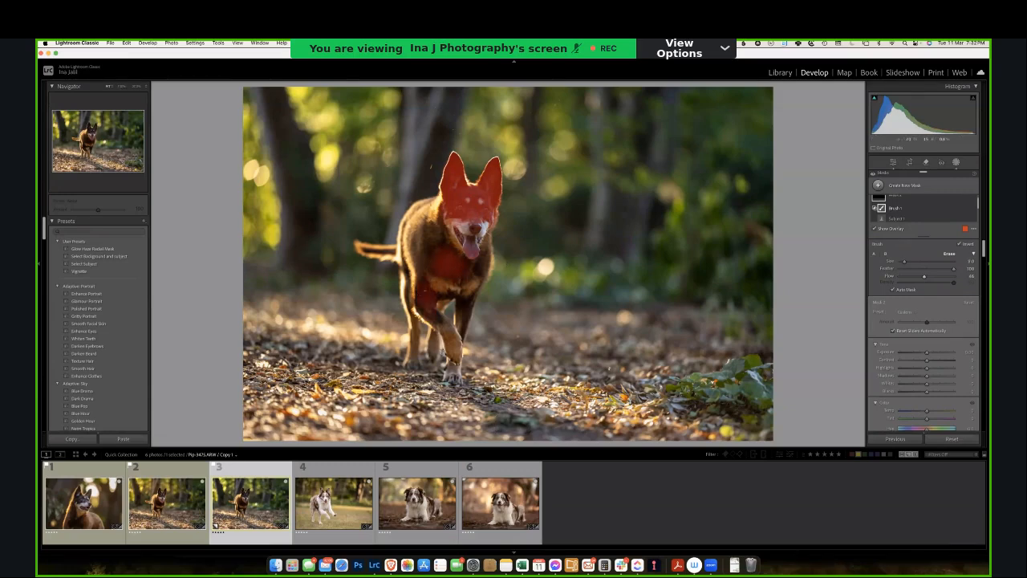
{"action": "left_click_drag", "start_coordinate": [466, 300], "coordinate": [463, 309]}
- Hide the mask overlay, then slightly raise the Shadows and warm the Temp of the face mask
{"action": "key", "text": "o"}
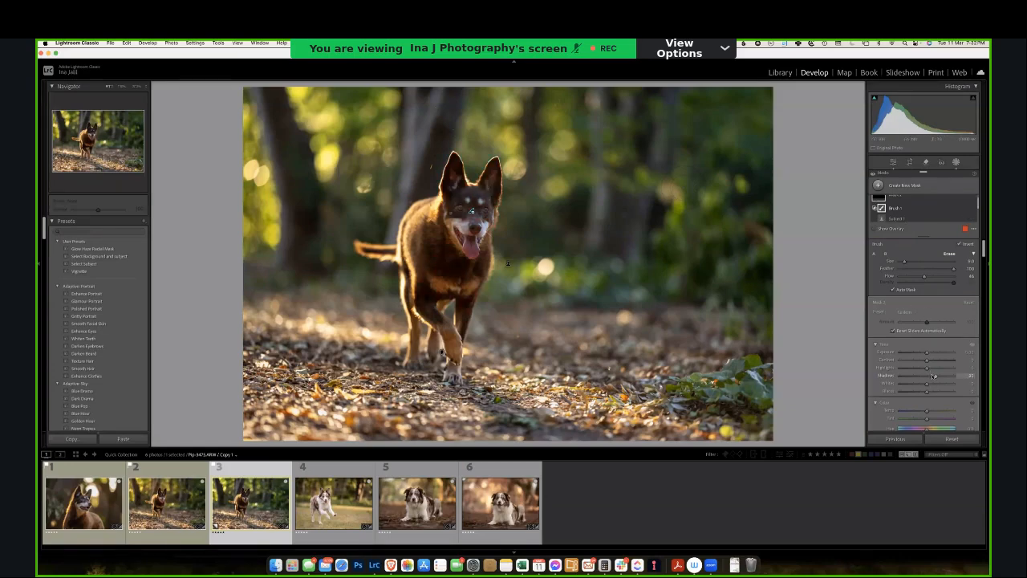
{"action": "left_click_drag", "start_coordinate": [934, 376], "coordinate": [928, 353]}
{"action": "left_click", "coordinate": [965, 201]}
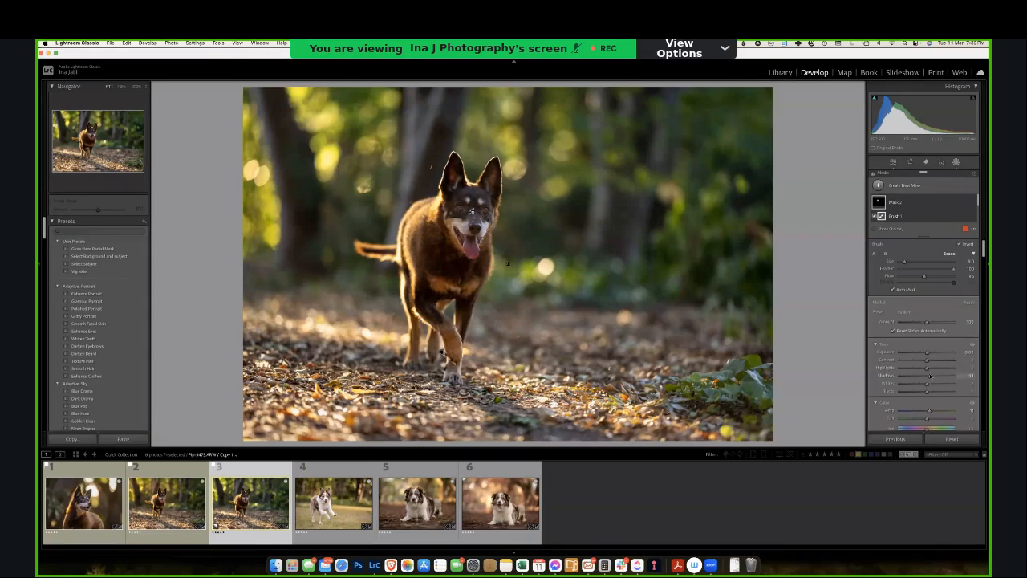
- Create a new brush mask and paint over both of the dog's eyes
{"action": "key", "text": "z"}
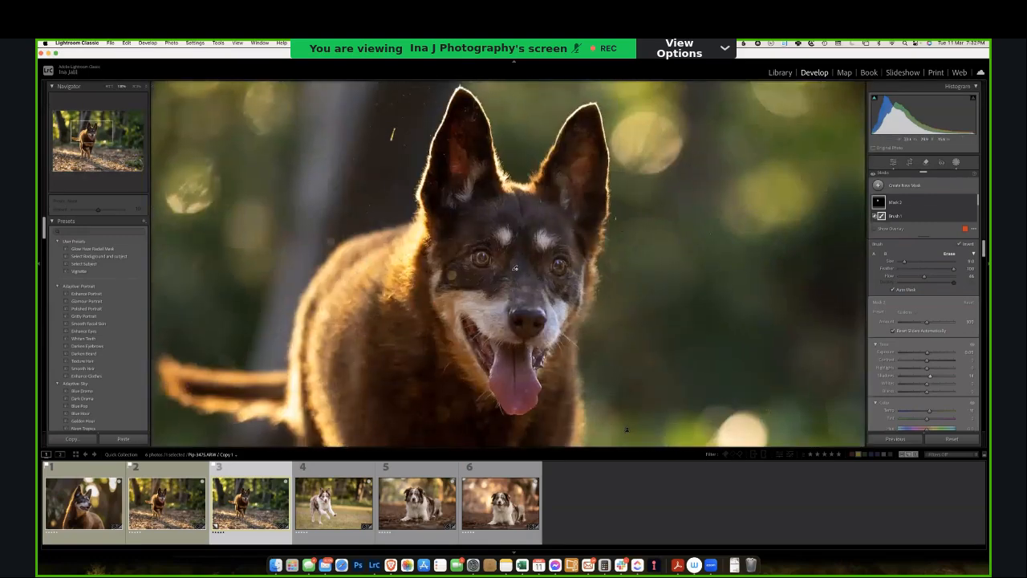
{"action": "left_click", "coordinate": [877, 185]}
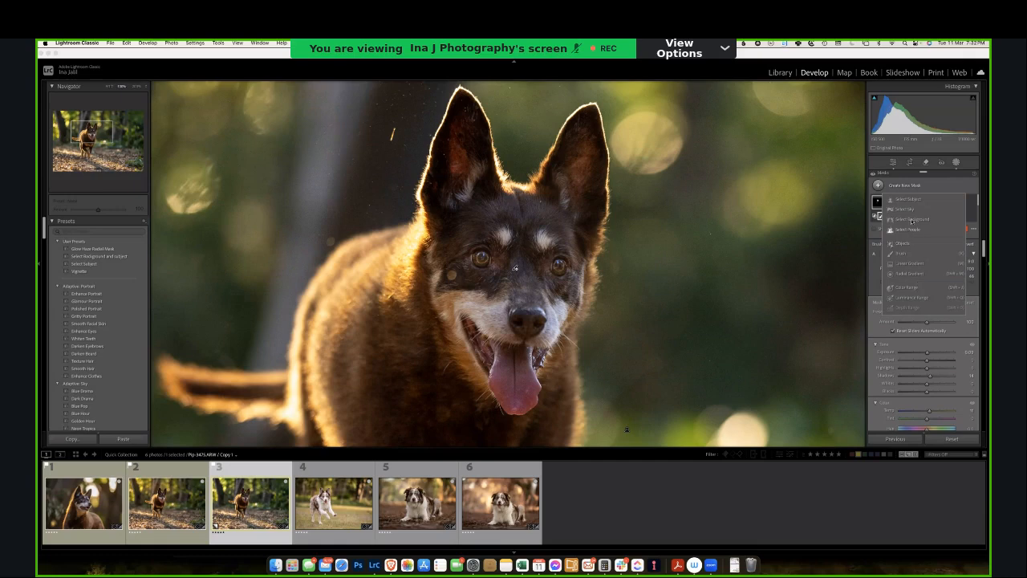
{"action": "left_click", "coordinate": [902, 252]}
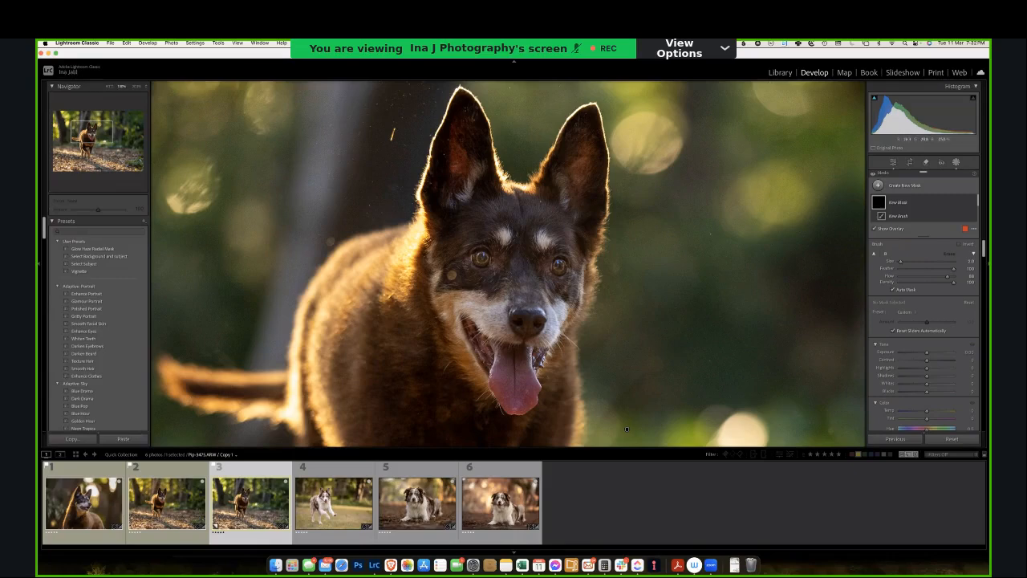
{"action": "left_click", "coordinate": [627, 430]}
{"action": "left_click_drag", "start_coordinate": [560, 266], "coordinate": [559, 263]}
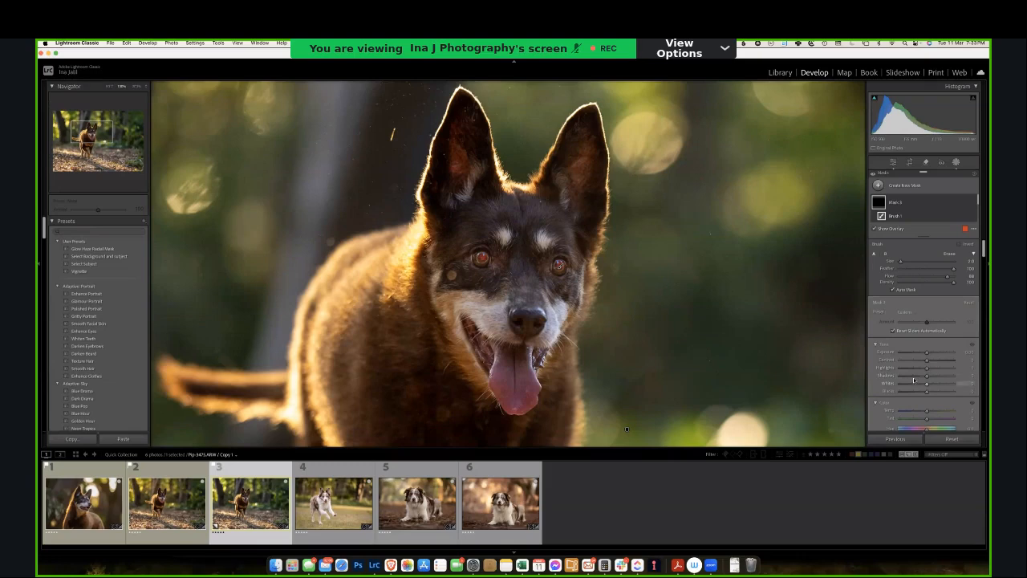
- Hide the overlay and slightly lower the Blacks and Exposure of the first eye mask
{"action": "key", "text": "o"}
{"action": "left_click_drag", "start_coordinate": [926, 392], "coordinate": [921, 394]}
{"action": "left_click_drag", "start_coordinate": [926, 354], "coordinate": [924, 353]}
- Create another brush mask and paint it over the irises of both eyes
{"action": "left_click", "coordinate": [900, 187]}
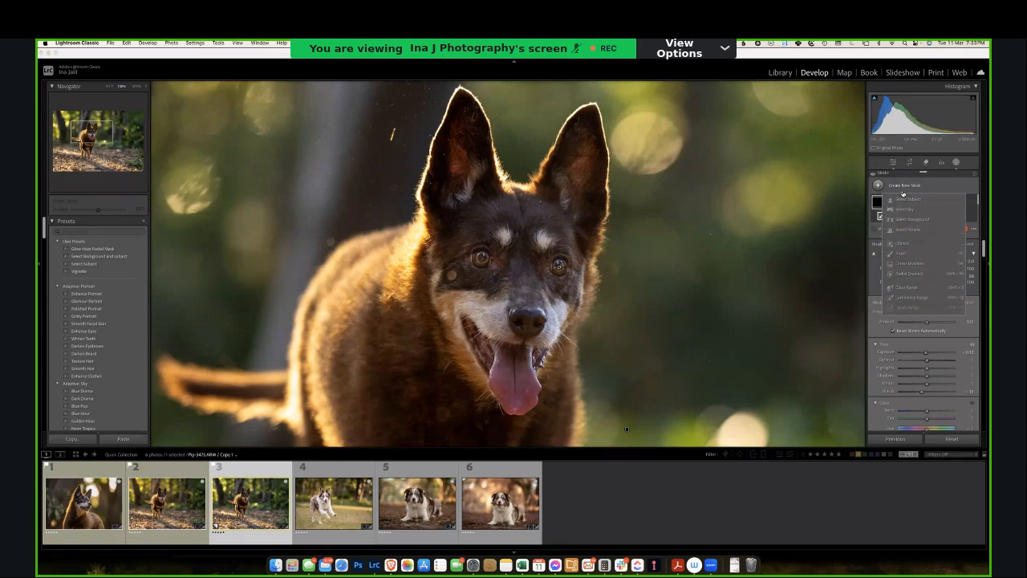
{"action": "left_click", "coordinate": [909, 254]}
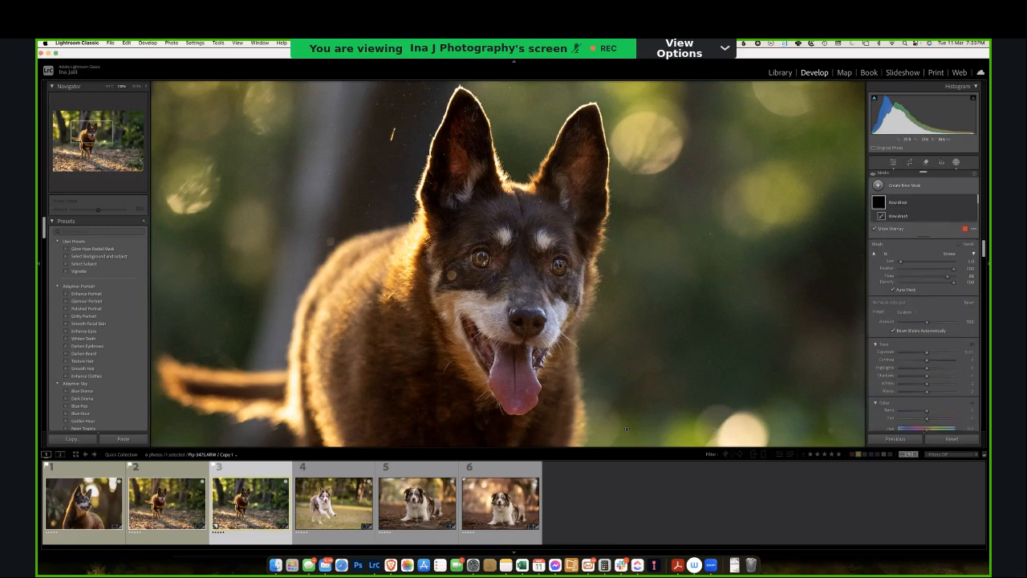
{"action": "left_click_drag", "start_coordinate": [484, 260], "coordinate": [475, 261]}
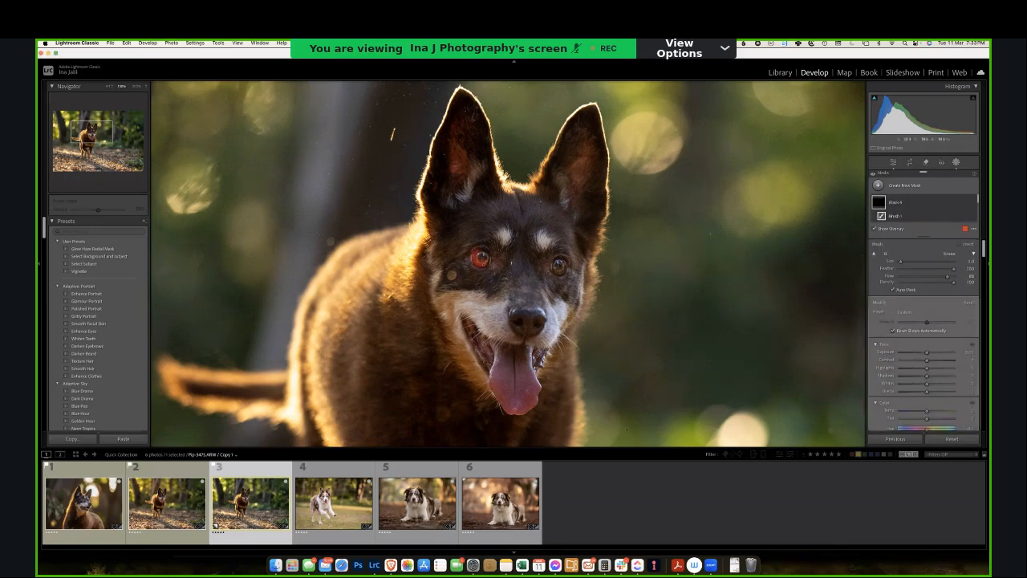
{"action": "left_click_drag", "start_coordinate": [560, 265], "coordinate": [557, 266]}
- Hide the overlay, then raise the Temp, Saturation and Whites of the iris mask to brighten and warm the eyes
{"action": "scroll", "coordinate": [937, 417], "scroll_direction": "down", "scroll_amount": 3}
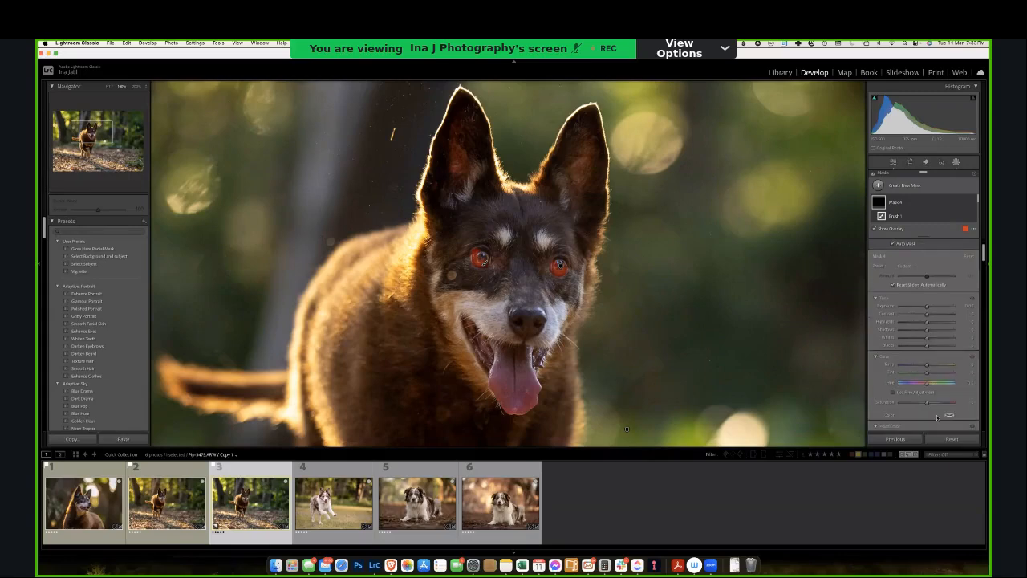
{"action": "key", "text": "o"}
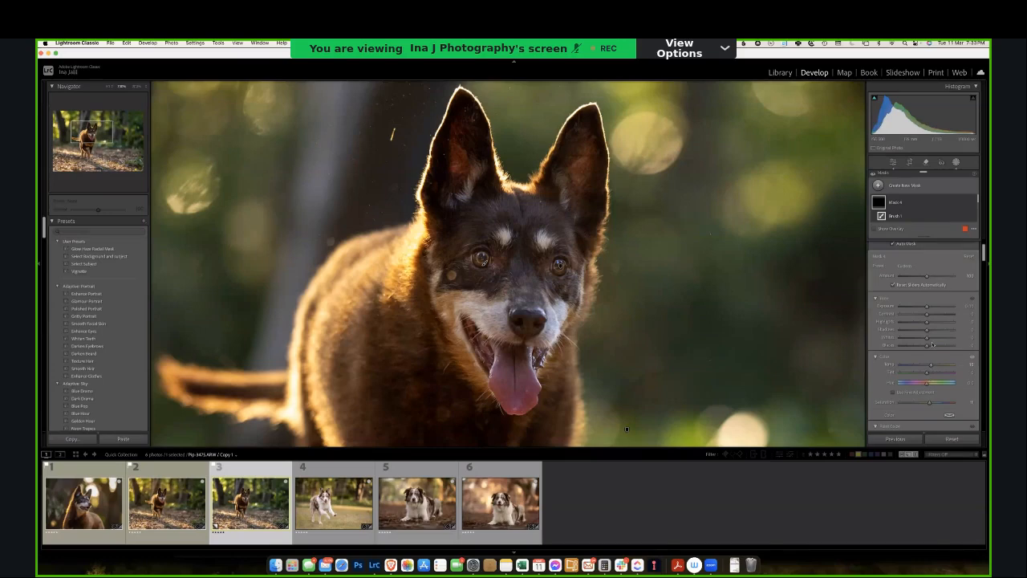
{"action": "left_click", "coordinate": [934, 338]}
{"action": "key", "text": "z"}
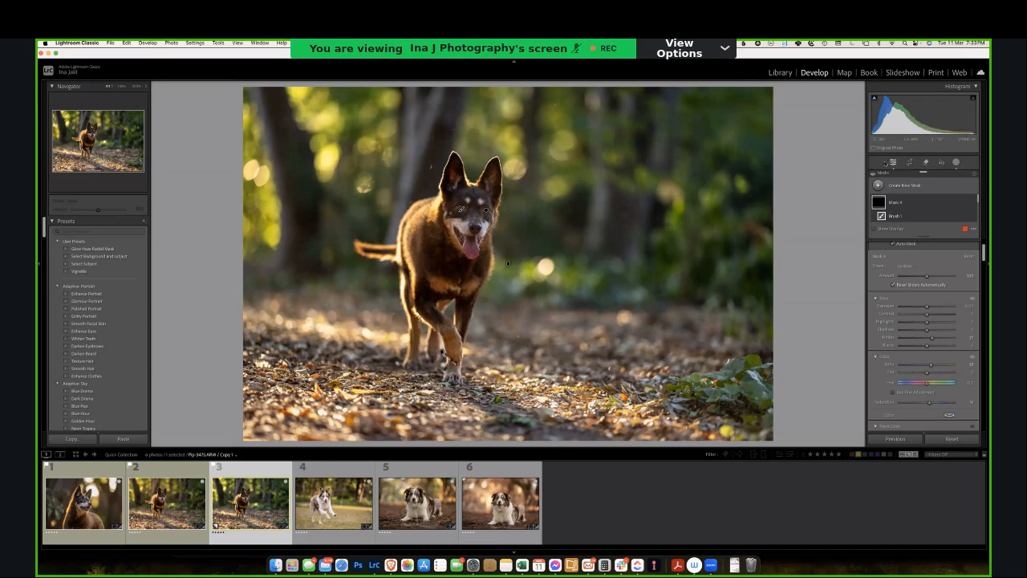
- Use the Remove tool with generative AI and a small brush to mark the speck floating beside the dog's ear
{"action": "left_click", "coordinate": [893, 162]}
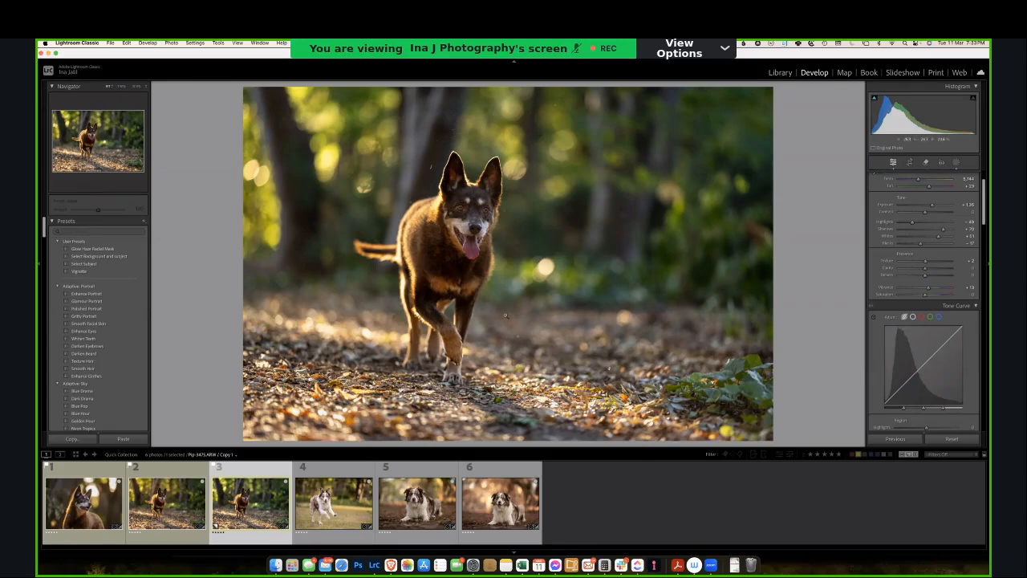
{"action": "left_click", "coordinate": [925, 162]}
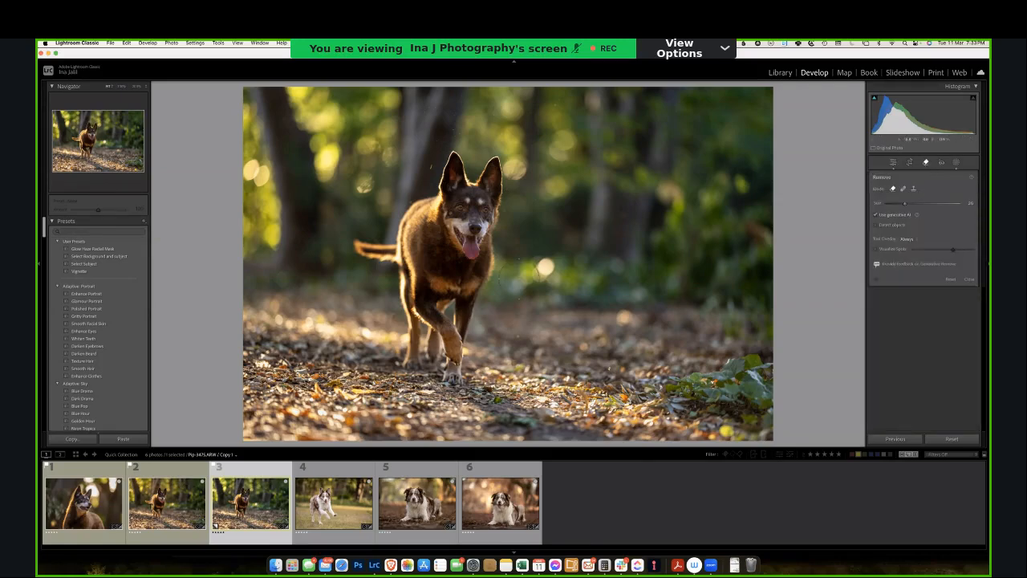
{"action": "scroll", "coordinate": [429, 204], "scroll_direction": "down", "scroll_amount": 3}
{"action": "scroll", "coordinate": [434, 167], "scroll_direction": "down", "scroll_amount": 1}
{"action": "left_click", "coordinate": [432, 167]}
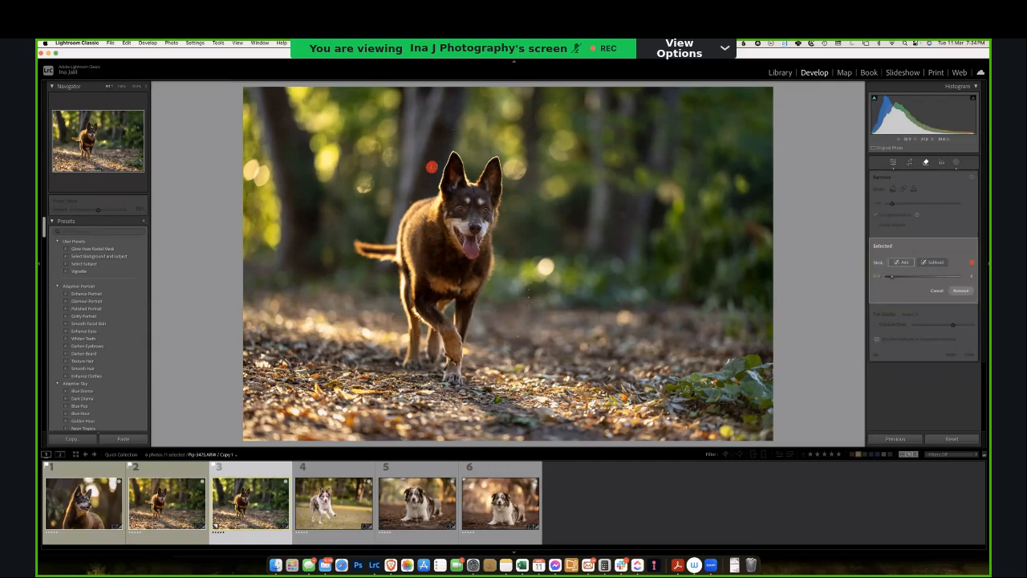
- Add the small blemishes on the dog's face, near its eyes and above its back to the removal selection
{"action": "key", "text": "z"}
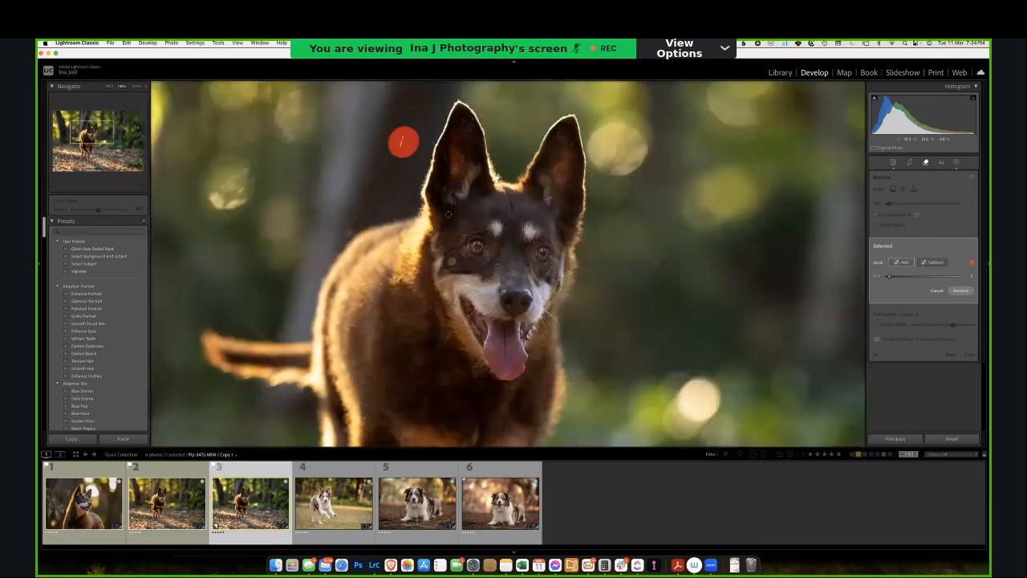
{"action": "left_click", "coordinate": [451, 275]}
{"action": "left_click", "coordinate": [540, 203]}
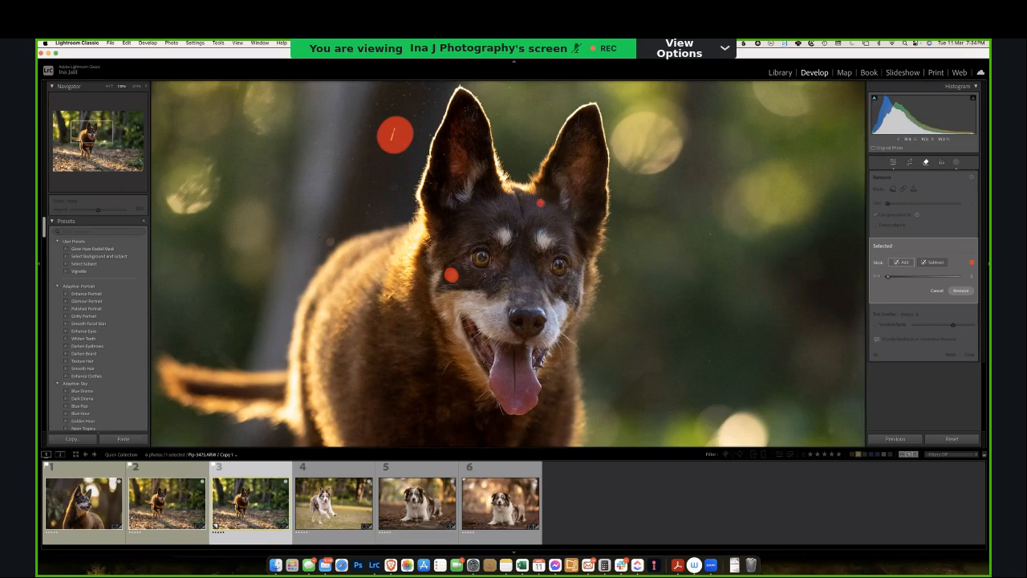
{"action": "left_click", "coordinate": [492, 272]}
{"action": "left_click", "coordinate": [548, 274]}
{"action": "left_click", "coordinate": [330, 240]}
- Mark the distracting specks on the ground beside the dog and remove all the marked spots
{"action": "key", "text": "z"}
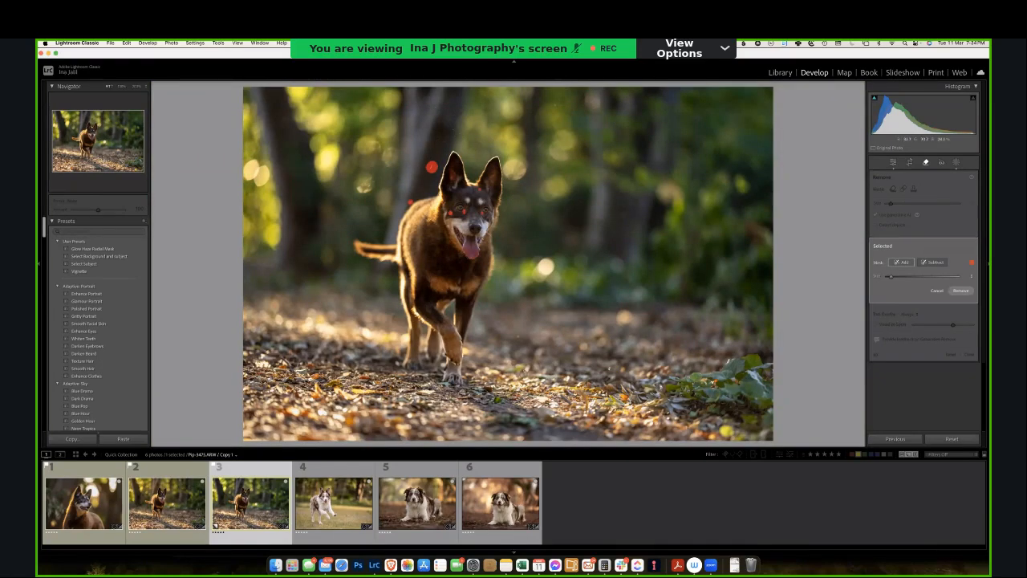
{"action": "left_click", "coordinate": [609, 369]}
{"action": "left_click", "coordinate": [521, 338]}
{"action": "left_click", "coordinate": [970, 292]}
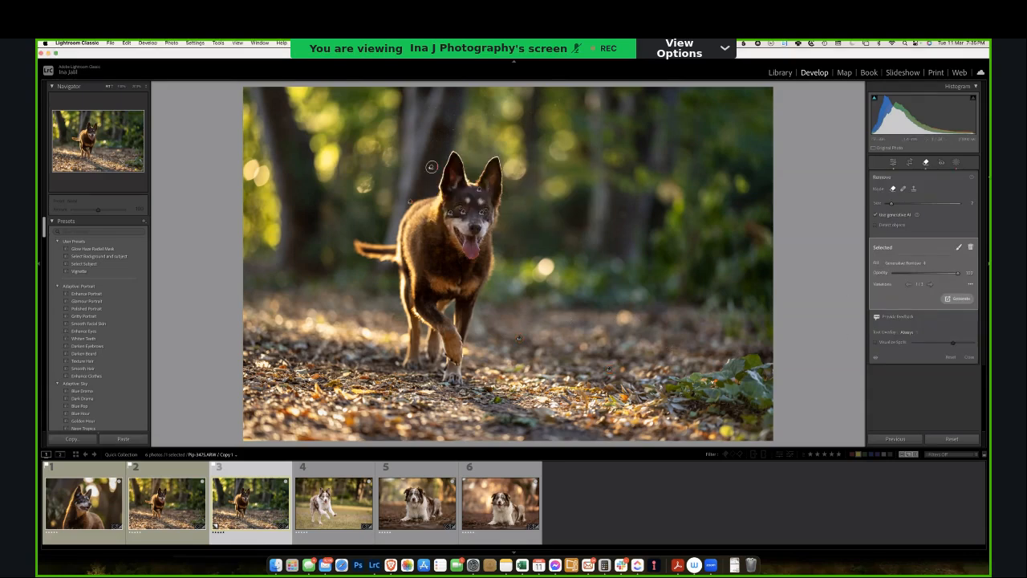
- Check the retouched dog's face up close and fine-tune the photo's overall Whites
{"action": "left_click", "coordinate": [893, 162]}
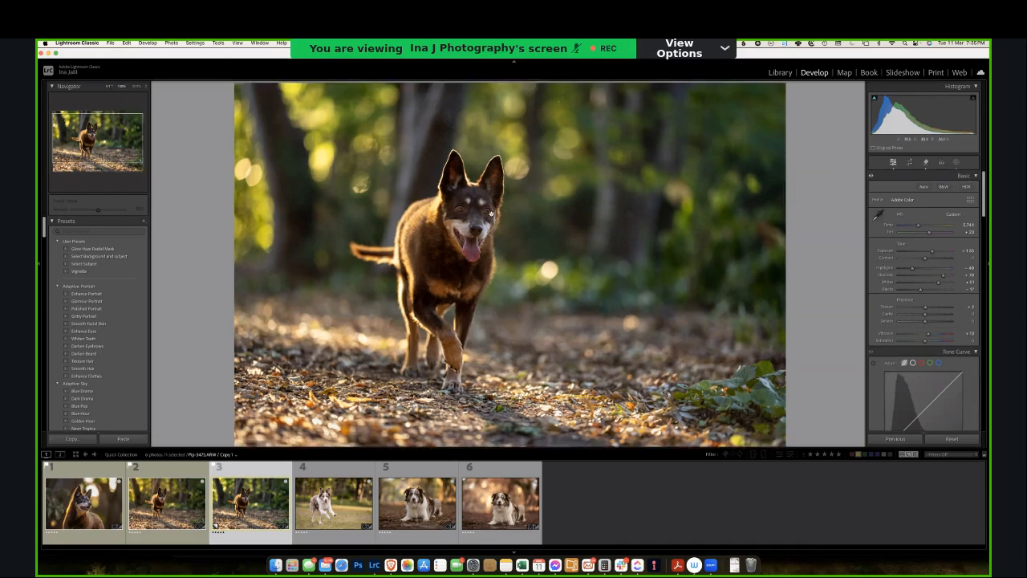
{"action": "left_click", "coordinate": [495, 255]}
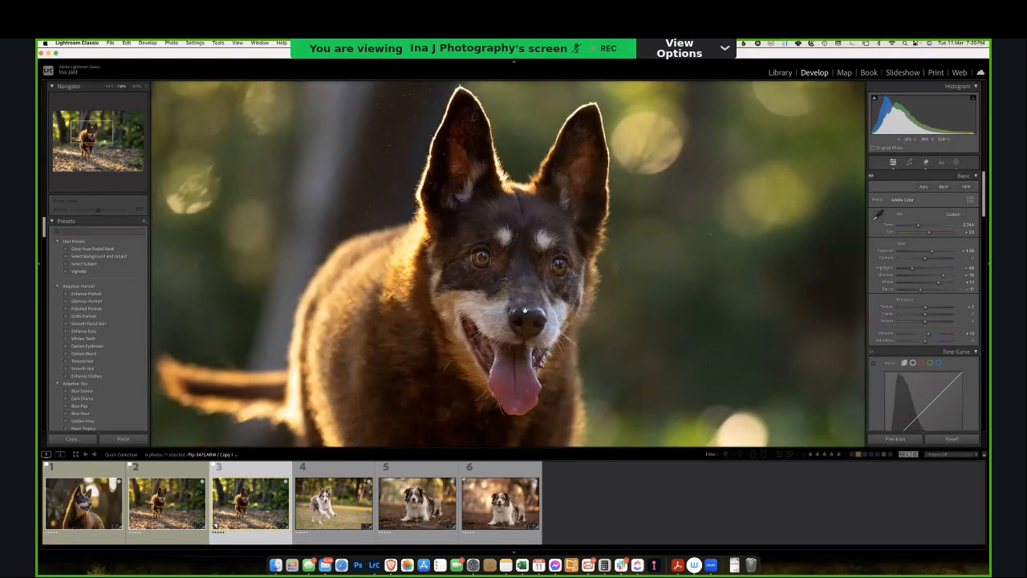
{"action": "left_click", "coordinate": [686, 349]}
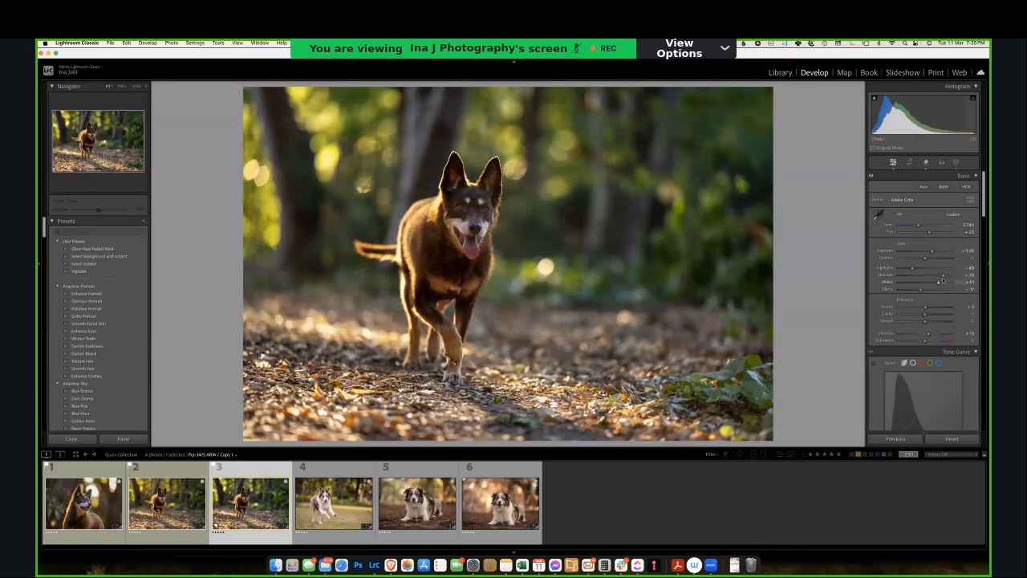
{"action": "left_click_drag", "start_coordinate": [938, 283], "coordinate": [932, 283]}
- Reset all edits to view the unedited photo, and undo the reset
{"action": "left_click", "coordinate": [951, 439]}
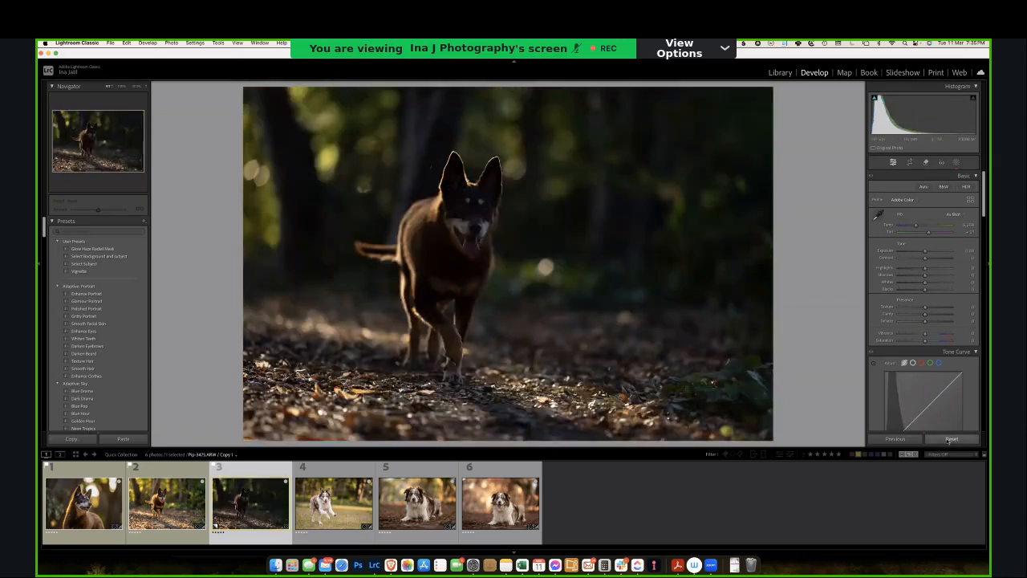
{"action": "key", "text": "super+z"}
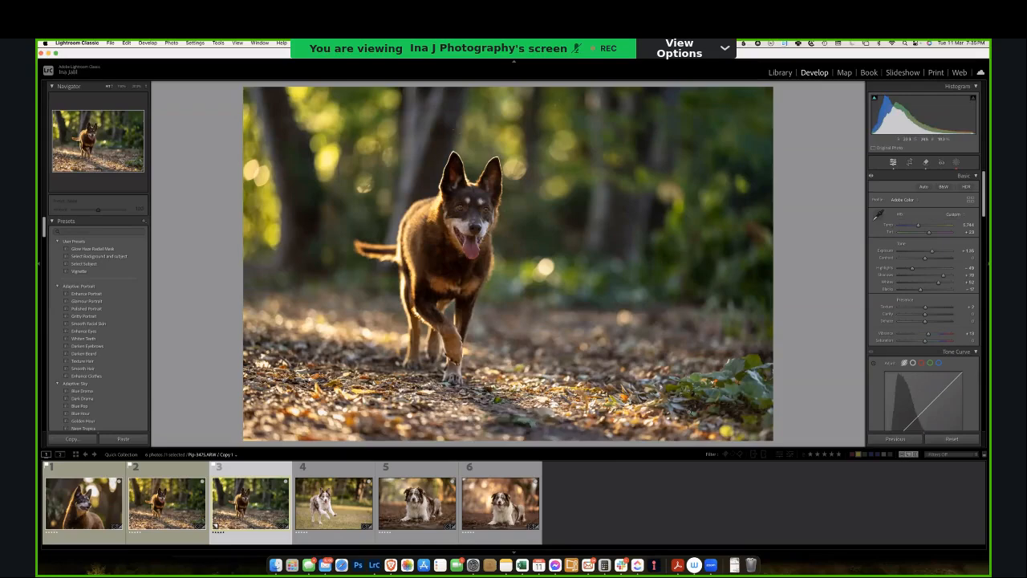
- Sample the dark green of the background foliage as a Point Color in the Color Mixer
{"action": "scroll", "coordinate": [922, 220], "scroll_direction": "down", "scroll_amount": 5}
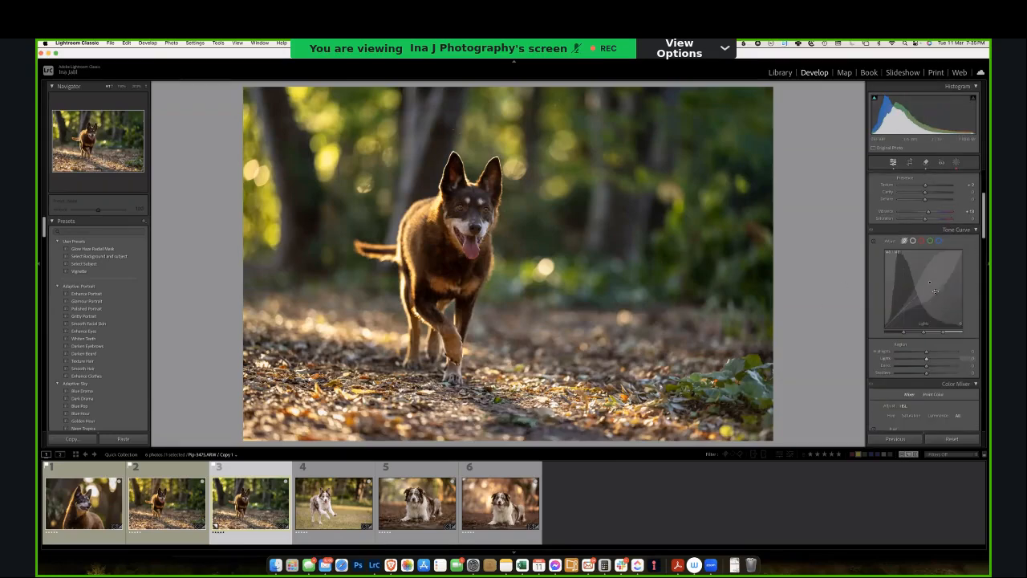
{"action": "scroll", "coordinate": [914, 357], "scroll_direction": "down", "scroll_amount": 3}
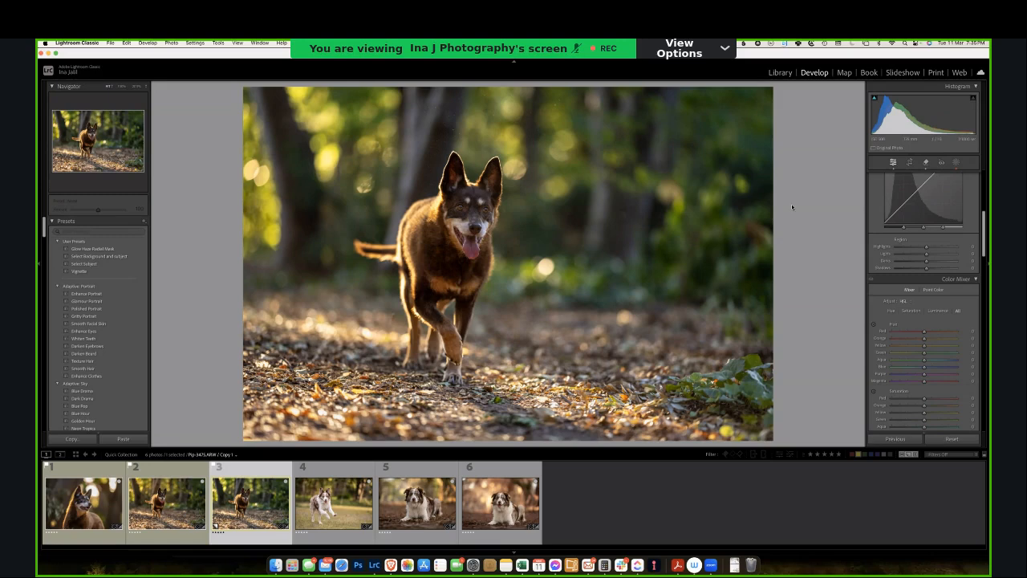
{"action": "scroll", "coordinate": [909, 261], "scroll_direction": "down", "scroll_amount": 2}
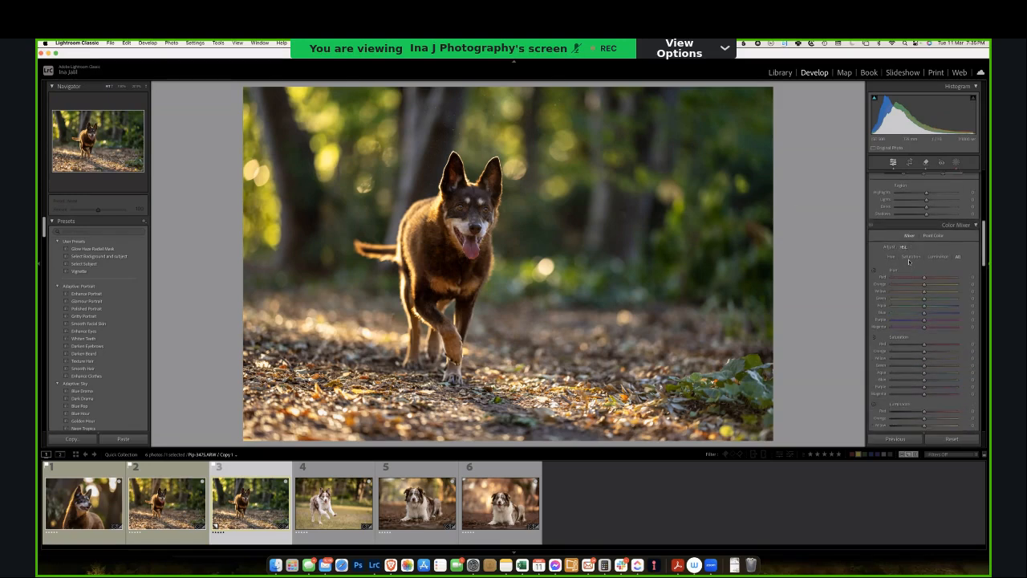
{"action": "left_click", "coordinate": [925, 236]}
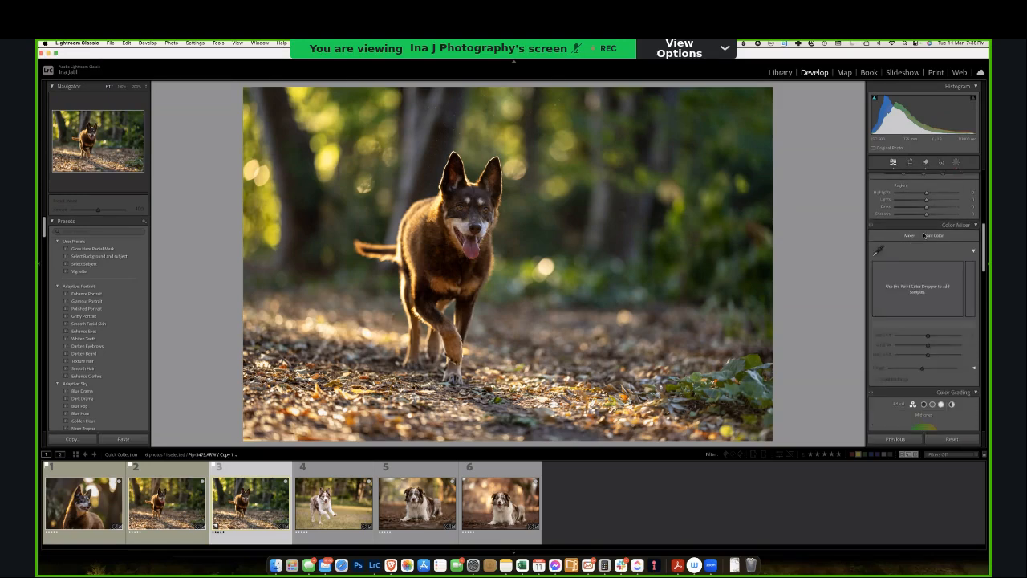
{"action": "left_click", "coordinate": [878, 250]}
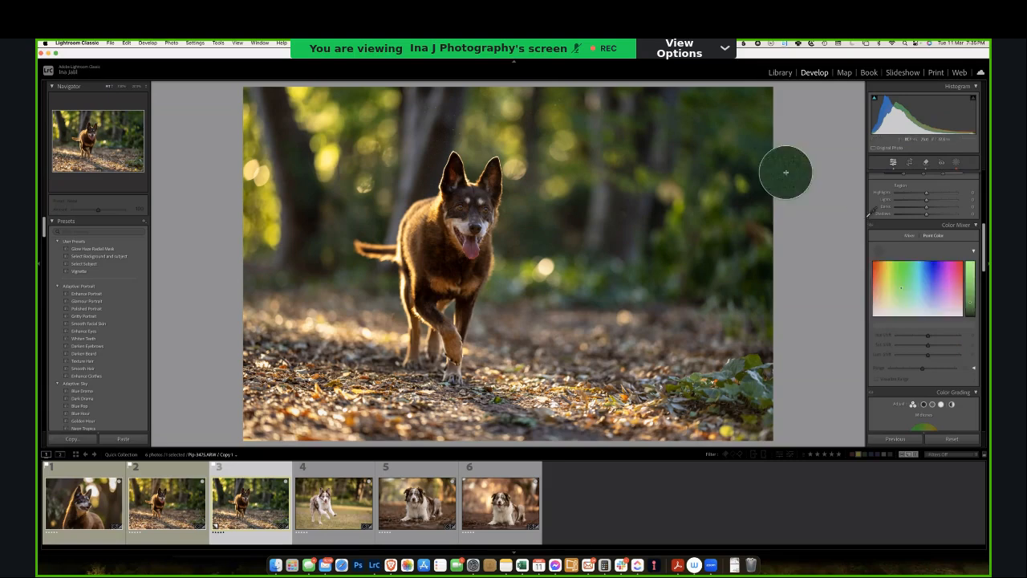
{"action": "left_click", "coordinate": [786, 172]}
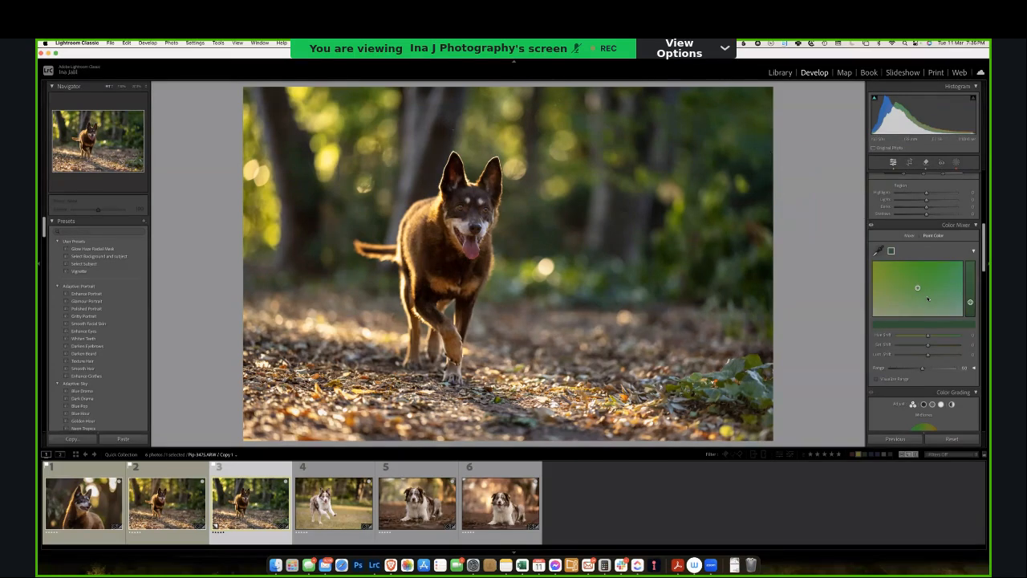
- Widen the green sample's Range to 100 and shift its hue strongly towards yellow
{"action": "mouse_move", "coordinate": [924, 370]}
{"action": "left_mouse_down"}
{"action": "mouse_move", "coordinate": [955, 369]}
{"action": "mouse_move", "coordinate": [933, 371]}
{"action": "left_mouse_up"}
{"action": "mouse_move", "coordinate": [858, 376]}
{"action": "left_mouse_down"}
{"action": "mouse_move", "coordinate": [961, 370]}
{"action": "mouse_move", "coordinate": [921, 342]}
{"action": "mouse_move", "coordinate": [886, 342]}
{"action": "mouse_move", "coordinate": [904, 344]}
{"action": "left_mouse_up"}
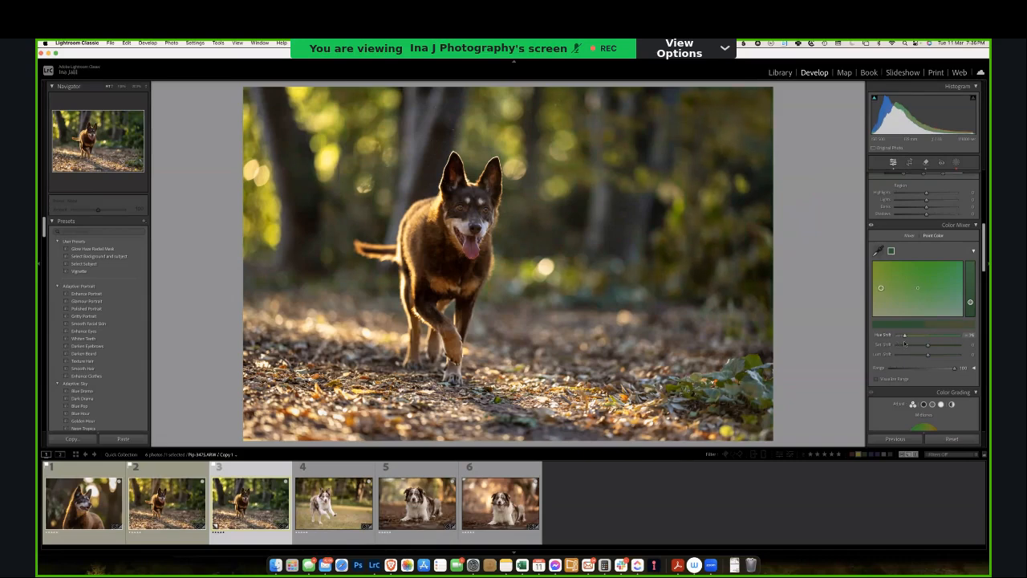
{"action": "left_click_drag", "start_coordinate": [878, 292], "coordinate": [880, 298]}
{"action": "mouse_move", "coordinate": [924, 348]}
{"action": "left_mouse_down"}
{"action": "mouse_move", "coordinate": [943, 356]}
{"action": "mouse_move", "coordinate": [924, 358]}
{"action": "left_mouse_up"}
{"action": "double_click", "coordinate": [885, 355]}
- Sample the background's yellow-brown as a second Point Color, widen its Range to 100 and shift its hue strongly towards red
{"action": "left_click", "coordinate": [879, 251]}
{"action": "left_click", "coordinate": [702, 212]}
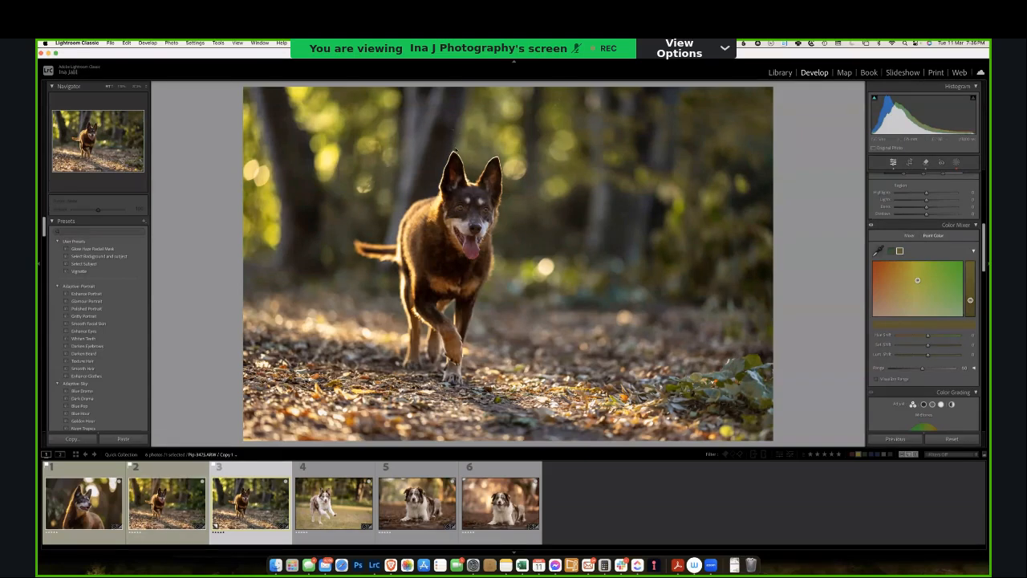
{"action": "left_click_drag", "start_coordinate": [481, 108], "coordinate": [468, 145]}
{"action": "key", "text": "super+="}
{"action": "left_click", "coordinate": [450, 145]}
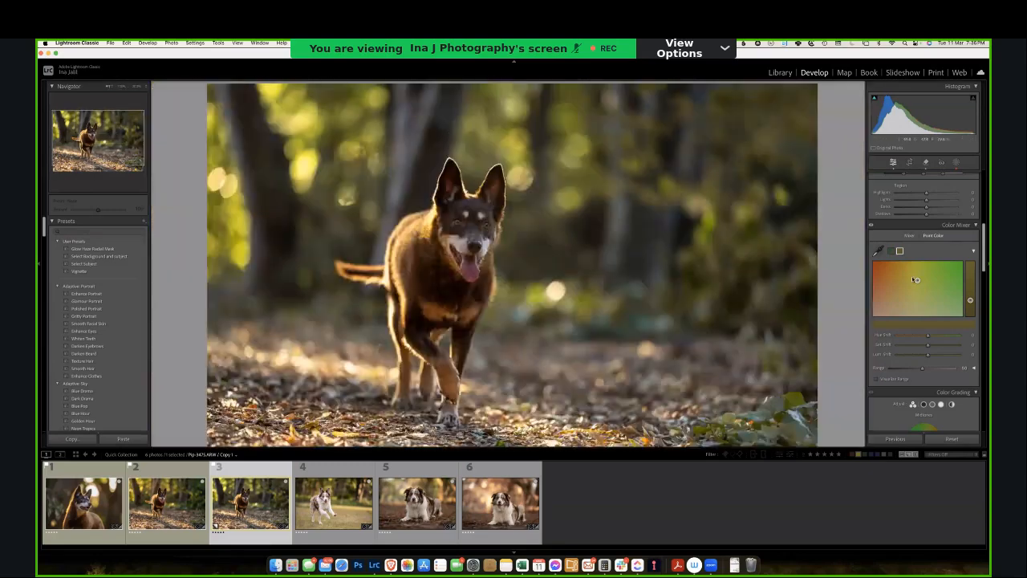
{"action": "mouse_move", "coordinate": [926, 282]}
{"action": "left_mouse_down"}
{"action": "mouse_move", "coordinate": [898, 275]}
{"action": "mouse_move", "coordinate": [888, 284]}
{"action": "left_mouse_up"}
{"action": "left_click_drag", "start_coordinate": [923, 368], "coordinate": [966, 368]}
{"action": "left_click_drag", "start_coordinate": [911, 335], "coordinate": [904, 340]}
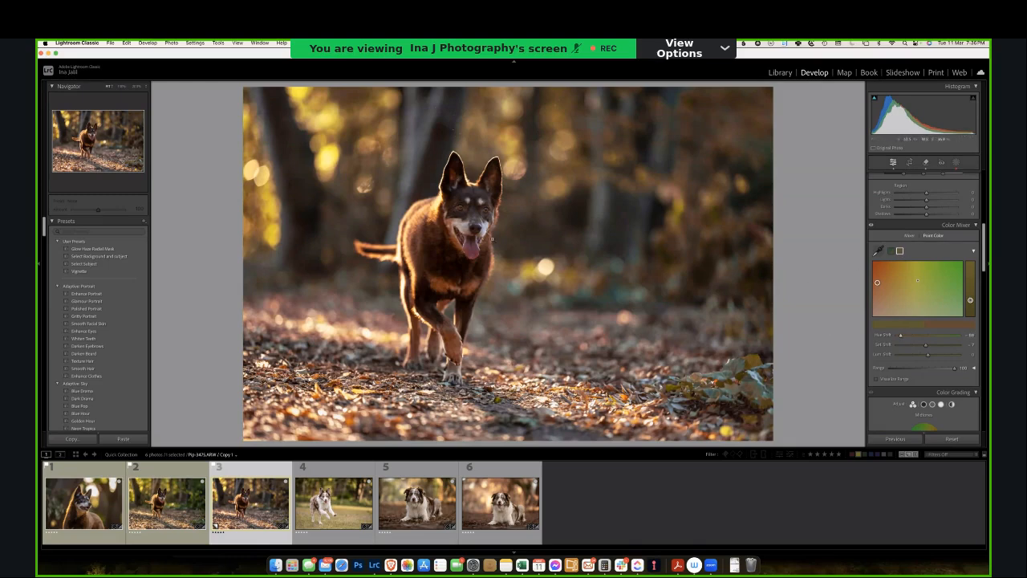
- Undo the last adjustment of the yellow-brown sample and delete that second Point Color
{"action": "key", "text": "super+z"}
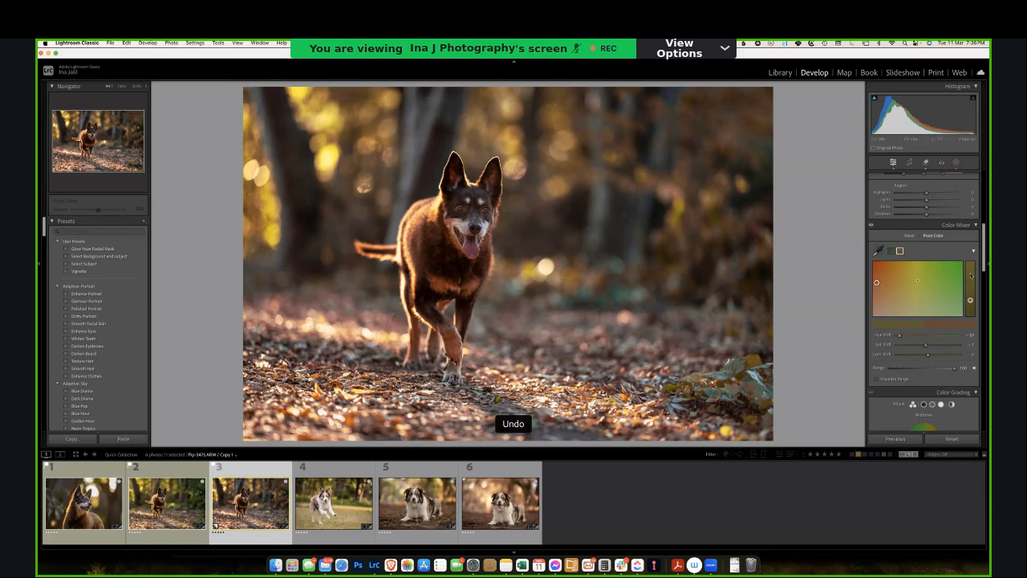
{"action": "right_click", "coordinate": [899, 251]}
{"action": "left_click", "coordinate": [904, 254]}
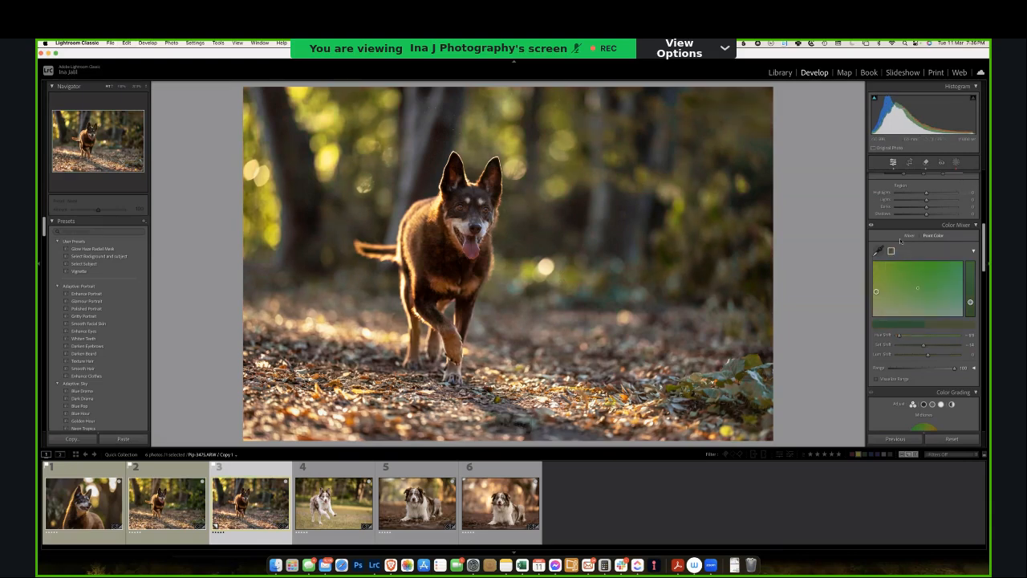
- Create a Select Background mask, sample the foliage green as its Point Color and shift that hue towards yellow
{"action": "left_click", "coordinate": [954, 161]}
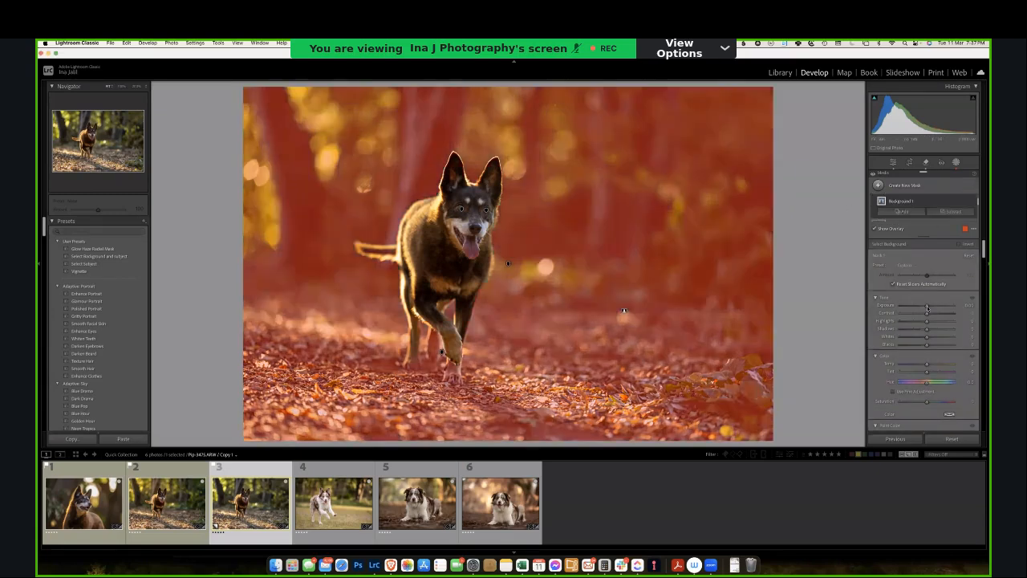
{"action": "scroll", "coordinate": [914, 326], "scroll_direction": "down", "scroll_amount": 5}
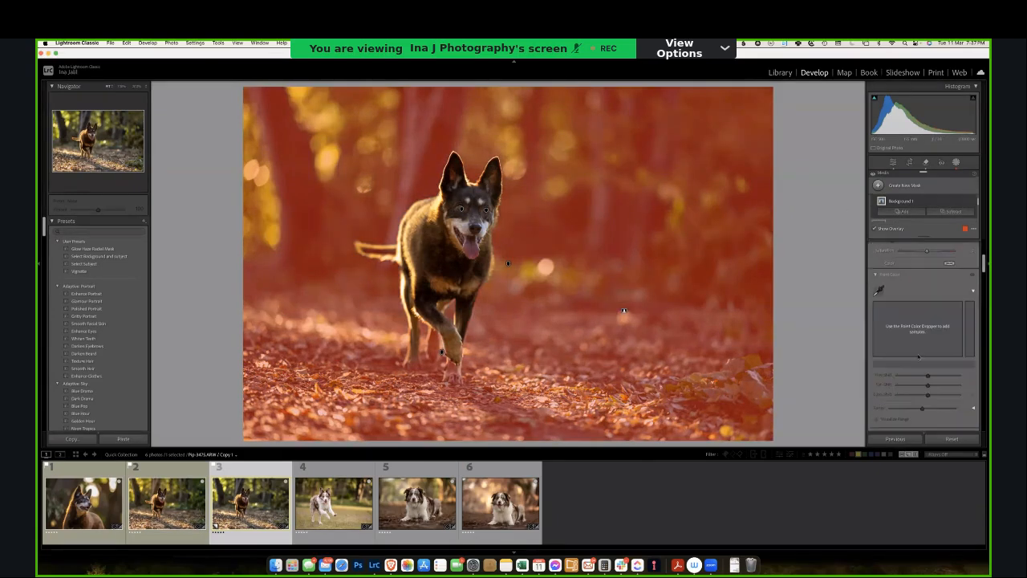
{"action": "left_click", "coordinate": [879, 276]}
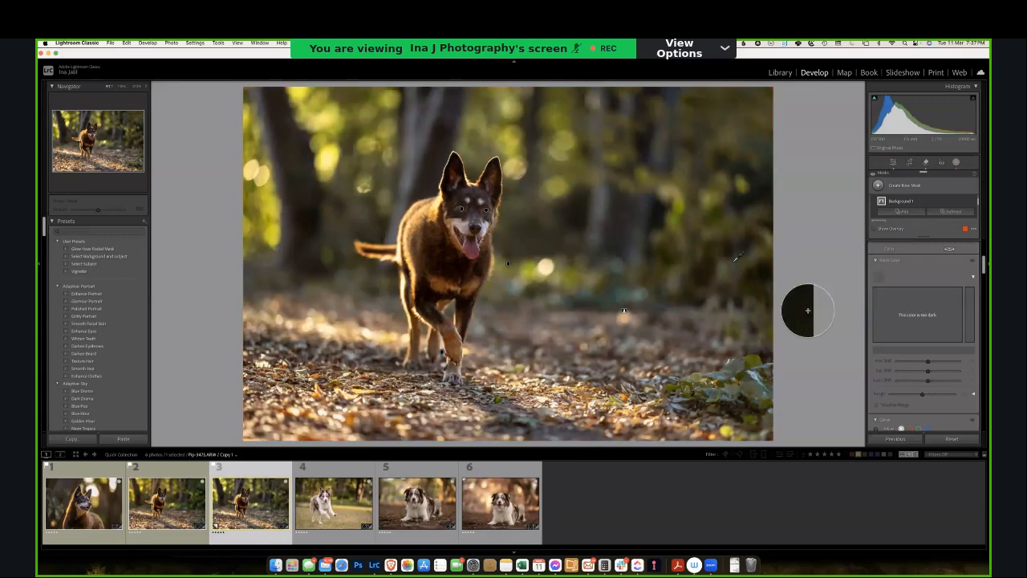
{"action": "left_click", "coordinate": [718, 211]}
{"action": "mouse_move", "coordinate": [926, 362]}
{"action": "left_mouse_down"}
{"action": "mouse_move", "coordinate": [900, 365]}
{"action": "mouse_move", "coordinate": [924, 377]}
{"action": "mouse_move", "coordinate": [914, 378]}
{"action": "left_mouse_up"}
{"action": "left_click", "coordinate": [892, 162]}
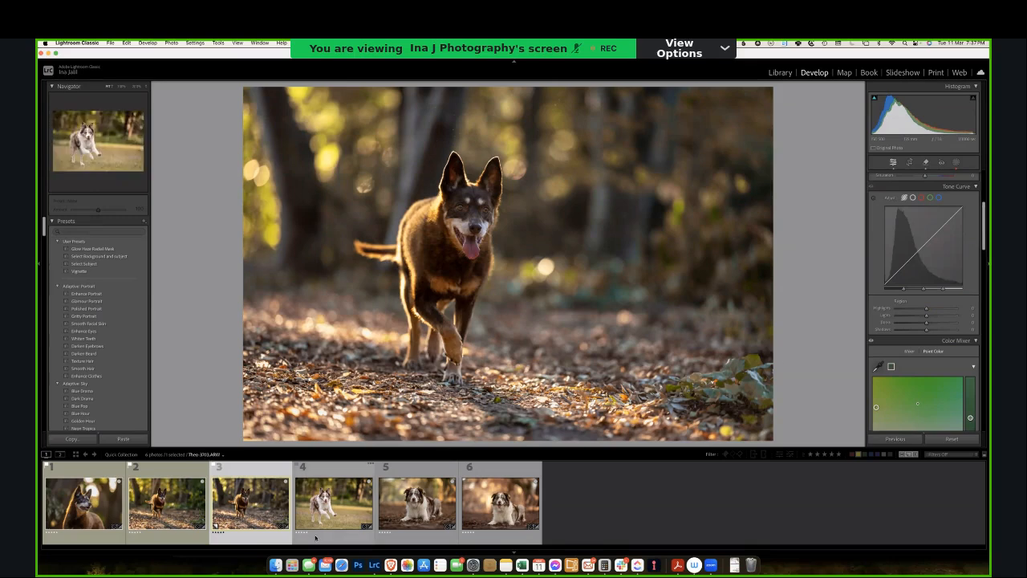
- Compare the second photo with its edited virtual copy, switching back and forth between the two
{"action": "left_click", "coordinate": [161, 519]}
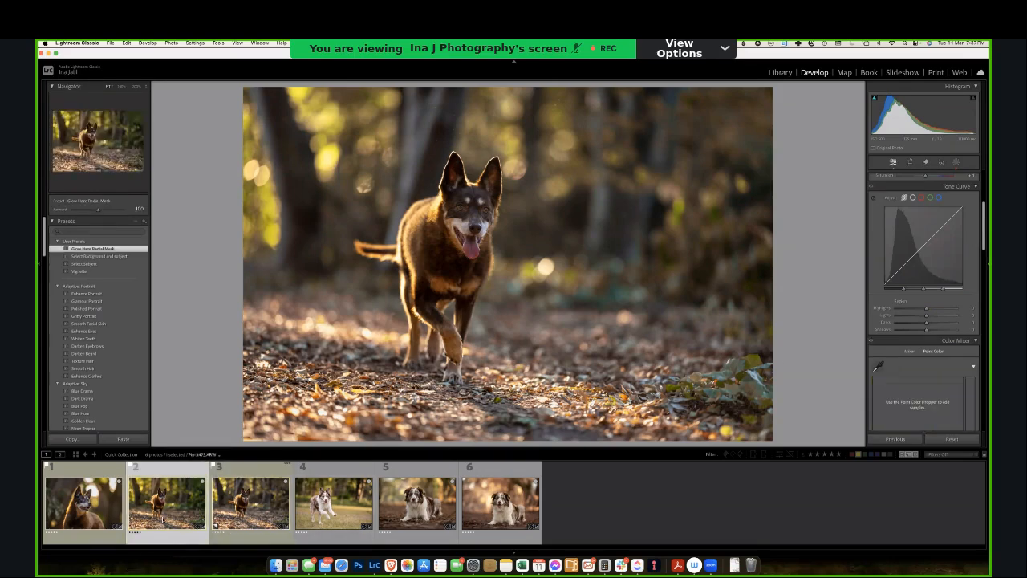
{"action": "left_click", "coordinate": [218, 521]}
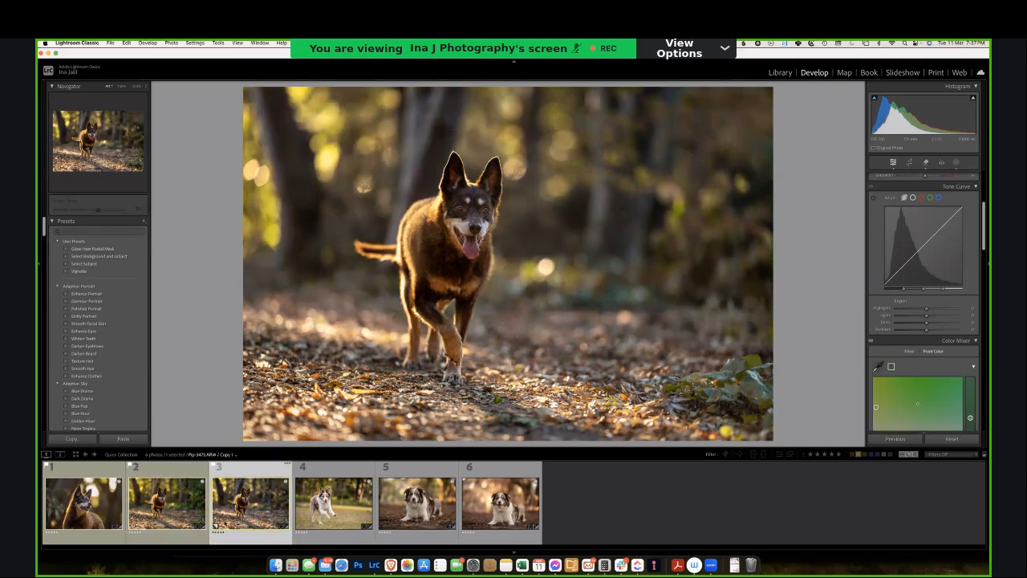
{"action": "left_click", "coordinate": [204, 521]}
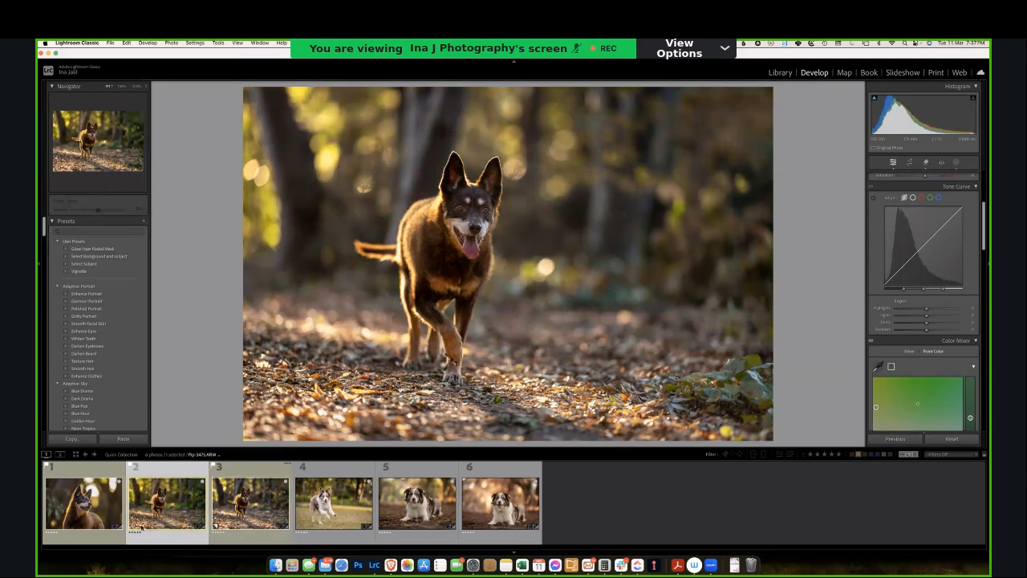
{"action": "left_click", "coordinate": [215, 522]}
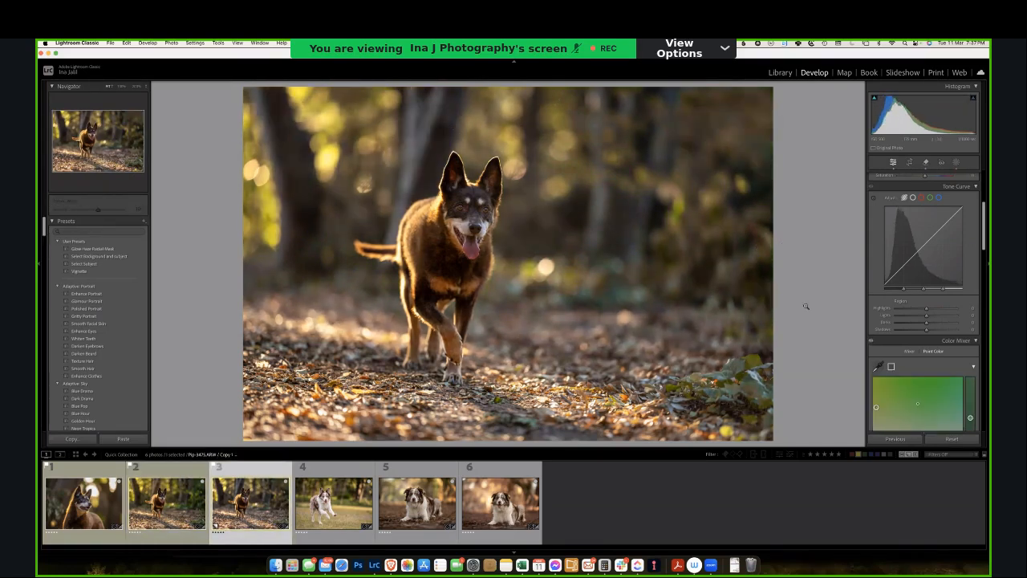
{"action": "key", "text": "Left"}
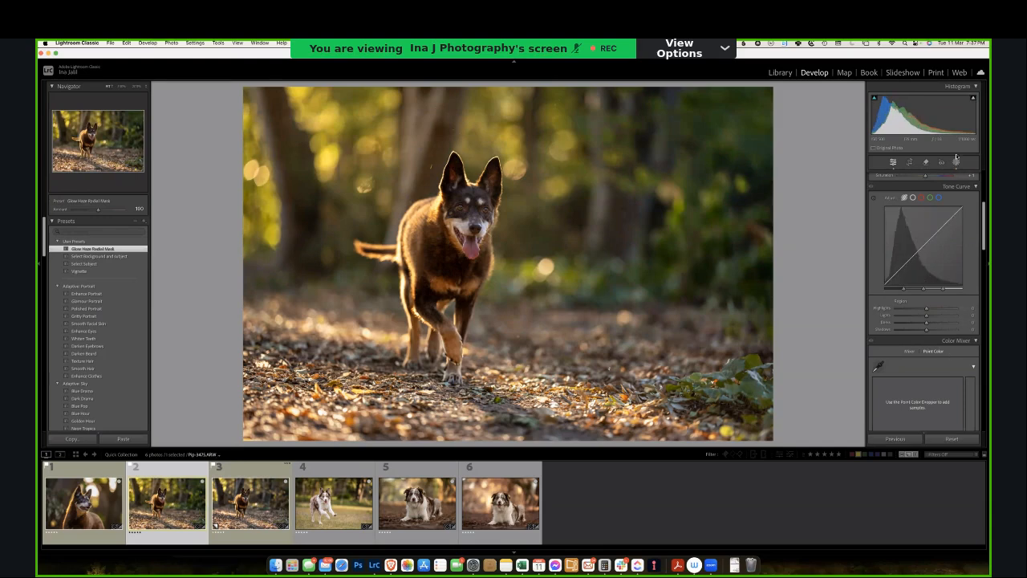
- Check the second photo's background with its glow haze mask hidden
{"action": "left_click", "coordinate": [956, 161]}
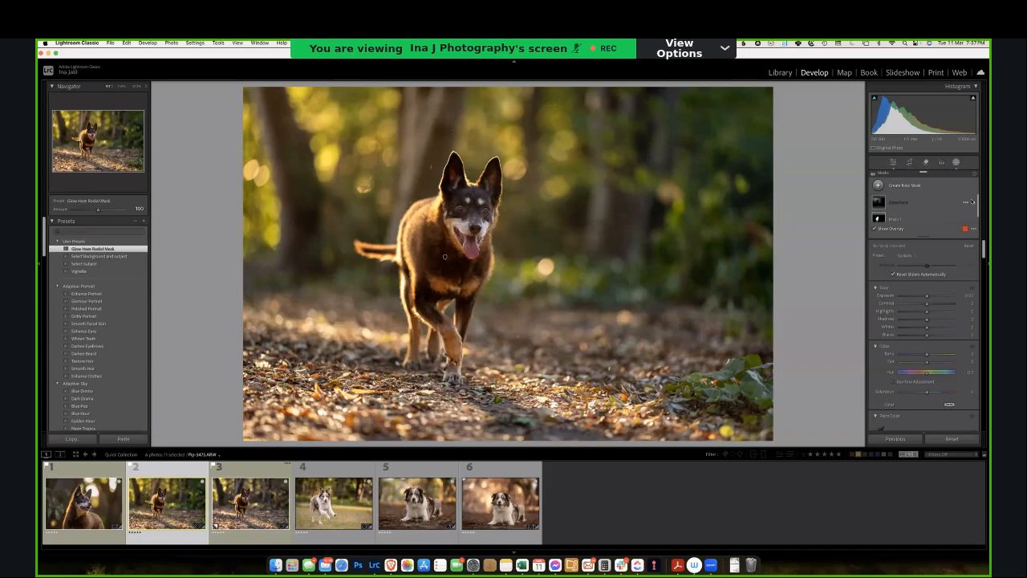
{"action": "left_click", "coordinate": [967, 202]}
{"action": "left_click", "coordinate": [826, 257]}
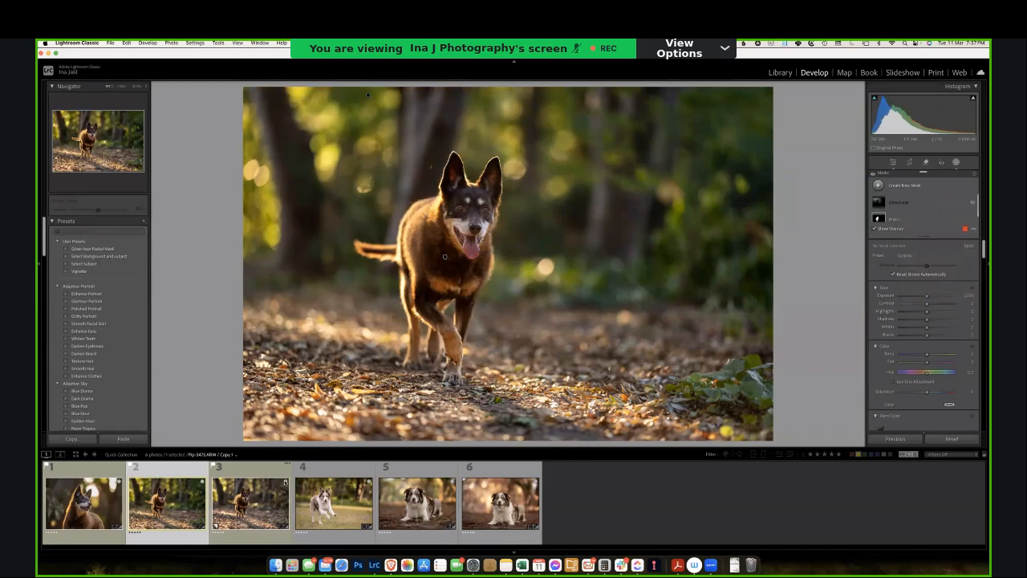
- Delete the background mask, Mask 5, from the third photo
{"action": "left_click", "coordinate": [250, 503]}
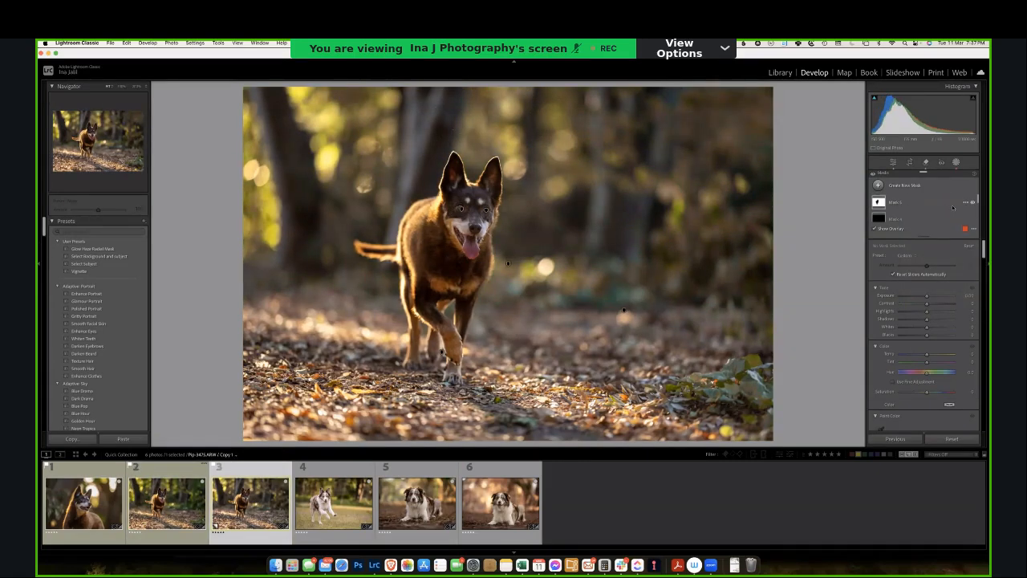
{"action": "left_click", "coordinate": [966, 202]}
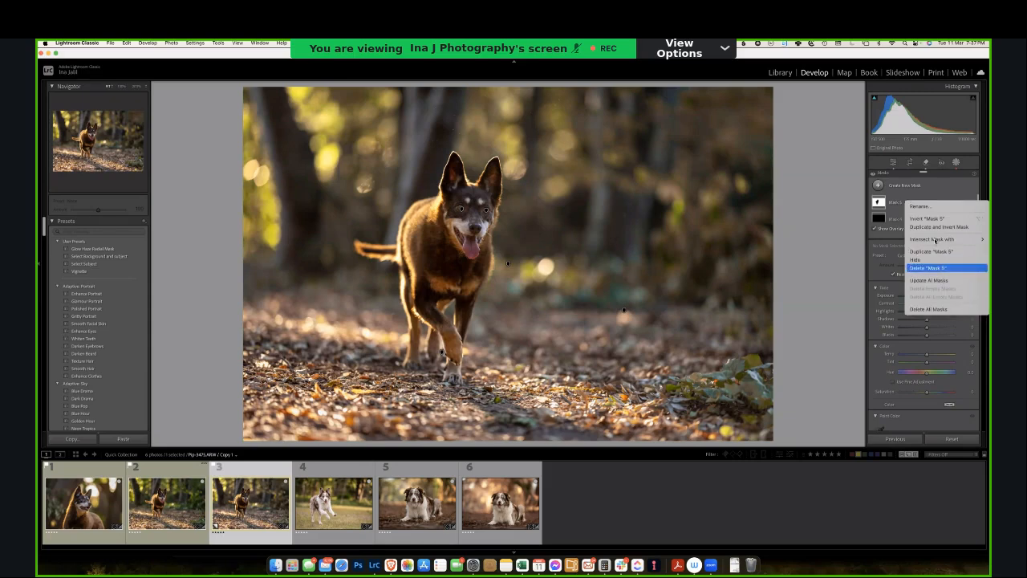
{"action": "left_click", "coordinate": [930, 268]}
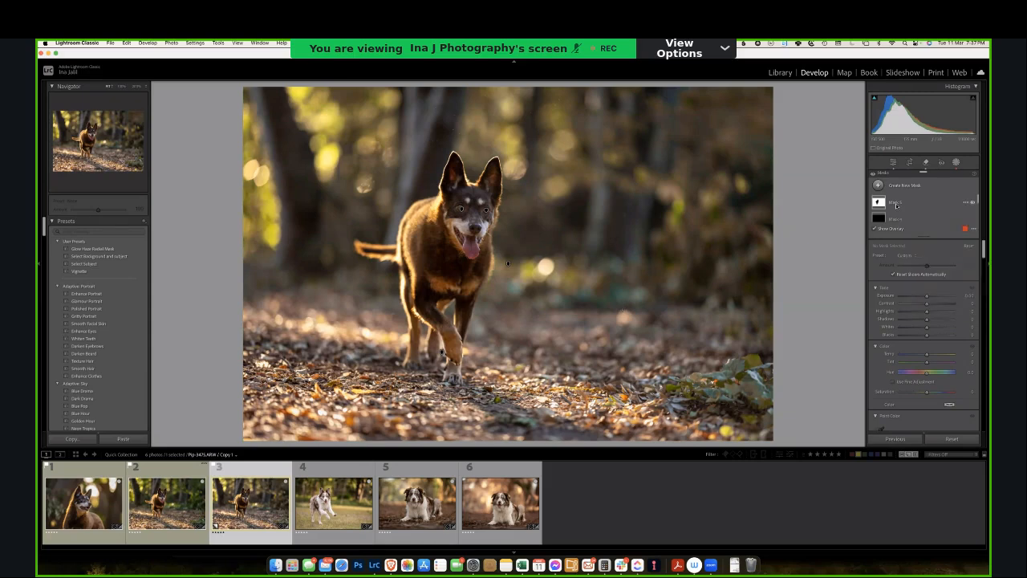
- Delete the remaining green Point Color sample from the third photo's Color Mixer
{"action": "left_click", "coordinate": [892, 162]}
{"action": "scroll", "coordinate": [931, 306], "scroll_direction": "down", "scroll_amount": 5}
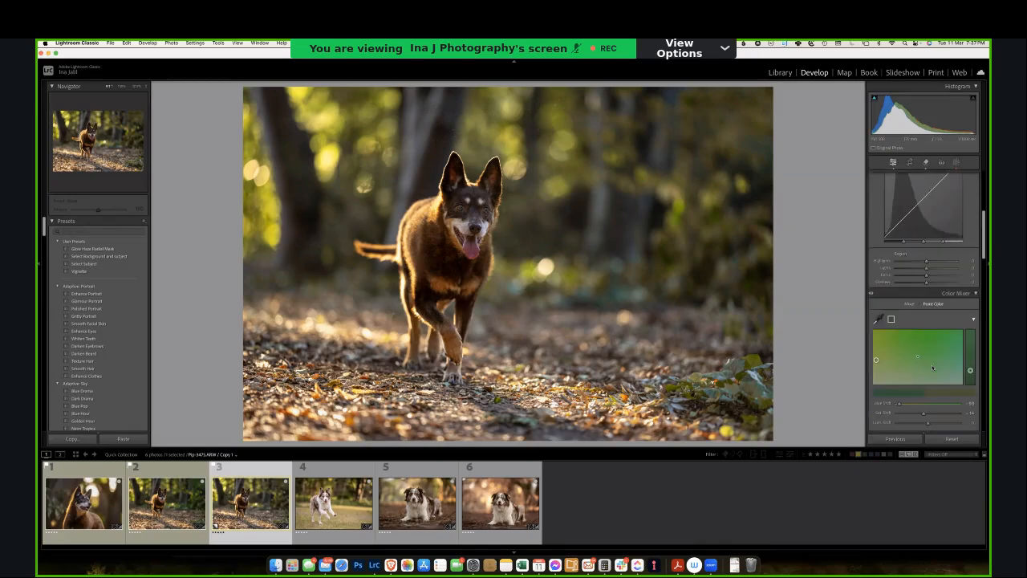
{"action": "right_click", "coordinate": [890, 319]}
{"action": "left_click", "coordinate": [919, 329]}
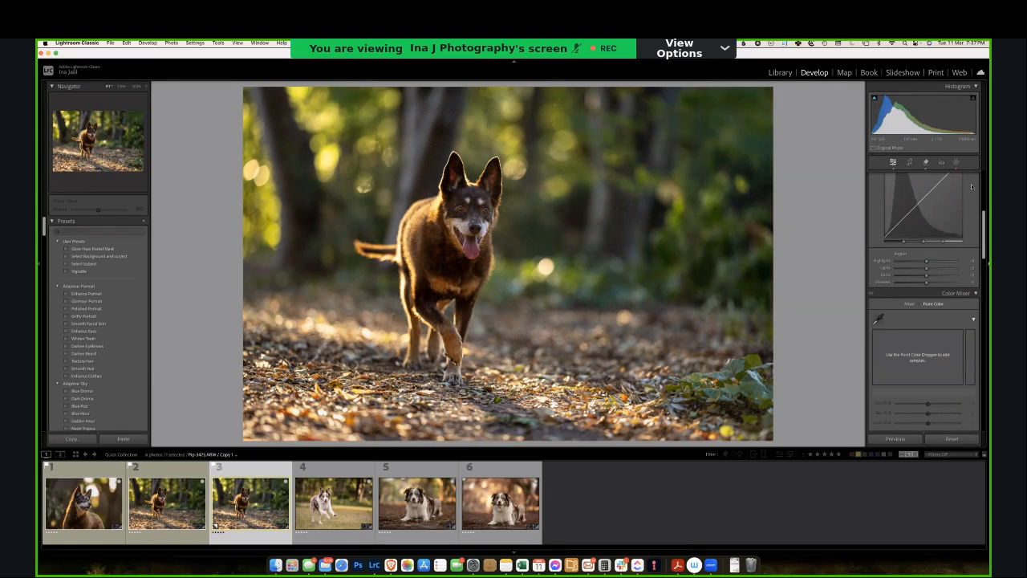
- Add a large angled radial gradient mask over the photo's upper-left trees and subtract the subject from it
{"action": "left_click", "coordinate": [926, 162]}
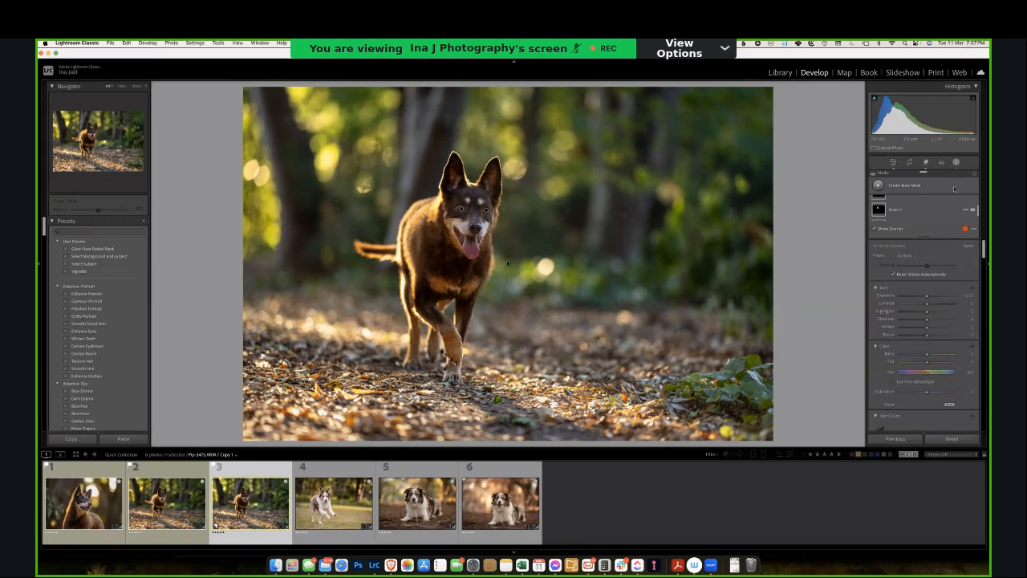
{"action": "left_click", "coordinate": [909, 187]}
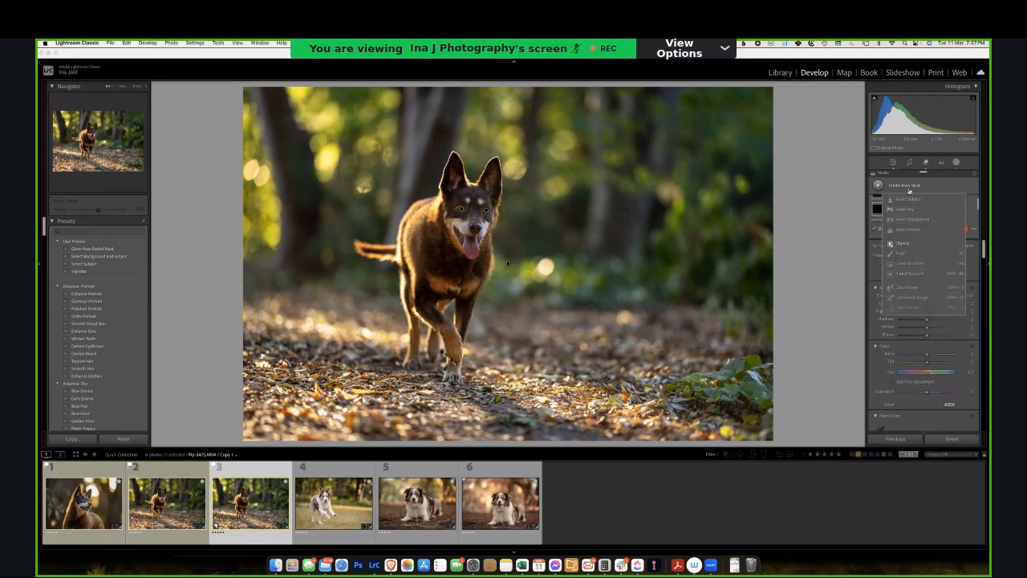
{"action": "left_click", "coordinate": [910, 275]}
{"action": "left_click_drag", "start_coordinate": [494, 246], "coordinate": [737, 385]}
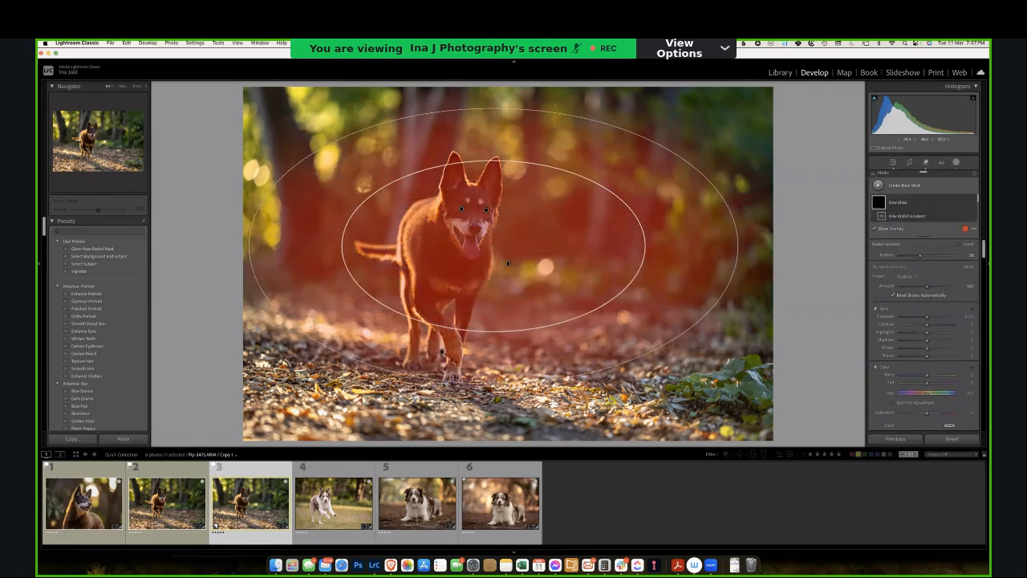
{"action": "left_click_drag", "start_coordinate": [600, 270], "coordinate": [420, 194]}
{"action": "left_click_drag", "start_coordinate": [568, 167], "coordinate": [522, 311]}
{"action": "left_click_drag", "start_coordinate": [453, 277], "coordinate": [383, 196]}
{"action": "left_click_drag", "start_coordinate": [311, 174], "coordinate": [381, 199]}
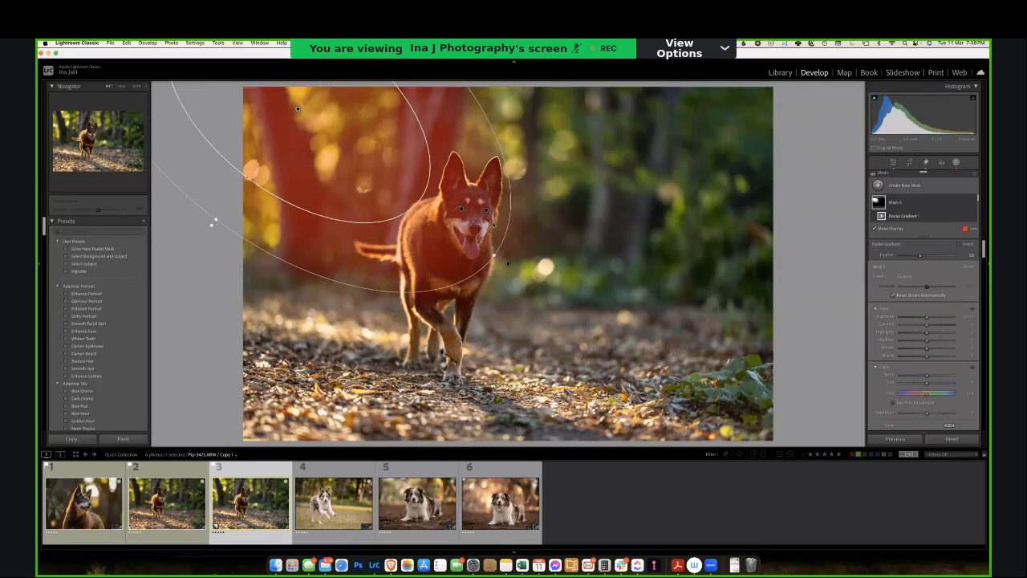
{"action": "left_click", "coordinate": [941, 232]}
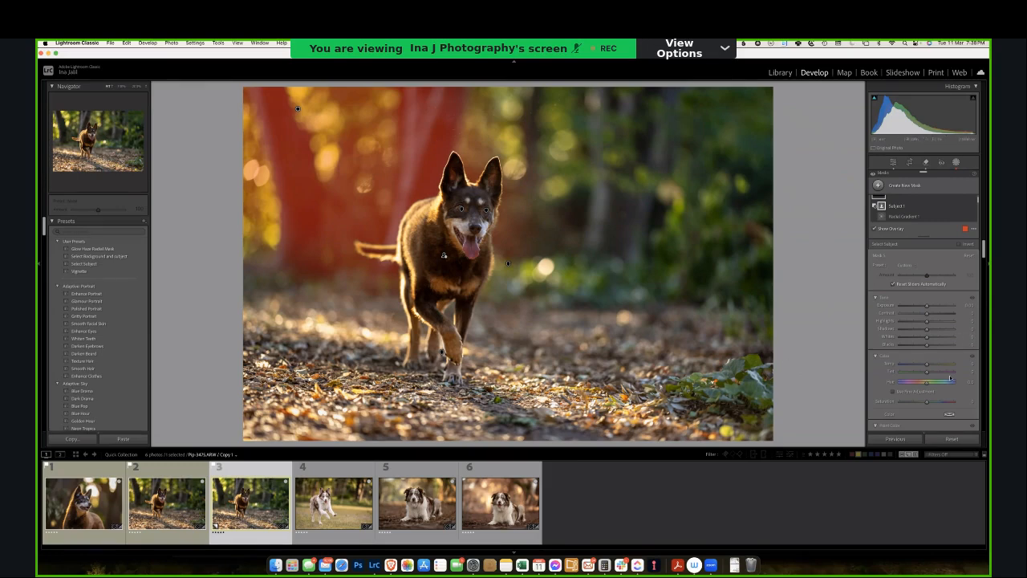
- Lower the radial mask's Dehaze and raise its Temp to give the upper-left trees a warm haze
{"action": "scroll", "coordinate": [931, 369], "scroll_direction": "down", "scroll_amount": 10}
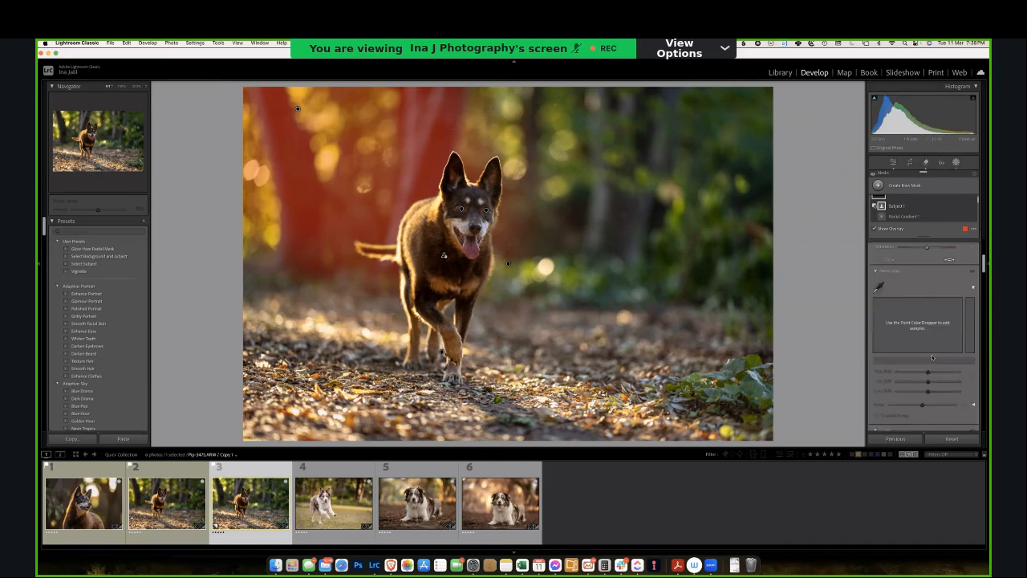
{"action": "scroll", "coordinate": [923, 366], "scroll_direction": "down", "scroll_amount": 3}
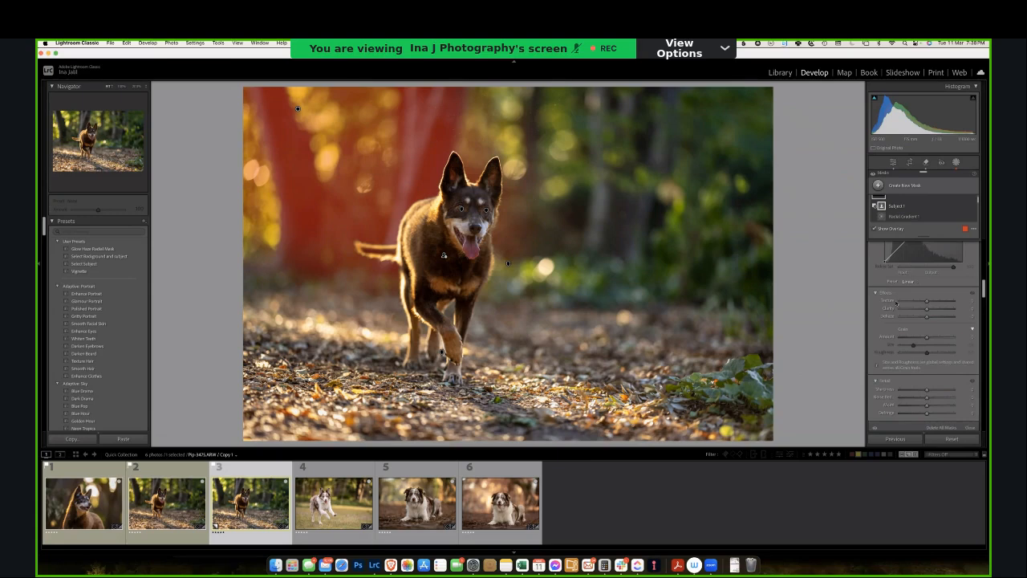
{"action": "left_click_drag", "start_coordinate": [929, 318], "coordinate": [915, 322]}
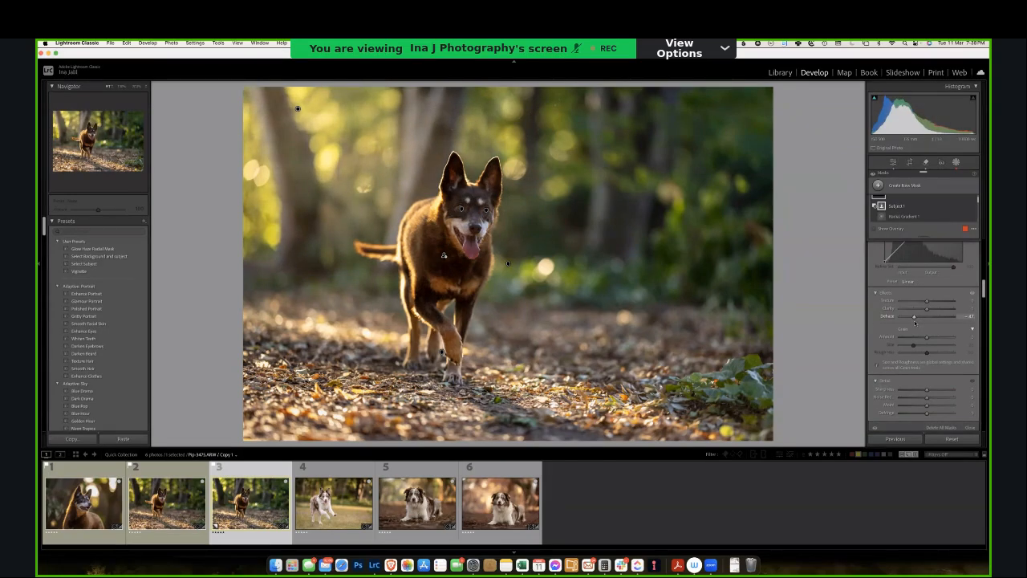
{"action": "scroll", "coordinate": [918, 327], "scroll_direction": "up", "scroll_amount": 2}
{"action": "scroll", "coordinate": [918, 327], "scroll_direction": "down", "scroll_amount": 5}
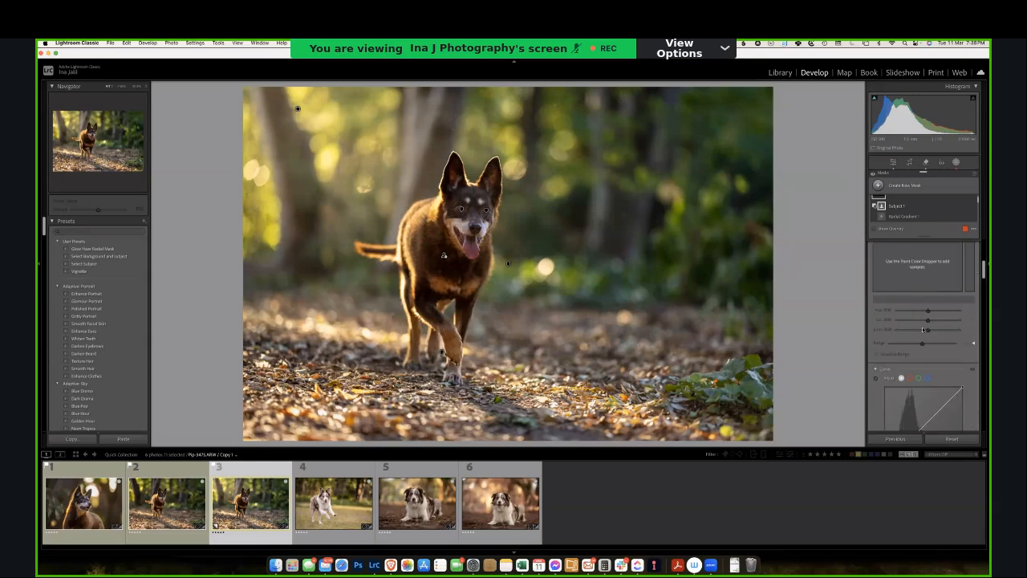
{"action": "left_click_drag", "start_coordinate": [929, 274], "coordinate": [941, 278]}
- Turn the radial haze mask off and on again to compare the photo with and without the glow
{"action": "scroll", "coordinate": [942, 223], "scroll_direction": "up", "scroll_amount": 1}
{"action": "left_click", "coordinate": [973, 202]}
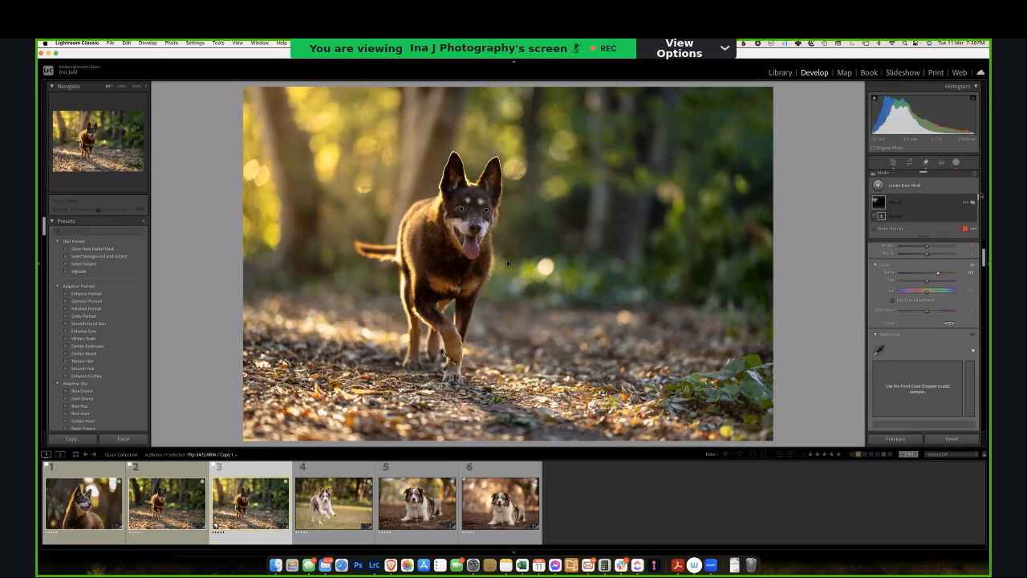
{"action": "left_click", "coordinate": [972, 202]}
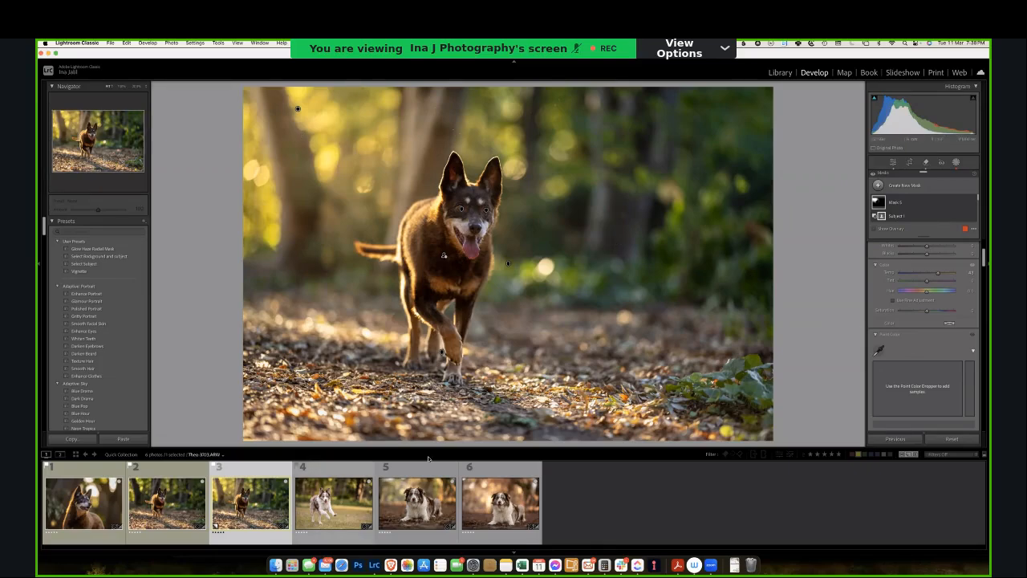
- Close masking, look at the fifth photo, and open the sixth photo of the lying brown-and-white dog with its edits reset
{"action": "left_click", "coordinate": [953, 176]}
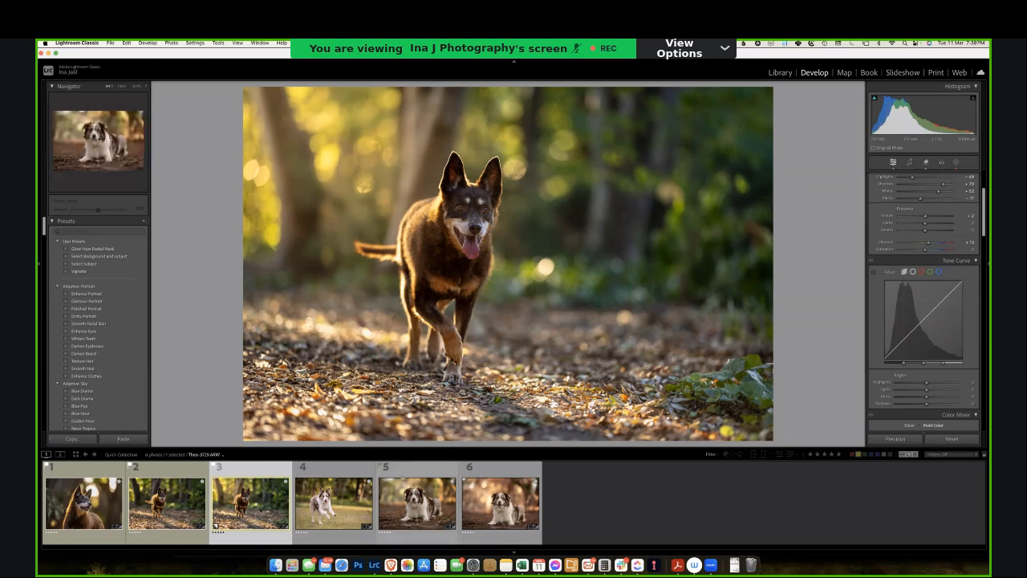
{"action": "left_click", "coordinate": [405, 516]}
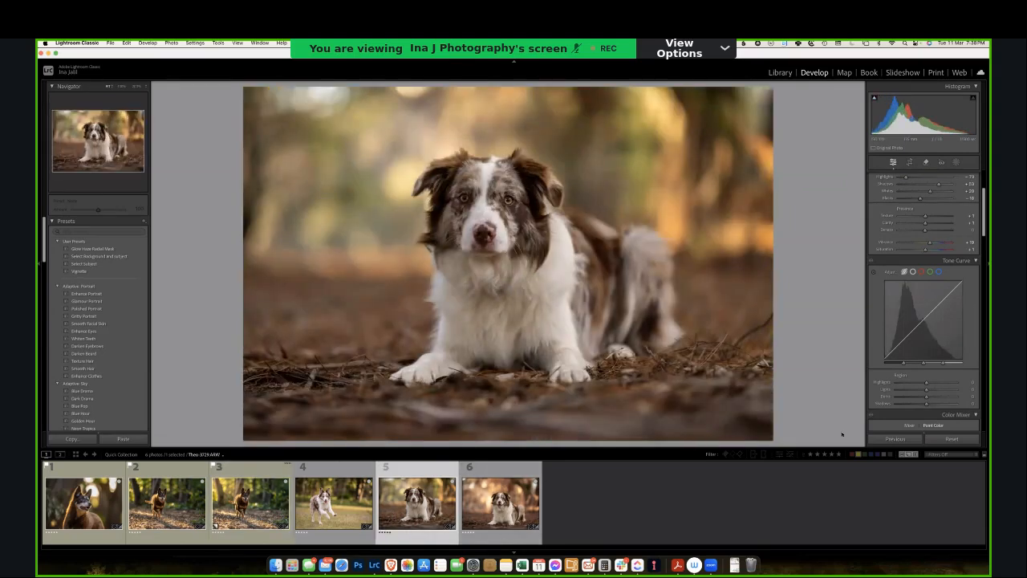
{"action": "left_click", "coordinate": [540, 514]}
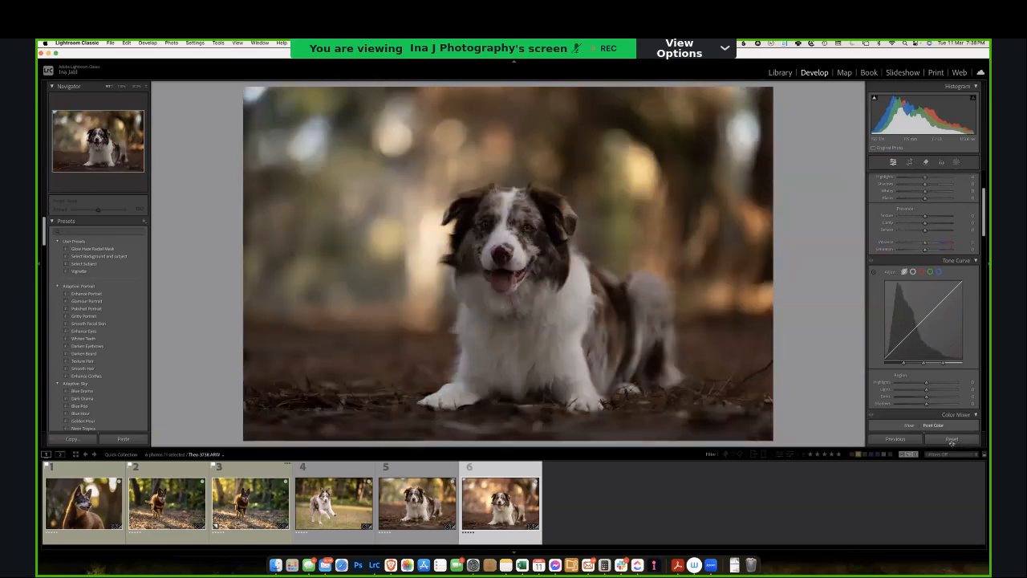
- Compare the reset sixth photo with the fifth, and go to the fifth photo's folder in the Library
{"action": "left_click", "coordinate": [952, 439]}
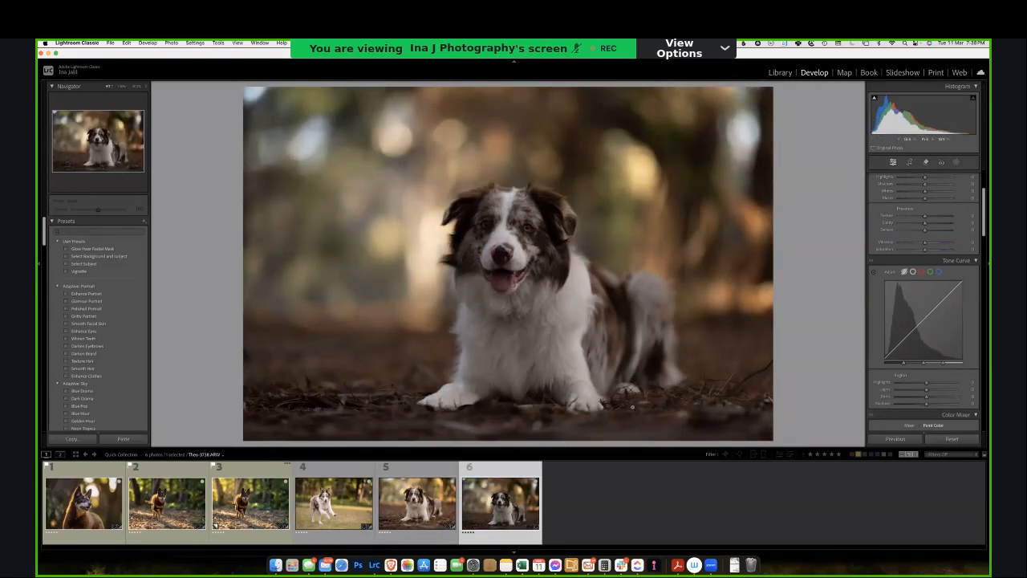
{"action": "left_click", "coordinate": [456, 506]}
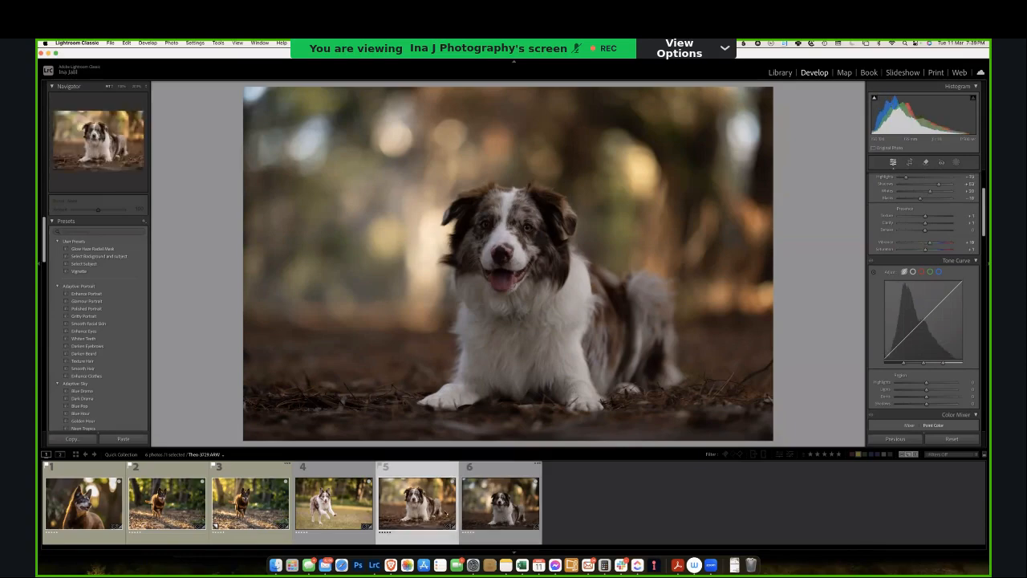
{"action": "left_click", "coordinate": [466, 505]}
{"action": "left_click", "coordinate": [455, 506]}
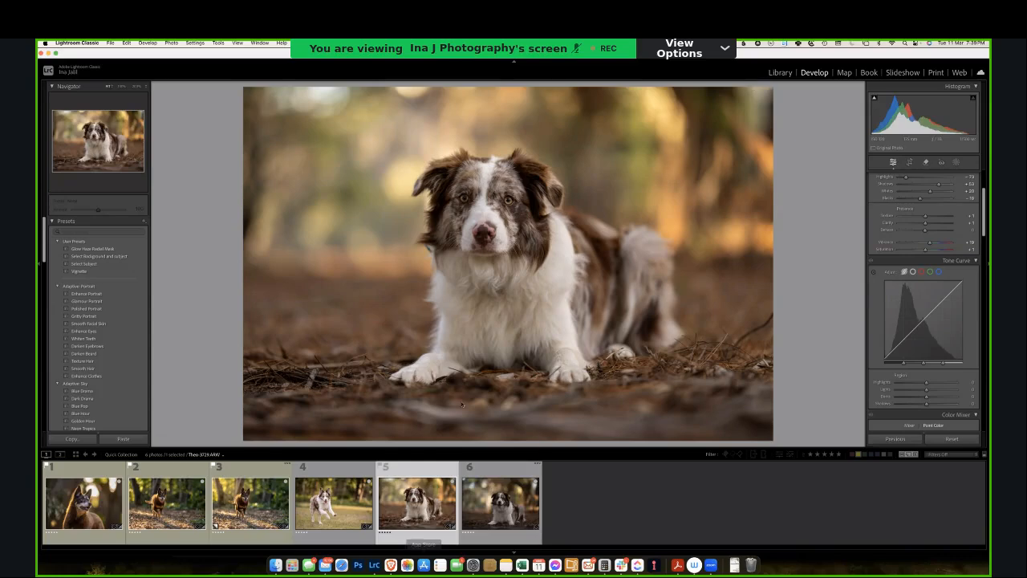
{"action": "right_click", "coordinate": [431, 506]}
{"action": "left_click", "coordinate": [503, 345]}
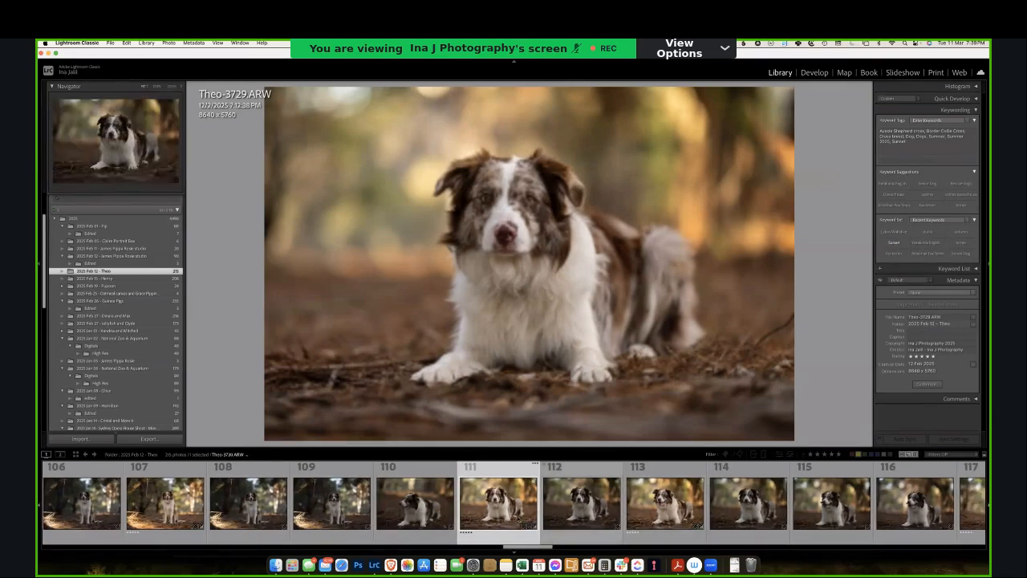
- Filter the folder to photos rated 3 stars and higher with no colour label filter, and open photo 36 of the lying dog
{"action": "left_click", "coordinate": [830, 455]}
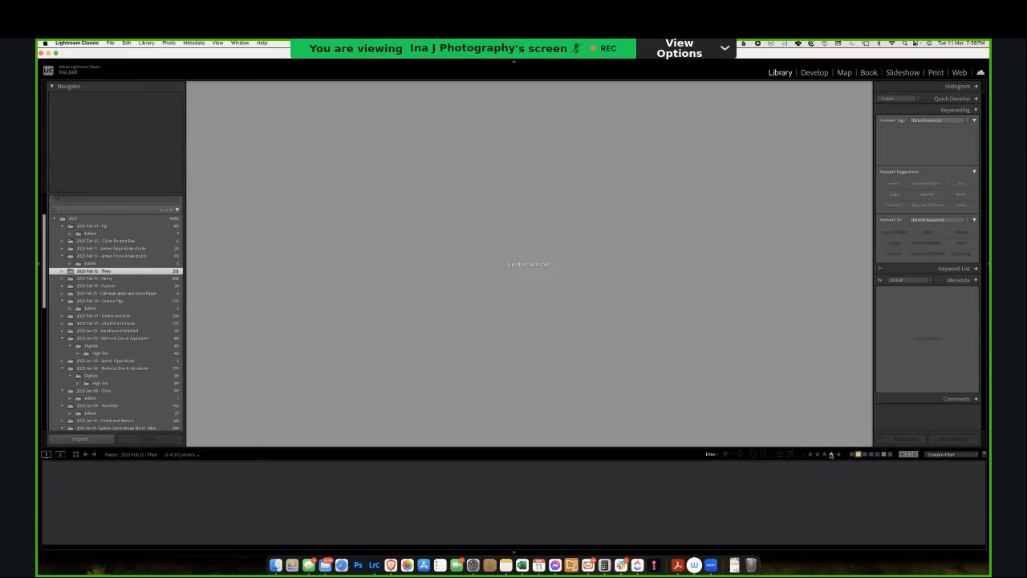
{"action": "left_click", "coordinate": [853, 454]}
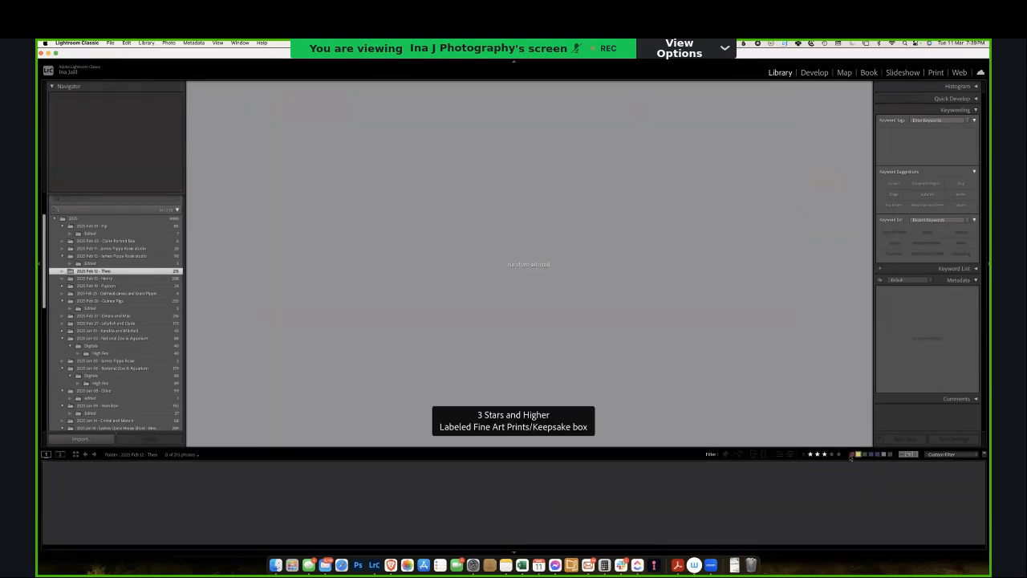
{"action": "scroll", "coordinate": [648, 530], "scroll_direction": "right", "scroll_amount": 10}
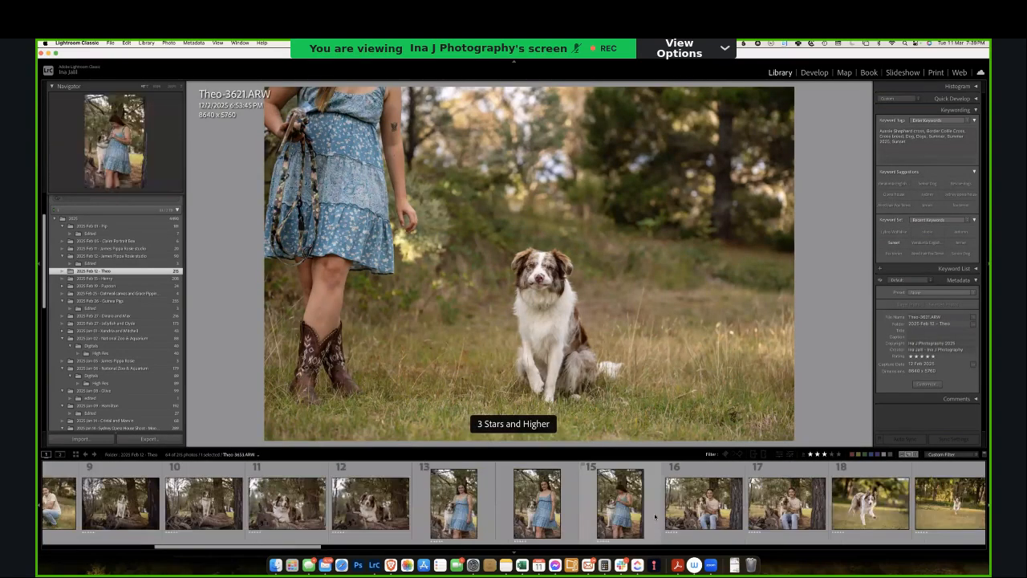
{"action": "scroll", "coordinate": [598, 518], "scroll_direction": "right", "scroll_amount": 10}
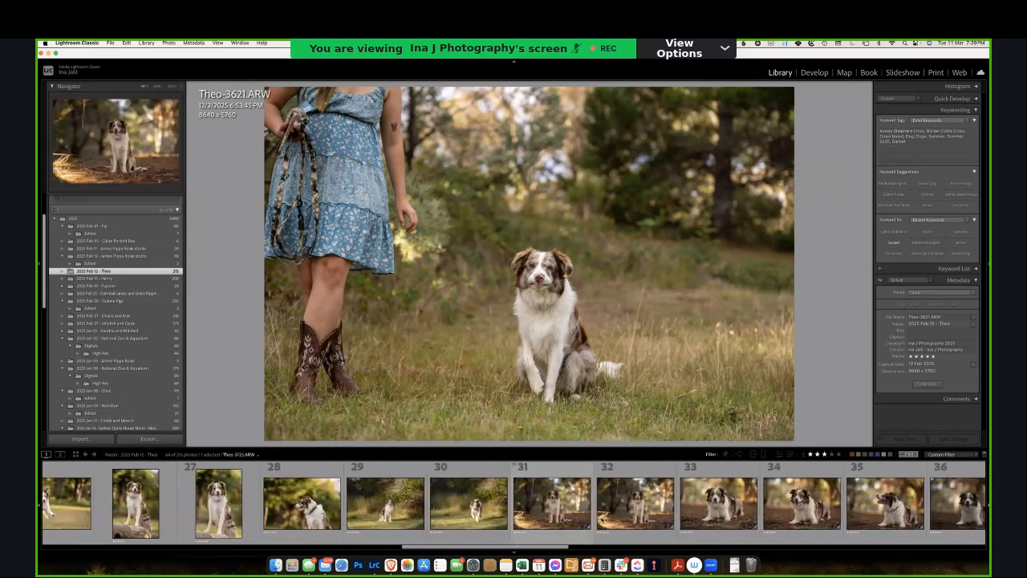
{"action": "left_click", "coordinate": [746, 503]}
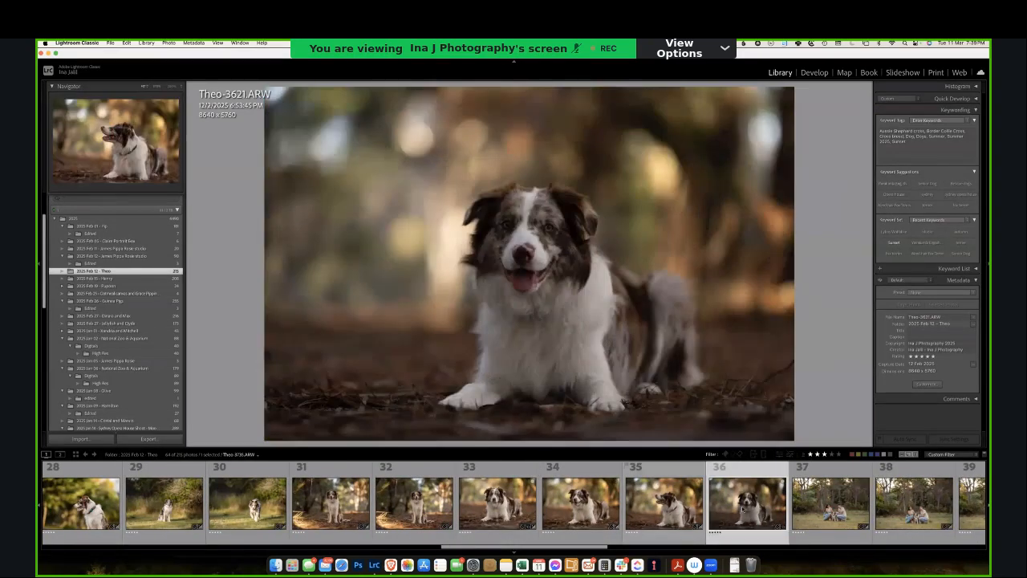
- Synchronize photo 33's develop settings to photos 34 through 36, leaving out masking, crop and remove
{"action": "left_click", "coordinate": [519, 511]}
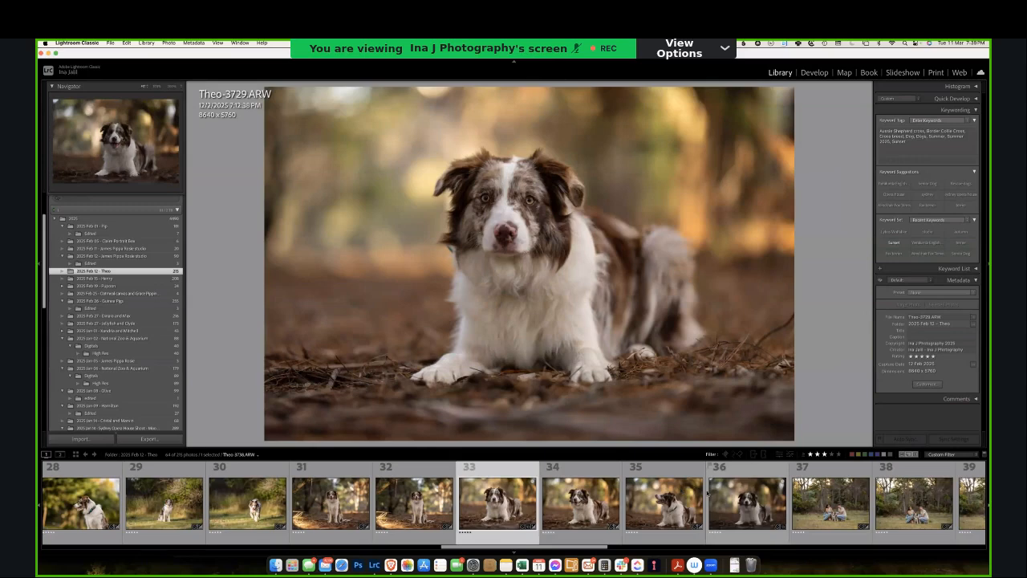
{"action": "left_click", "coordinate": [708, 491], "text": "shift"}
{"action": "right_click", "coordinate": [718, 518]}
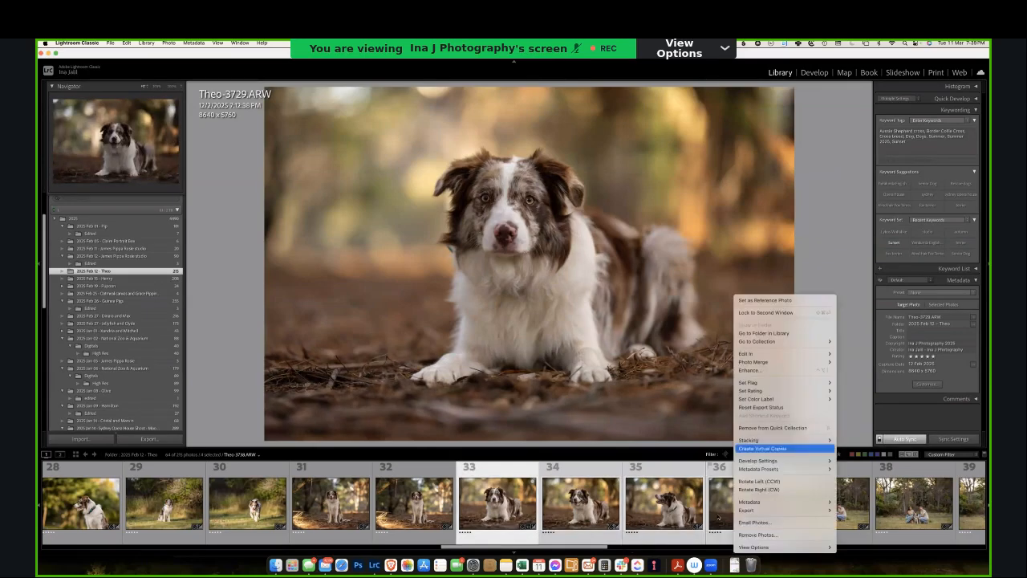
{"action": "left_click", "coordinate": [536, 496]}
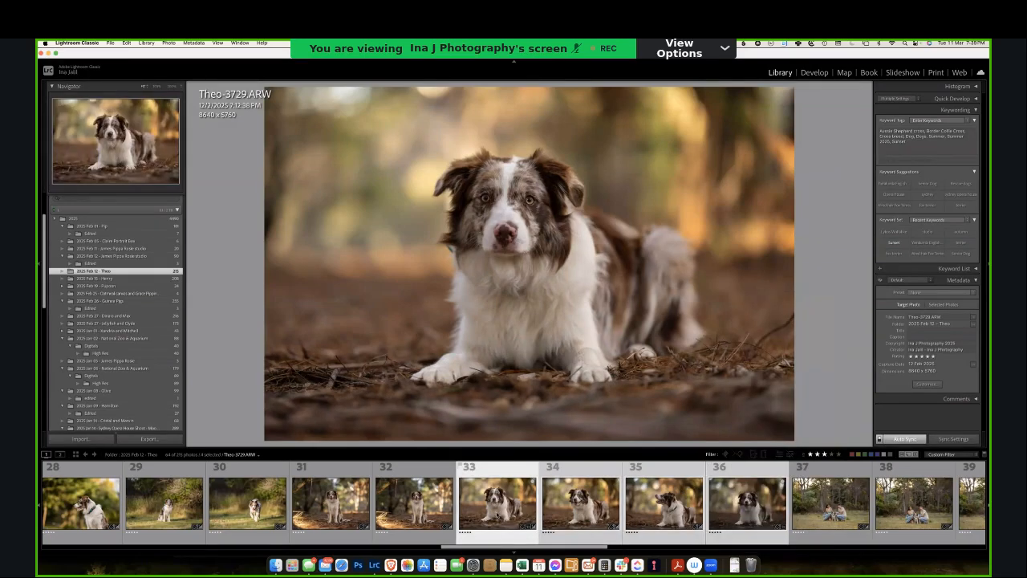
{"action": "right_click", "coordinate": [728, 497]}
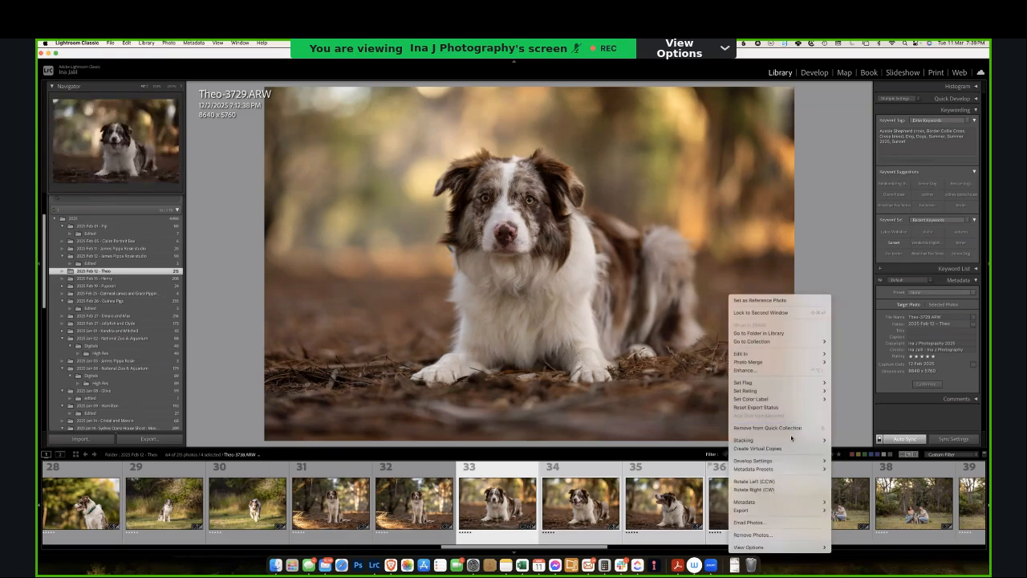
{"action": "mouse_move", "coordinate": [770, 461]}
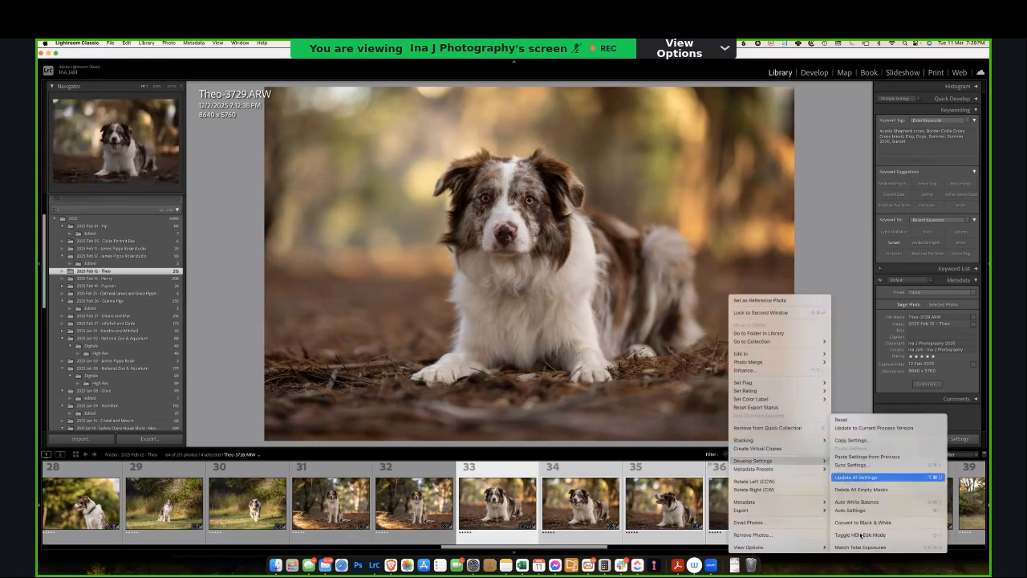
{"action": "left_click", "coordinate": [868, 466]}
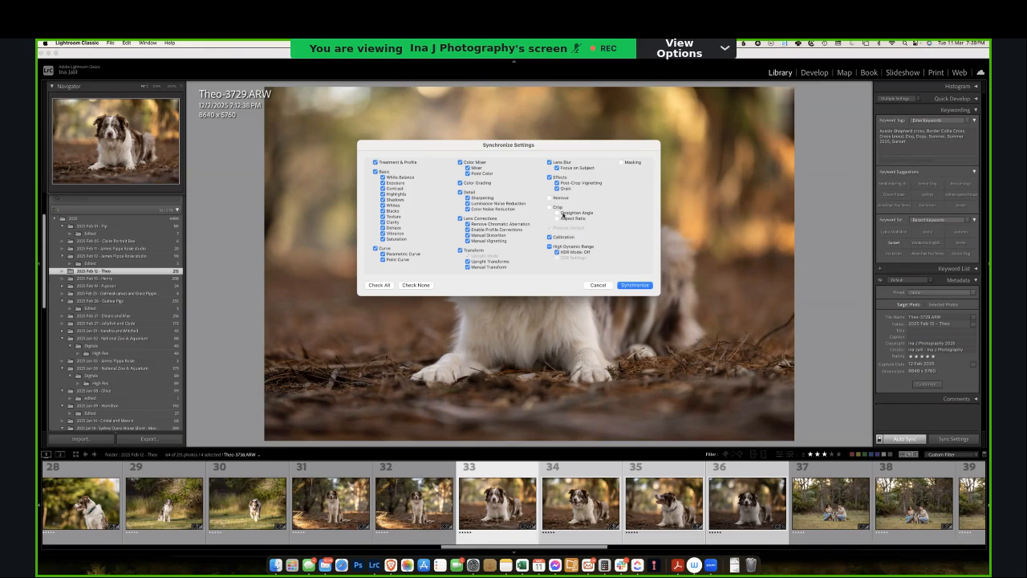
{"action": "left_click", "coordinate": [634, 285]}
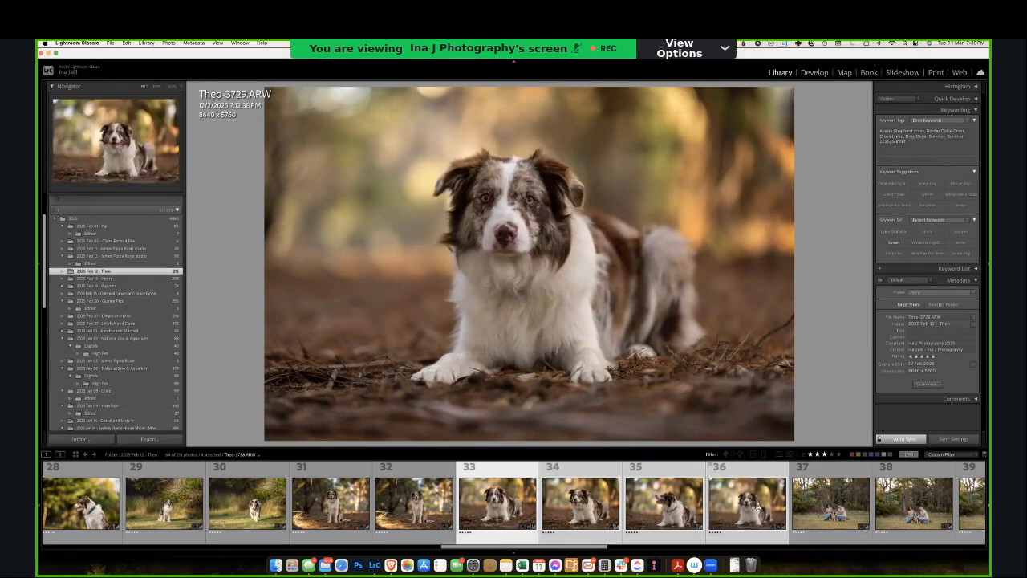
- Look through the synchronized lying-dog photos and undo the settings sync
{"action": "left_click", "coordinate": [757, 507]}
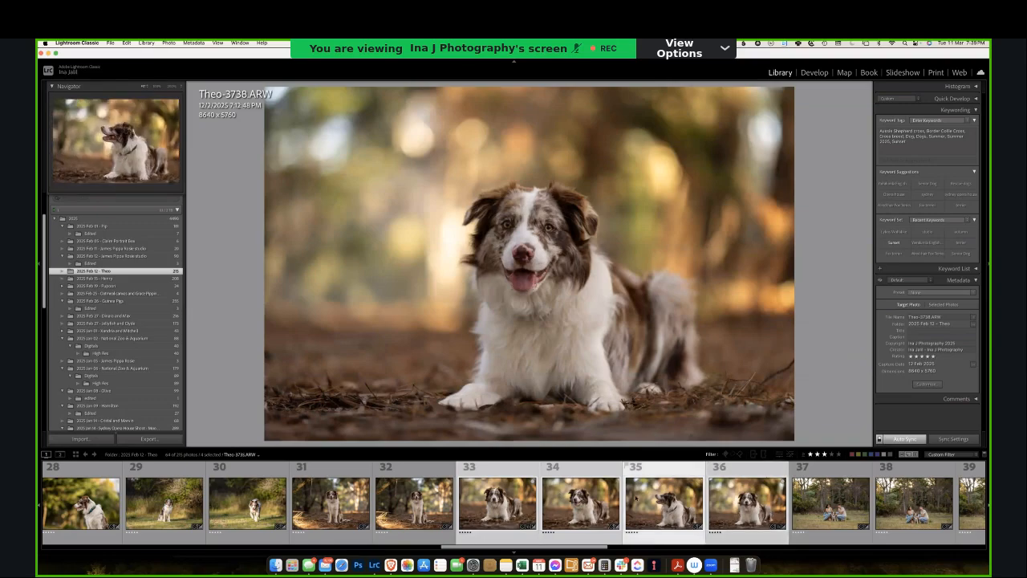
{"action": "left_click", "coordinate": [630, 499]}
{"action": "left_click", "coordinate": [602, 499]}
{"action": "key", "text": "Right"}
{"action": "key", "text": "Right"}
{"action": "key", "text": "Right"}
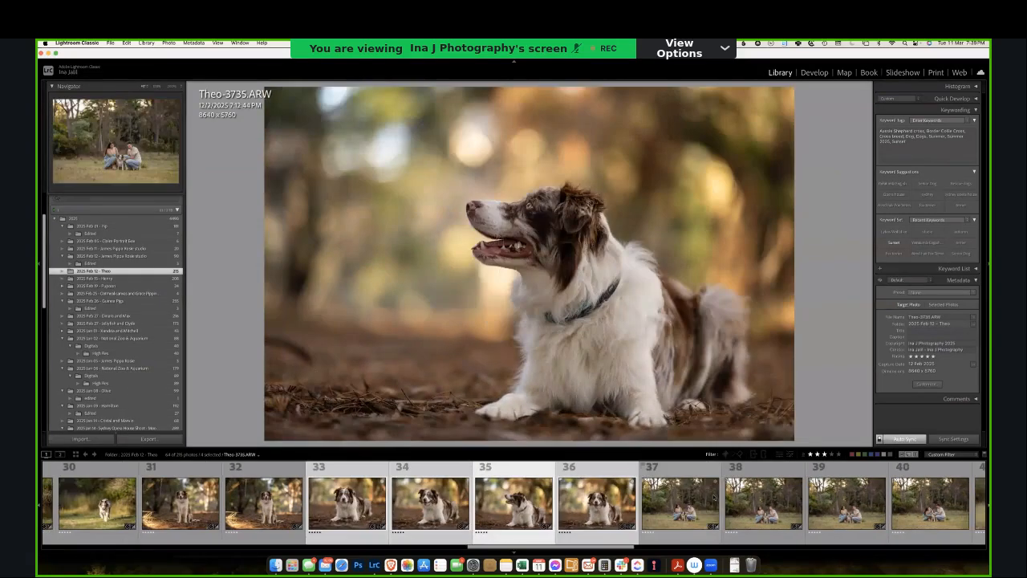
{"action": "key", "text": "super+z"}
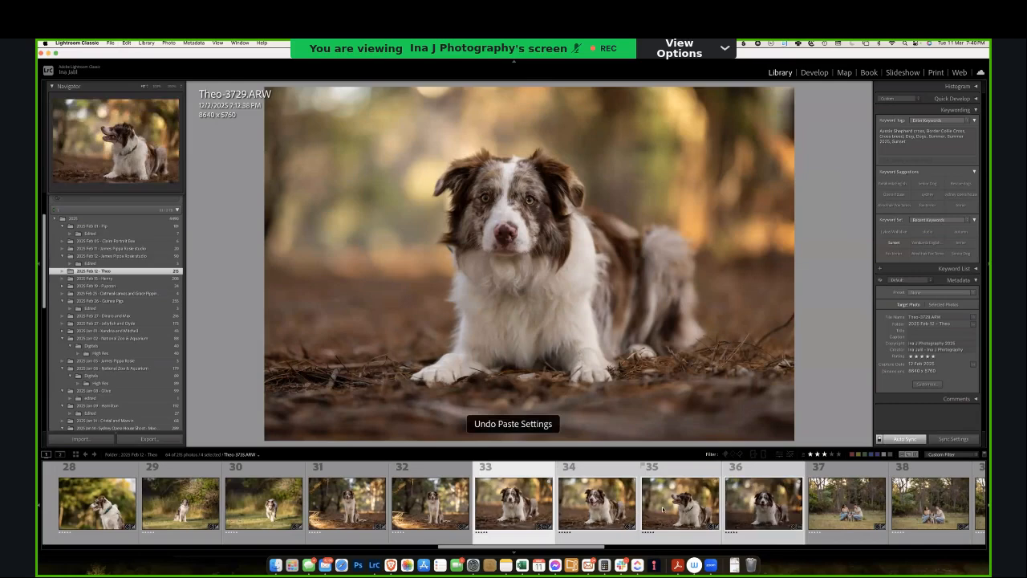
{"action": "key", "text": "super+z"}
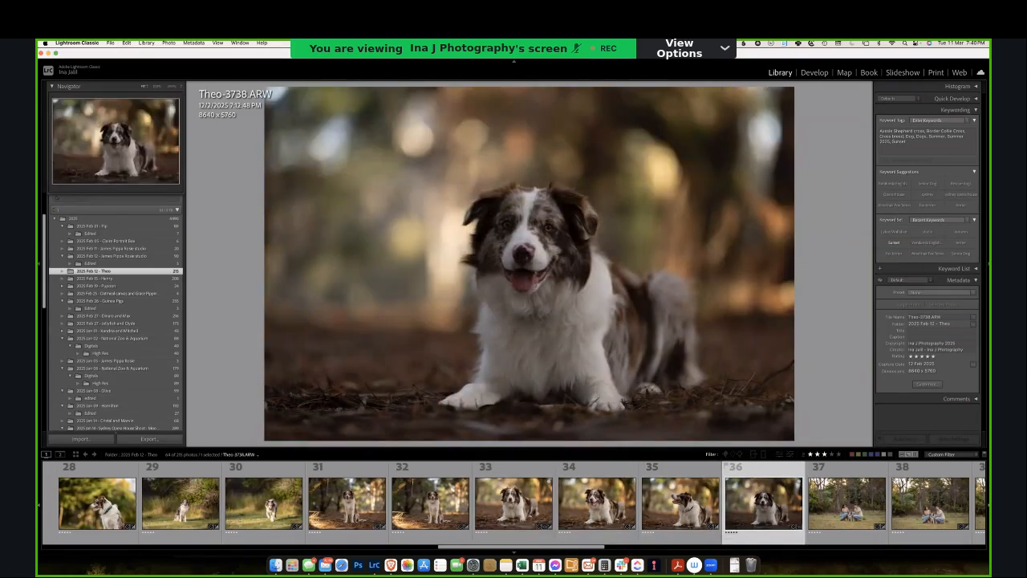
- Take photo 36 out of the Quick Collection, add it back, and open it in Develop at the basic adjustments
{"action": "key", "text": "b"}
{"action": "key", "text": "b"}
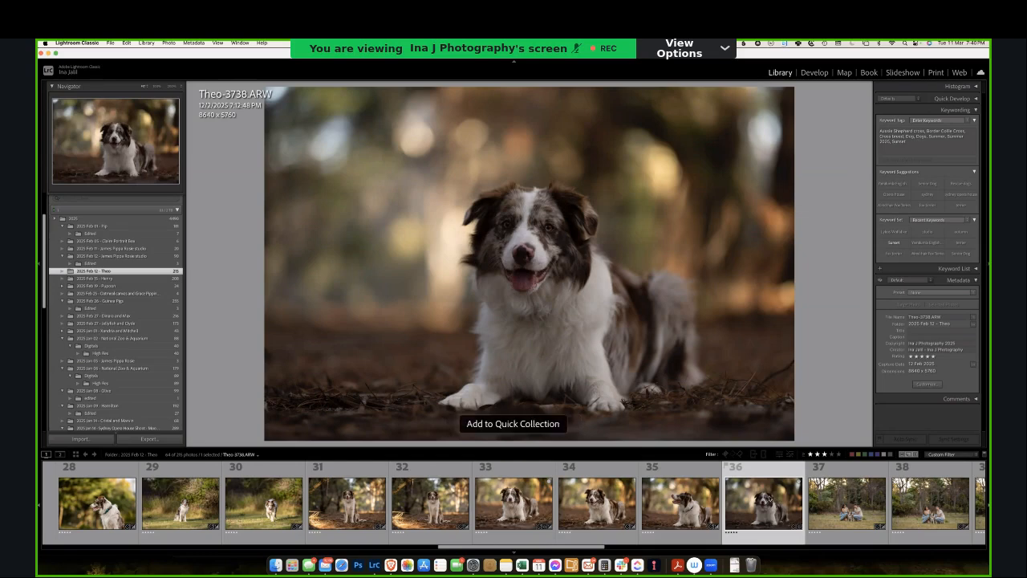
{"action": "left_click", "coordinate": [813, 72]}
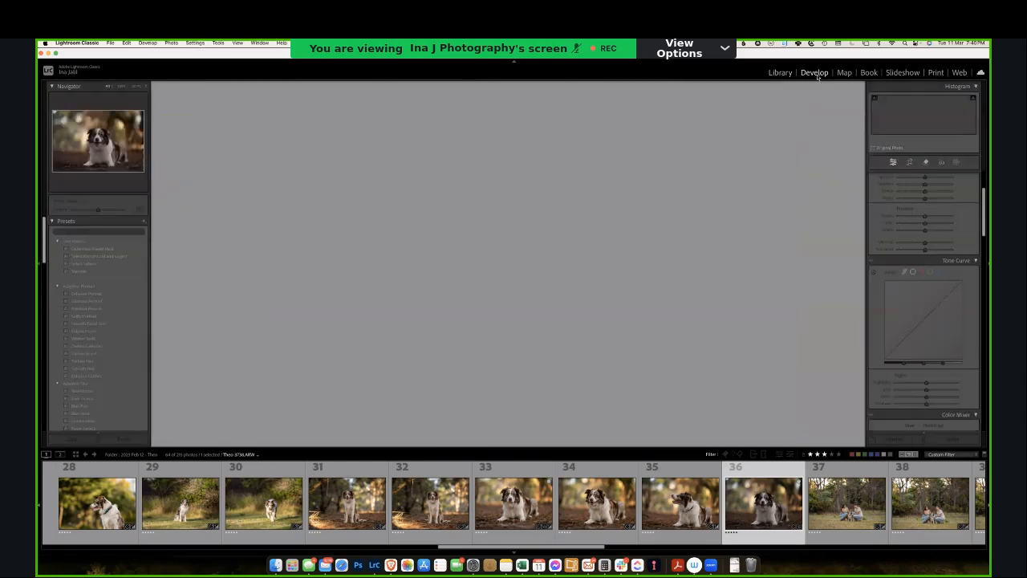
{"action": "scroll", "coordinate": [877, 258], "scroll_direction": "up", "scroll_amount": 2}
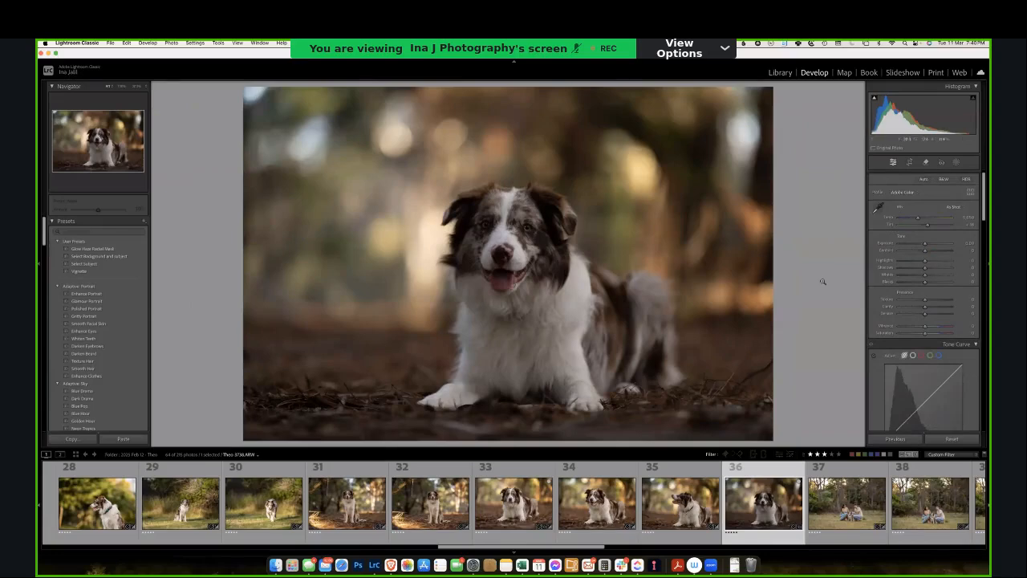
- Try white balance samples from the dog's head and the fur on its chest, undoing each one
{"action": "left_click", "coordinate": [878, 208]}
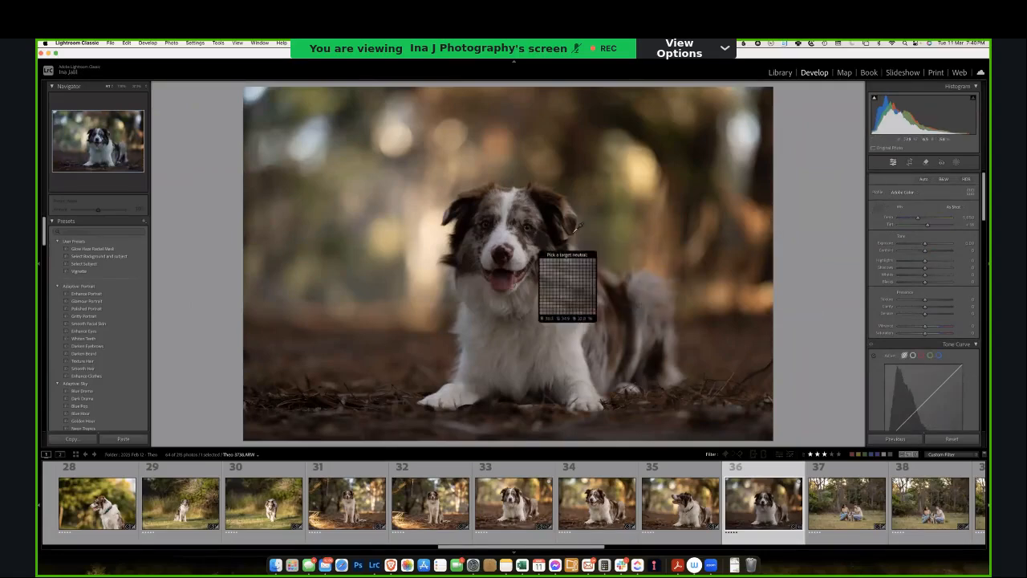
{"action": "left_click", "coordinate": [539, 234]}
{"action": "key", "text": "super+z"}
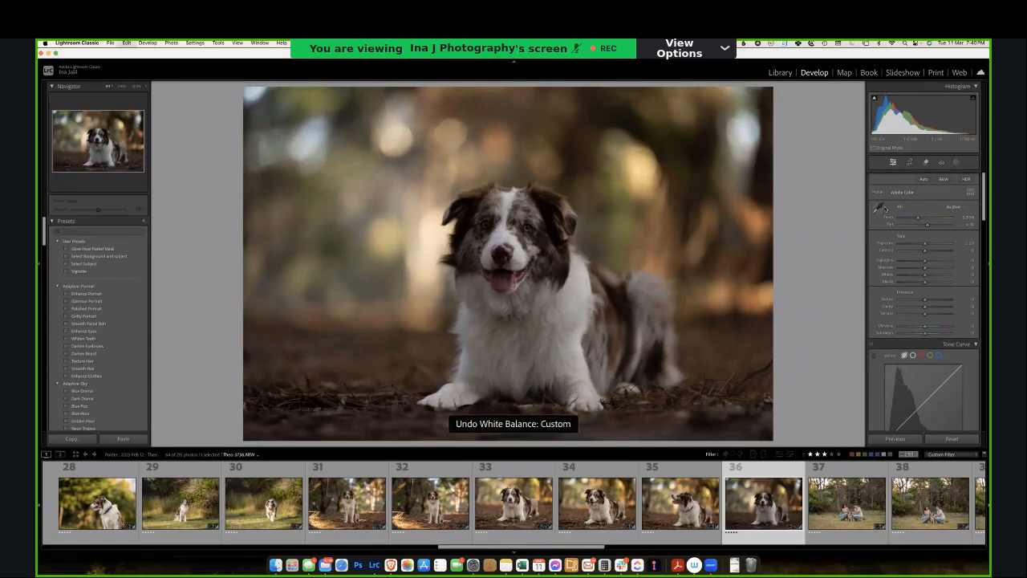
{"action": "left_click", "coordinate": [878, 207]}
{"action": "left_click", "coordinate": [583, 341]}
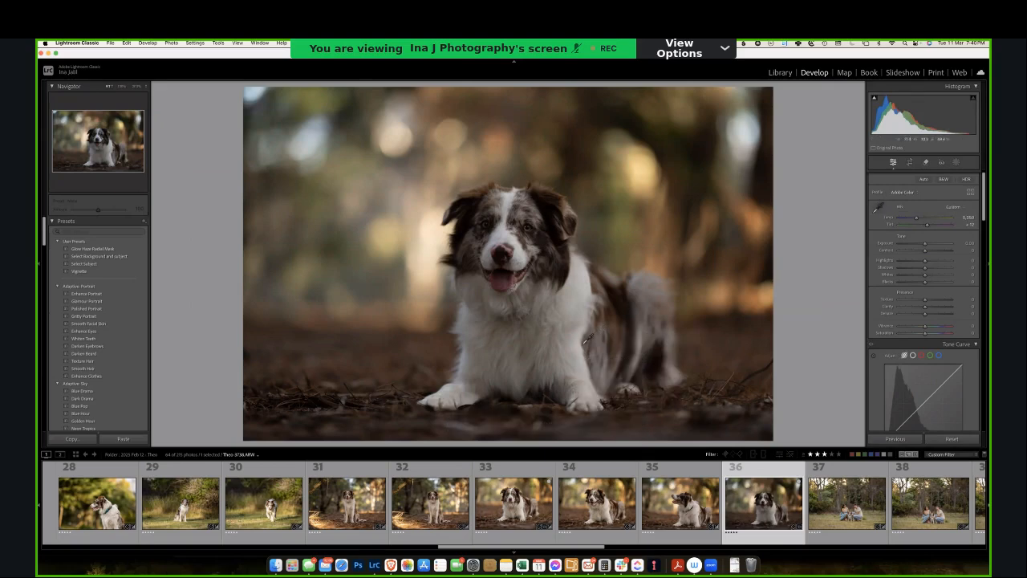
{"action": "key", "text": "super+z"}
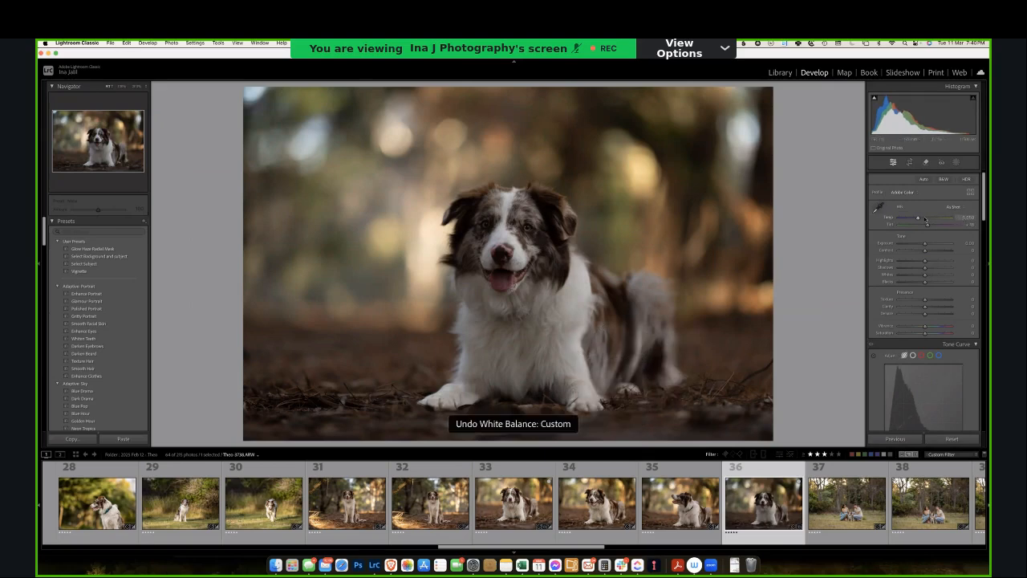
- Raise the photo's Temp slightly, then try the Auto tone adjustment and undo it
{"action": "left_click_drag", "start_coordinate": [918, 218], "coordinate": [921, 219]}
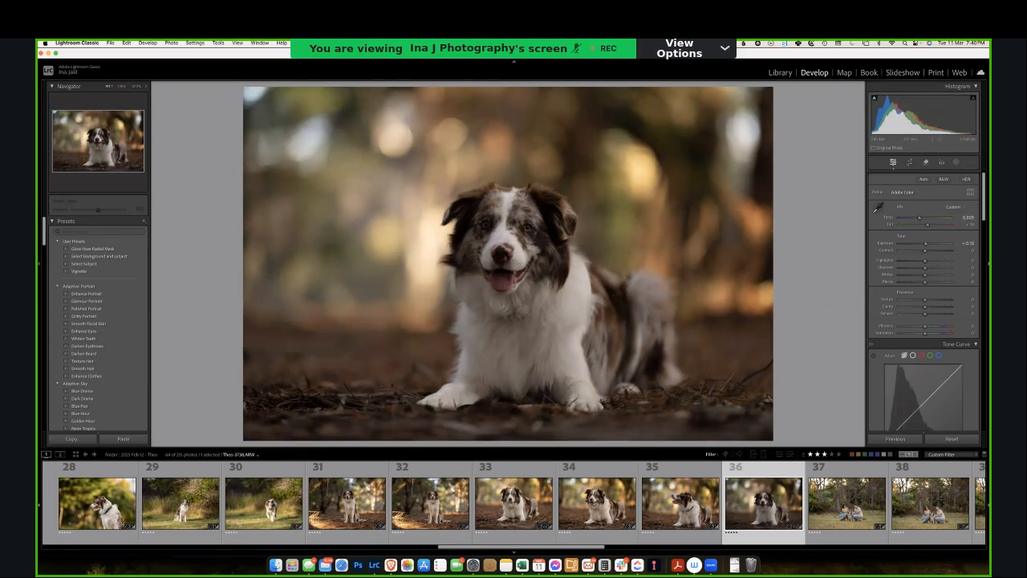
{"action": "key", "text": "super+z"}
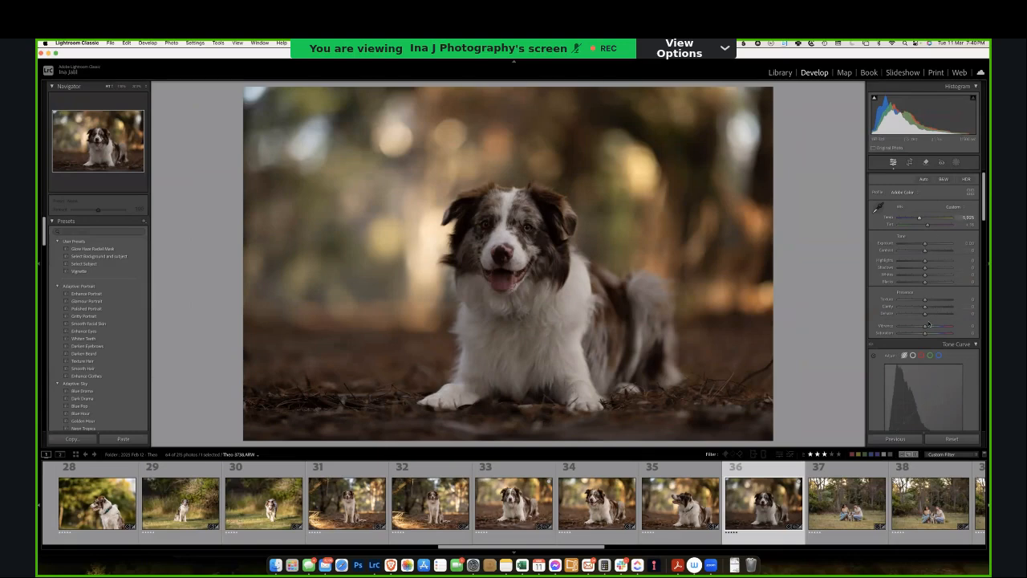
{"action": "left_click", "coordinate": [919, 179]}
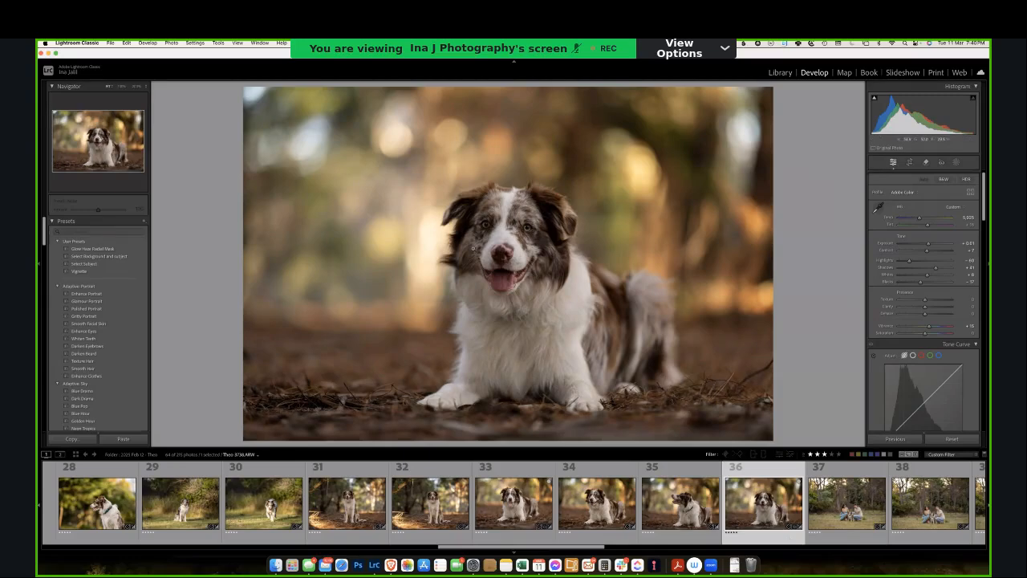
{"action": "key", "text": "super+z"}
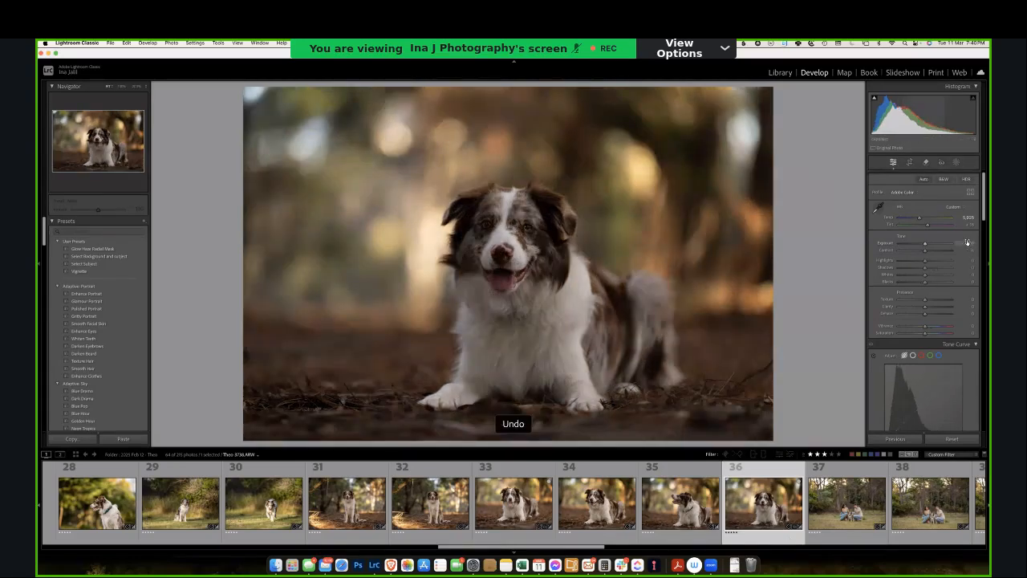
- With clipping indicators on, raise Exposure, Shadows and Whites, lower Highlights and Blacks, and set Texture to +2 and Vibrance to +10
{"action": "left_click_drag", "start_coordinate": [931, 269], "coordinate": [940, 276]}
{"action": "key", "text": "j"}
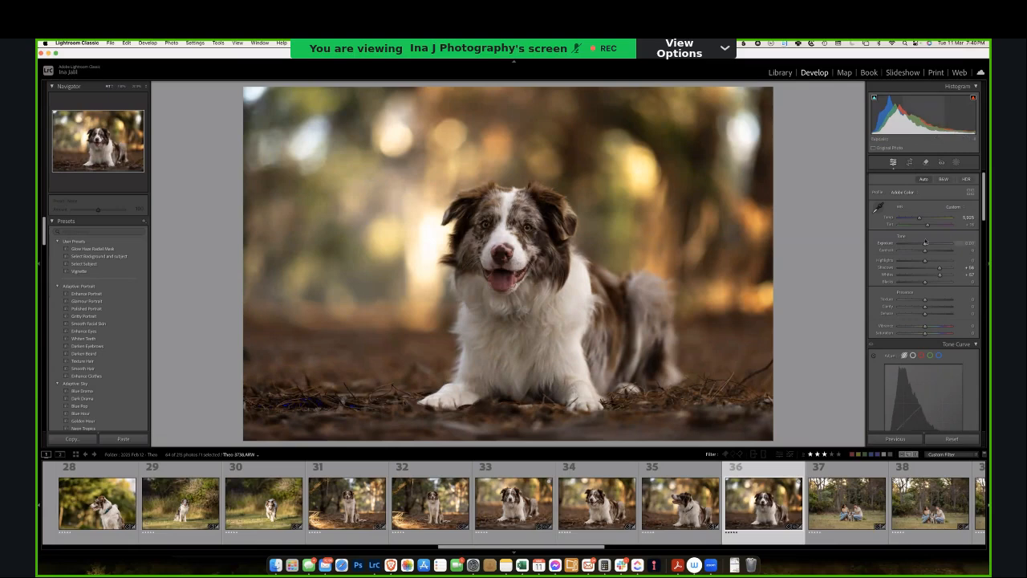
{"action": "left_click_drag", "start_coordinate": [925, 248], "coordinate": [921, 282]}
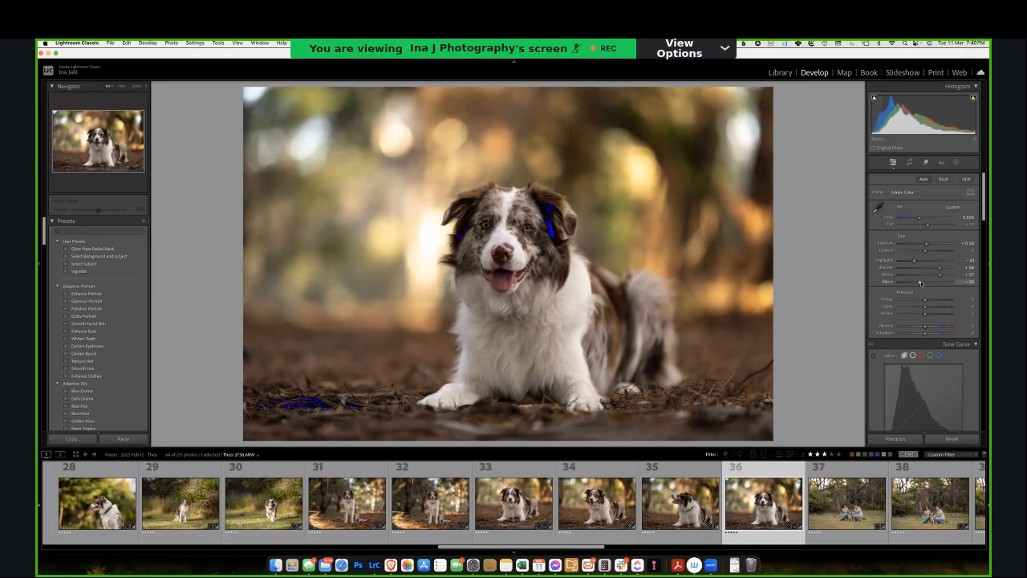
{"action": "left_click_drag", "start_coordinate": [939, 276], "coordinate": [941, 276]}
{"action": "left_click_drag", "start_coordinate": [925, 327], "coordinate": [925, 329]}
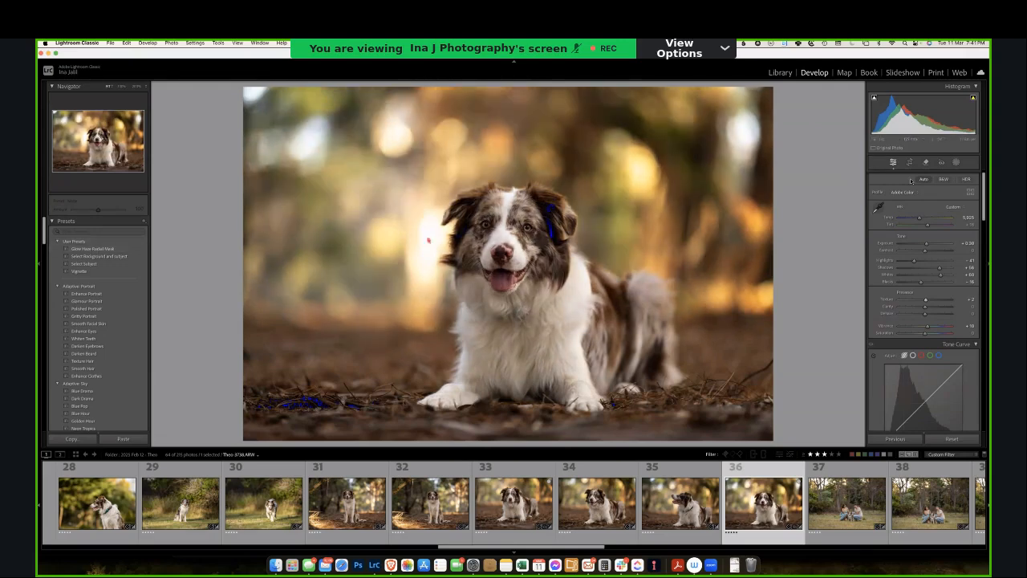
- Add a large radial gradient mask, tilt it diagonally, and place it over the background trees at the photo's upper left
{"action": "key", "text": "shift+w"}
{"action": "left_click", "coordinate": [896, 251]}
{"action": "mouse_move", "coordinate": [465, 162]}
{"action": "left_mouse_down"}
{"action": "mouse_move", "coordinate": [738, 306]}
{"action": "mouse_move", "coordinate": [682, 345]}
{"action": "left_mouse_up"}
{"action": "left_click_drag", "start_coordinate": [686, 218], "coordinate": [634, 361]}
{"action": "left_click_drag", "start_coordinate": [520, 301], "coordinate": [416, 161]}
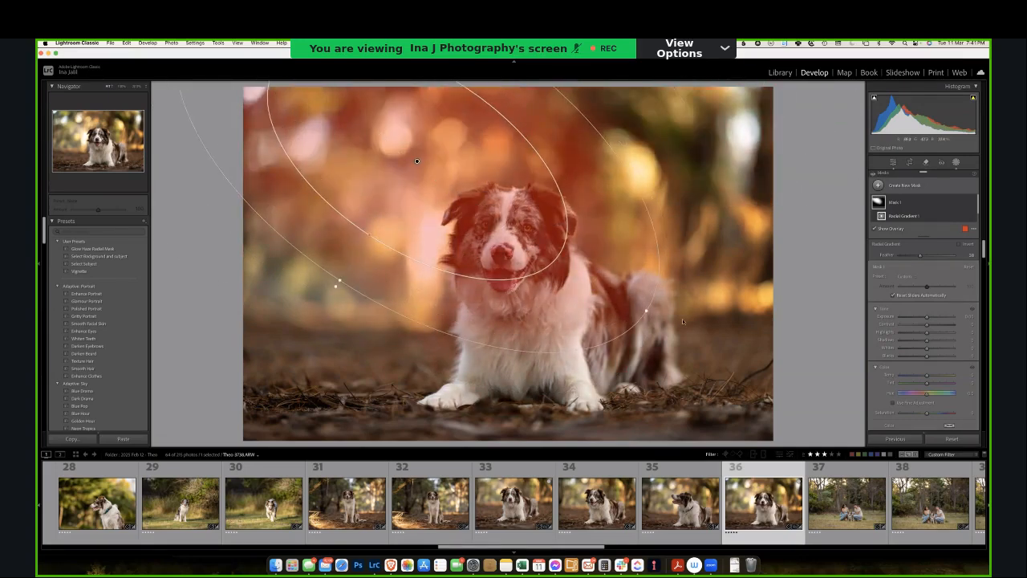
- Reshape the radial gradient over the background trees and subtract the dog as subject from the mask
{"action": "left_click_drag", "start_coordinate": [654, 316], "coordinate": [632, 334]}
{"action": "scroll", "coordinate": [943, 210], "scroll_direction": "down", "scroll_amount": 2}
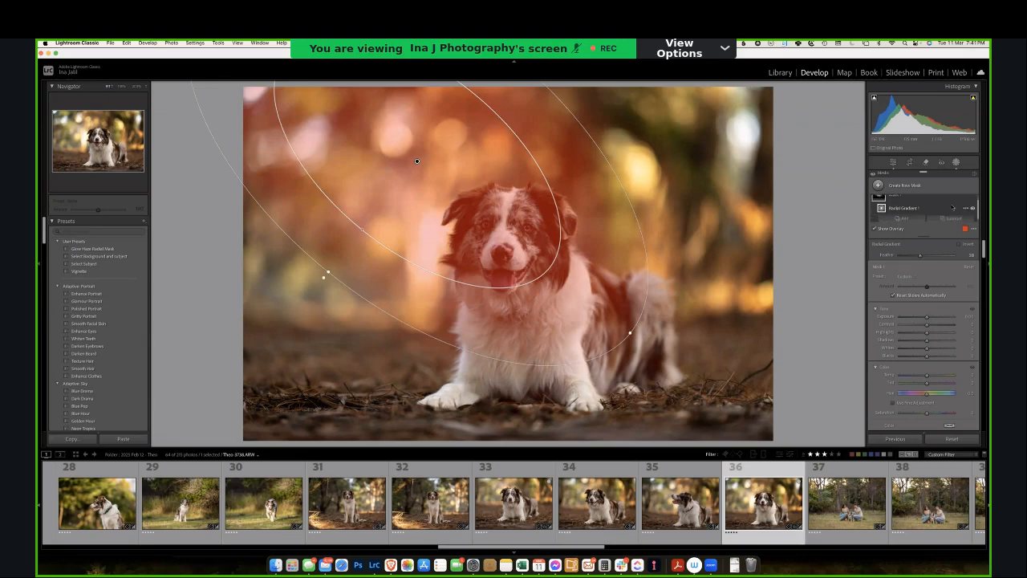
{"action": "left_click", "coordinate": [943, 219]}
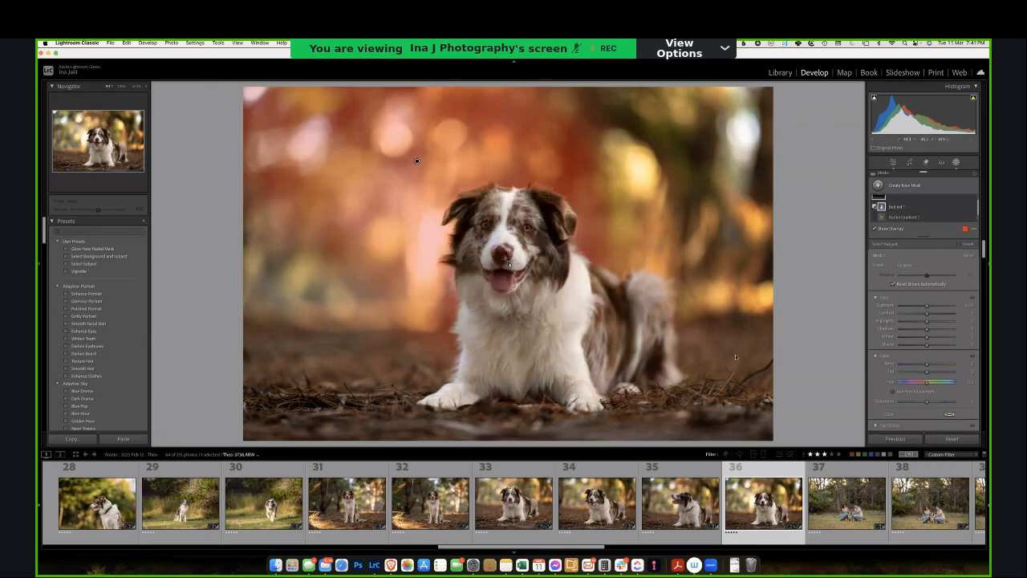
- Give the tree-glow mask a warm haze by lowering Dehaze slightly and raising Temp
{"action": "scroll", "coordinate": [922, 379], "scroll_direction": "down", "scroll_amount": 10}
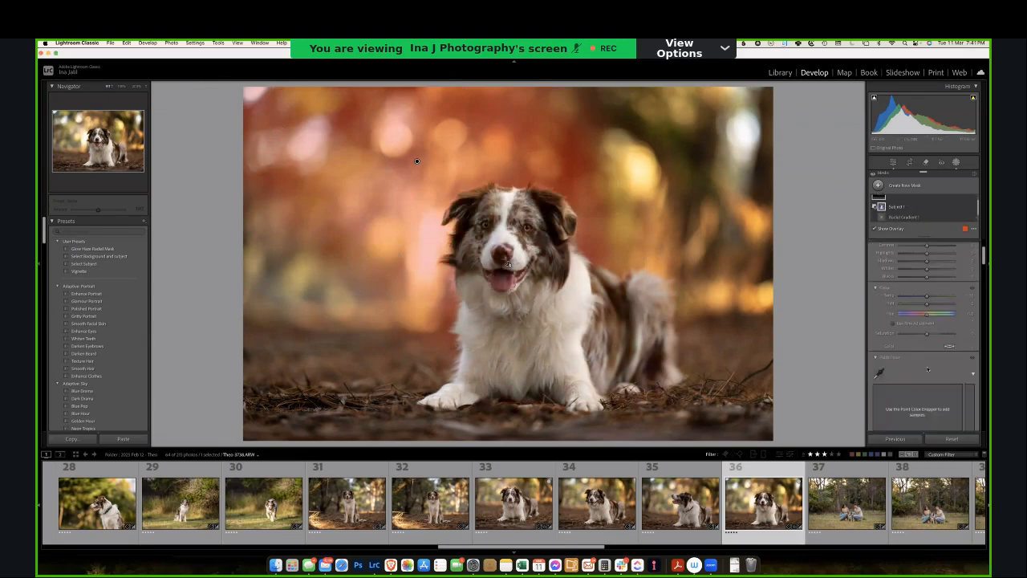
{"action": "left_click_drag", "start_coordinate": [927, 291], "coordinate": [920, 291]}
{"action": "scroll", "coordinate": [919, 291], "scroll_direction": "up", "scroll_amount": 6}
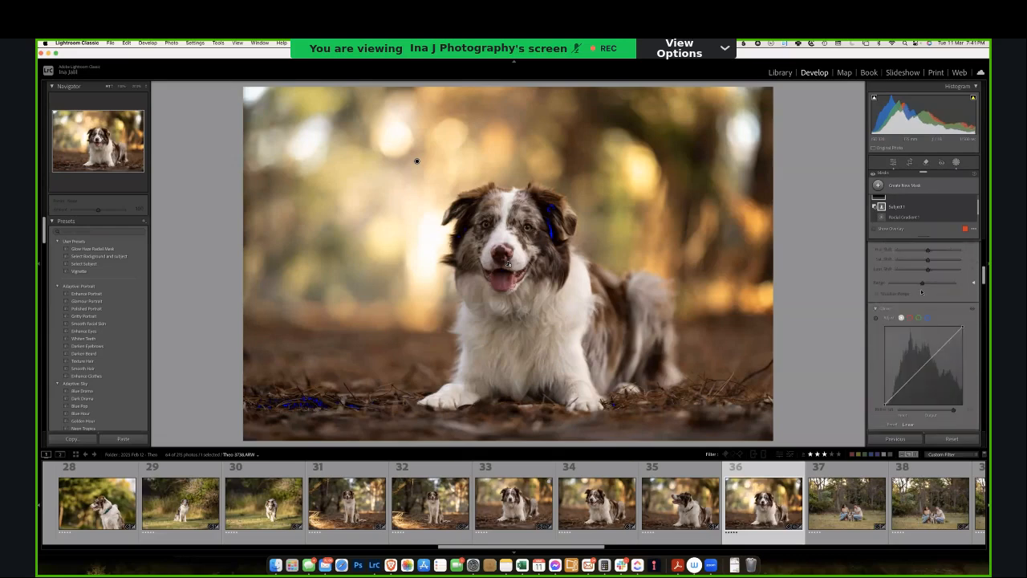
{"action": "left_click_drag", "start_coordinate": [927, 276], "coordinate": [938, 276]}
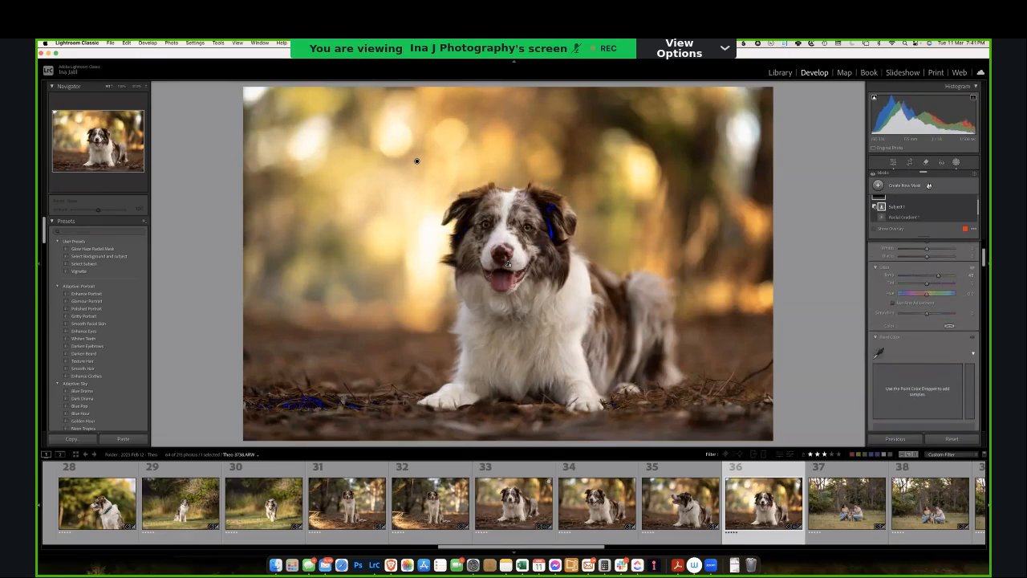
- Set up a new develop preset that includes only Mask 1, and close it without saving
{"action": "left_click", "coordinate": [145, 221]}
{"action": "left_click", "coordinate": [163, 227]}
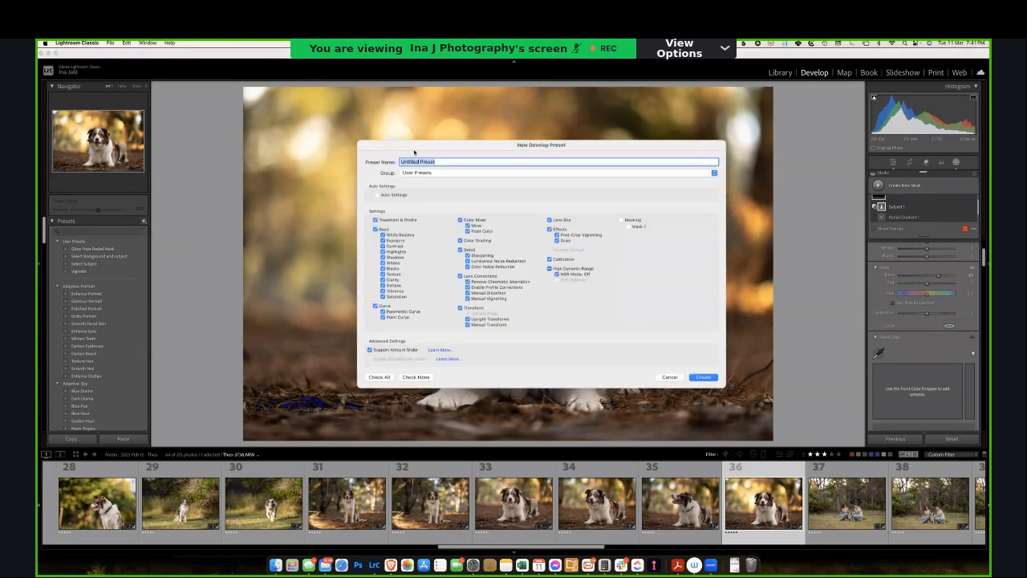
{"action": "left_click", "coordinate": [412, 376]}
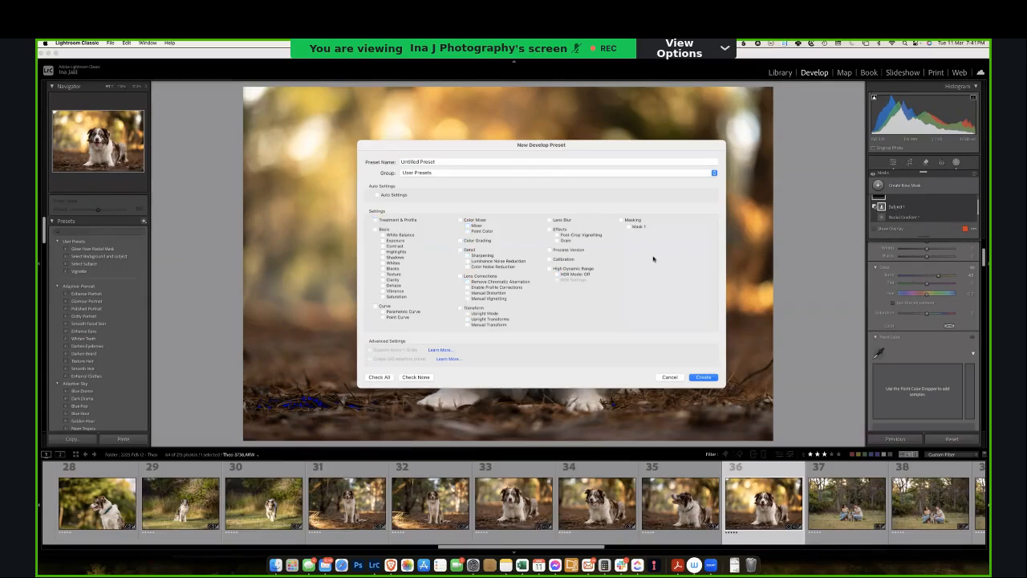
{"action": "left_click", "coordinate": [638, 229]}
{"action": "left_click", "coordinate": [692, 376]}
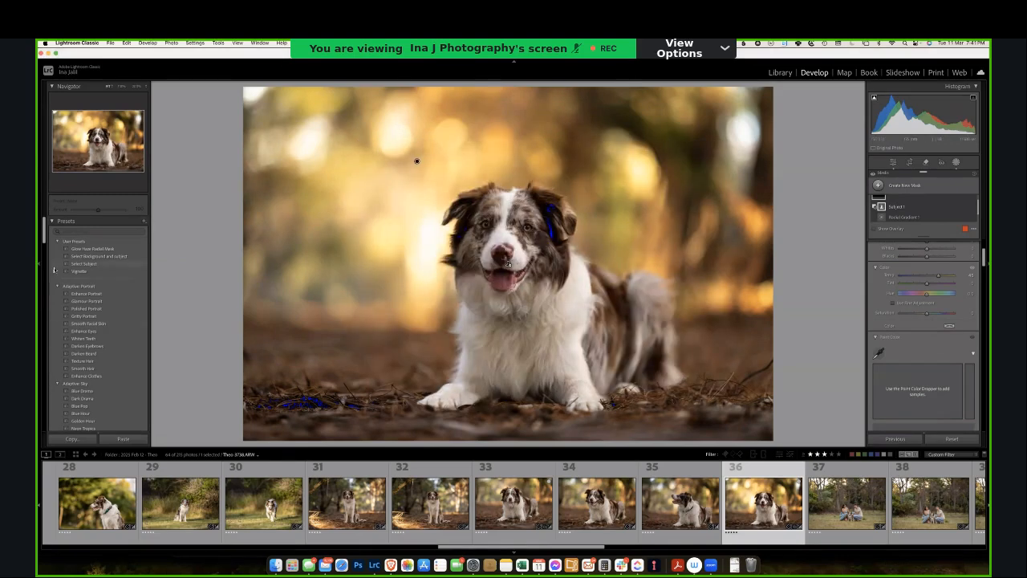
- Apply the Vignette preset and move its radial gradient down so it surrounds the dog
{"action": "left_click", "coordinate": [893, 162]}
{"action": "left_click", "coordinate": [80, 272]}
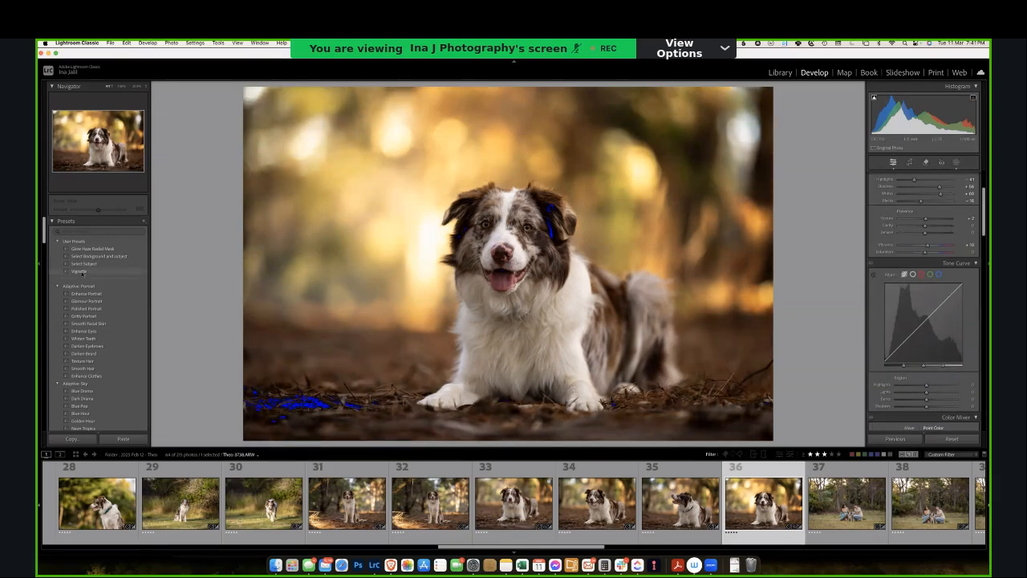
{"action": "left_click", "coordinate": [956, 162]}
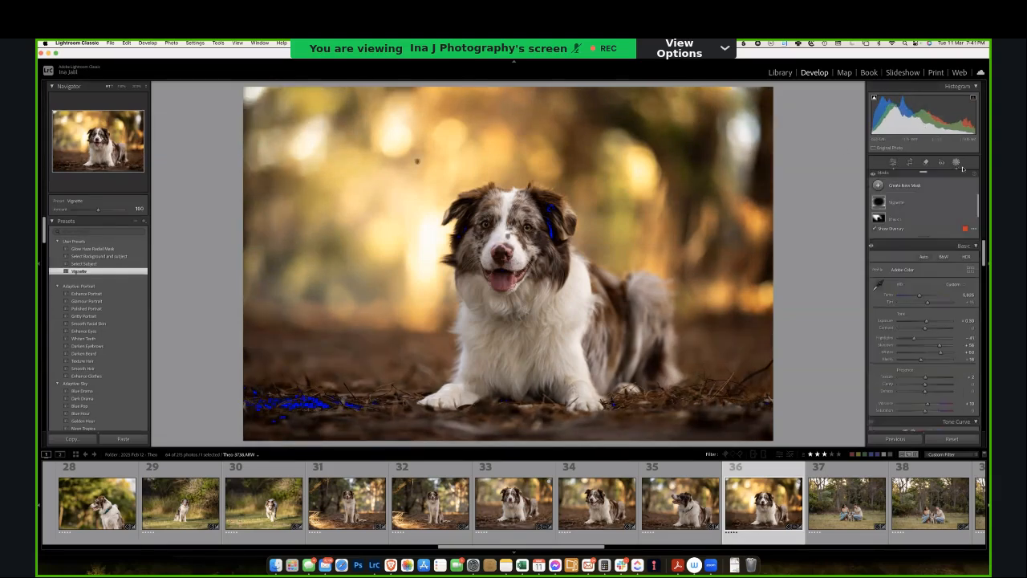
{"action": "left_click", "coordinate": [907, 203]}
{"action": "left_click_drag", "start_coordinate": [663, 249], "coordinate": [667, 280]}
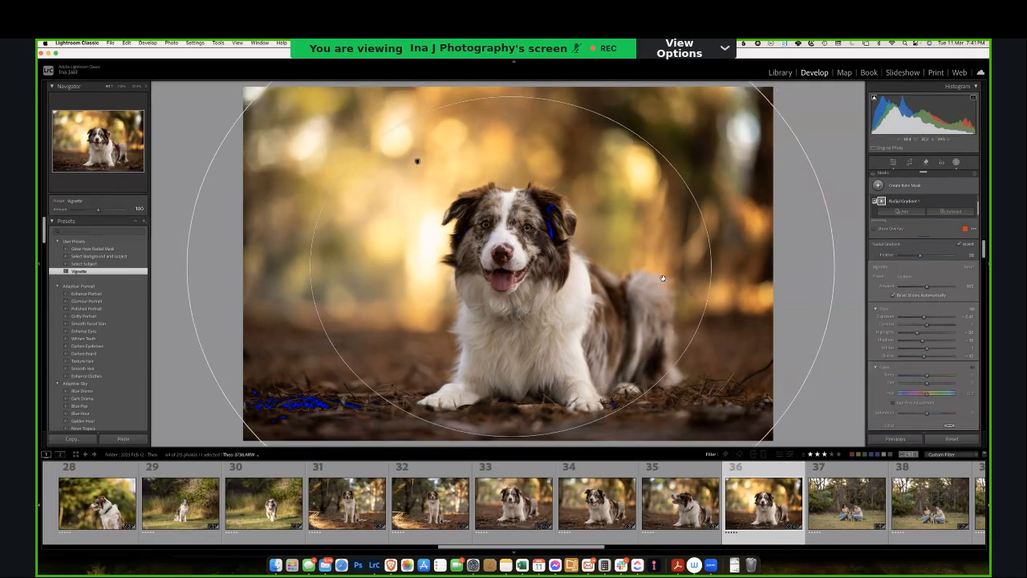
- Try darkening the photo's edges with a negative Post-Crop Vignetting amount in Effects, and undo it
{"action": "left_click", "coordinate": [893, 162]}
{"action": "scroll", "coordinate": [914, 217], "scroll_direction": "down", "scroll_amount": 15}
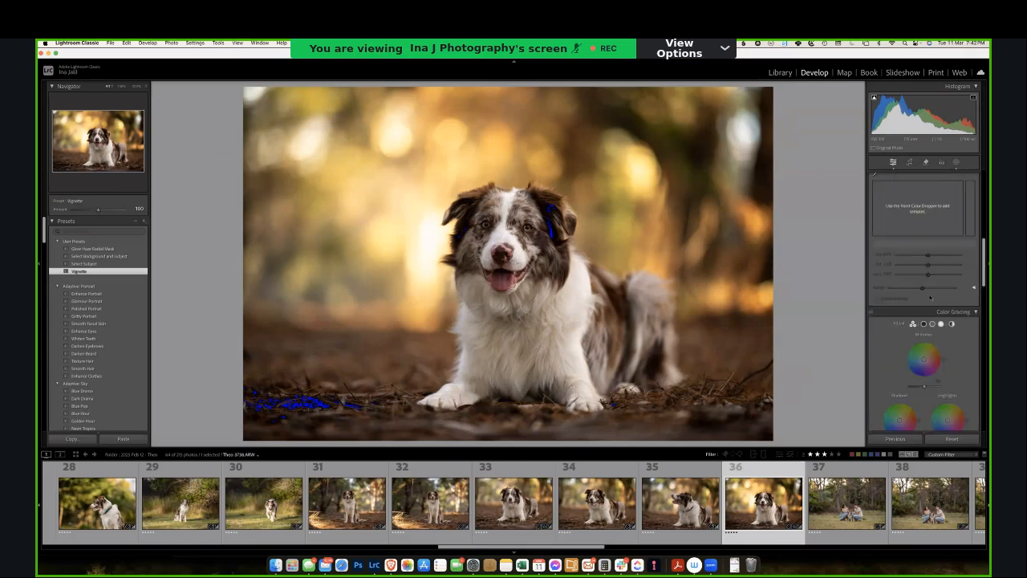
{"action": "scroll", "coordinate": [885, 390], "scroll_direction": "down", "scroll_amount": 10}
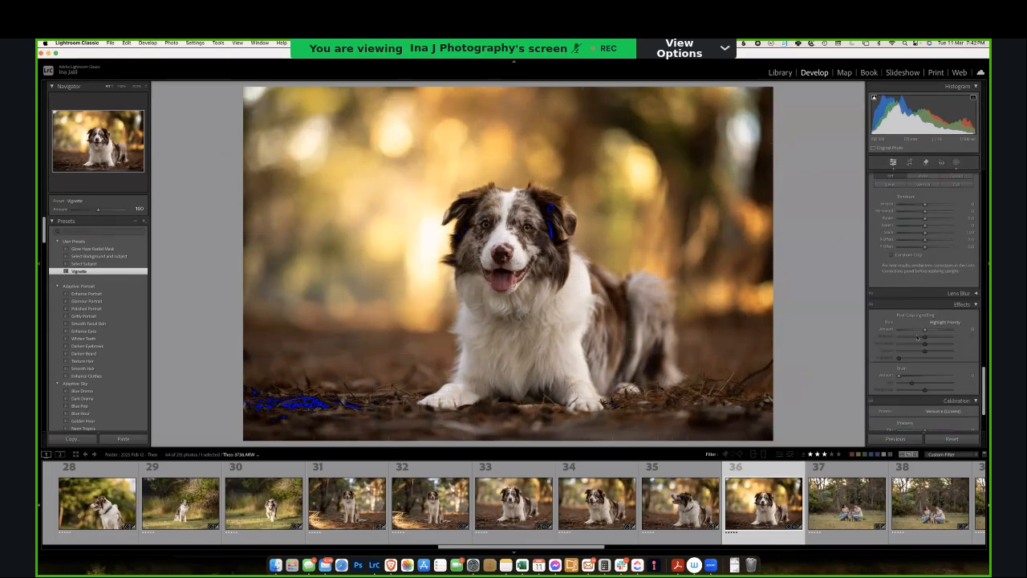
{"action": "scroll", "coordinate": [923, 329], "scroll_direction": "down", "scroll_amount": 1}
{"action": "left_click_drag", "start_coordinate": [926, 315], "coordinate": [922, 315]}
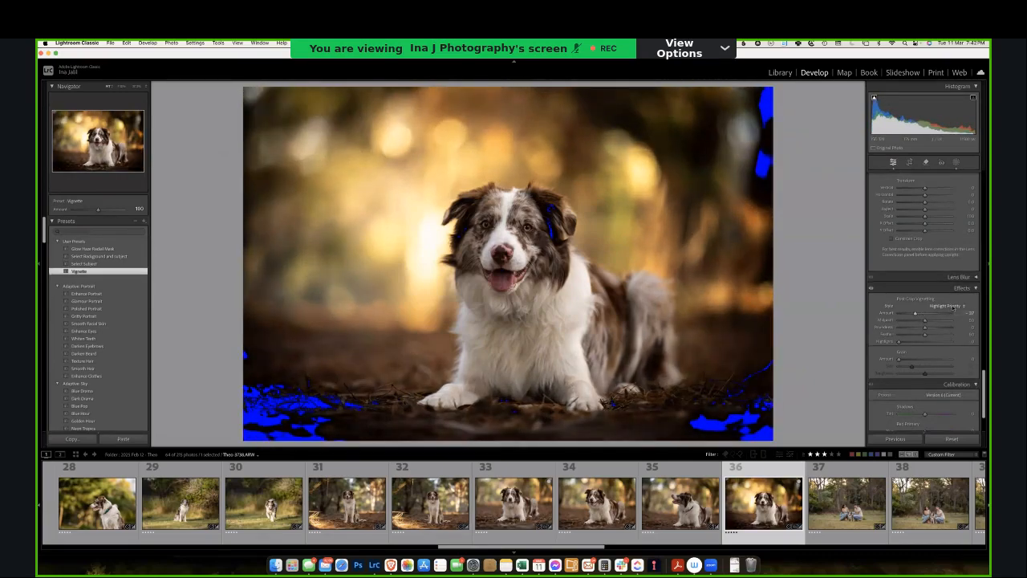
{"action": "key", "text": "super+z"}
- Soften the Vignette mask's Exposure reduction, then enlarge its radial gradient and recenter it around the dog
{"action": "left_click", "coordinate": [956, 162]}
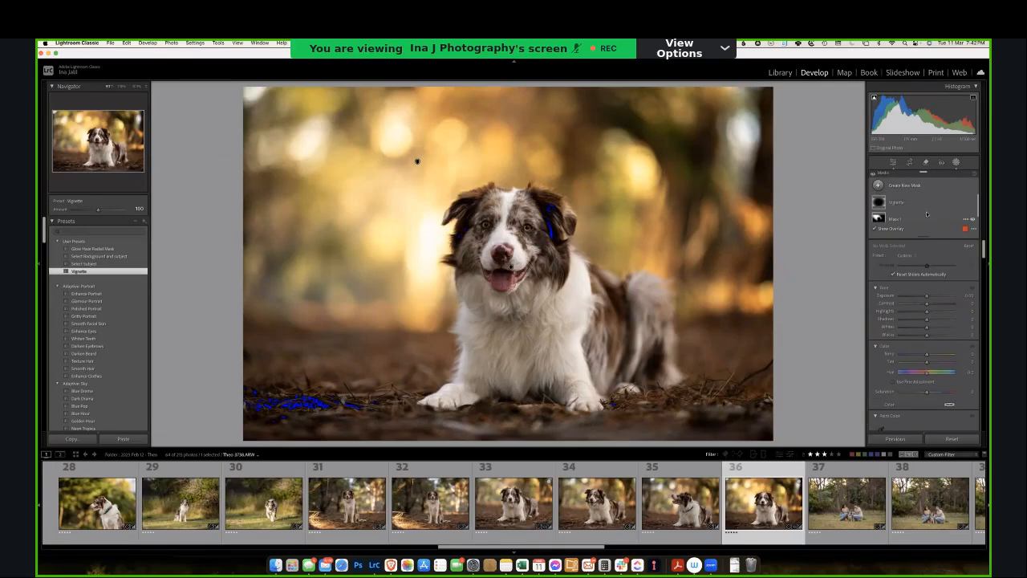
{"action": "left_click", "coordinate": [926, 205]}
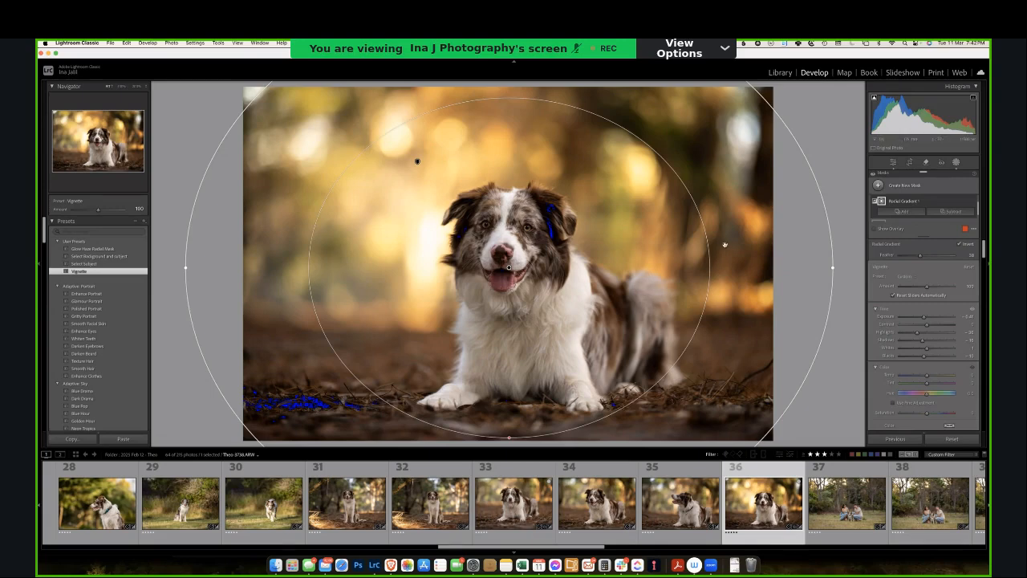
{"action": "left_click", "coordinate": [923, 319]}
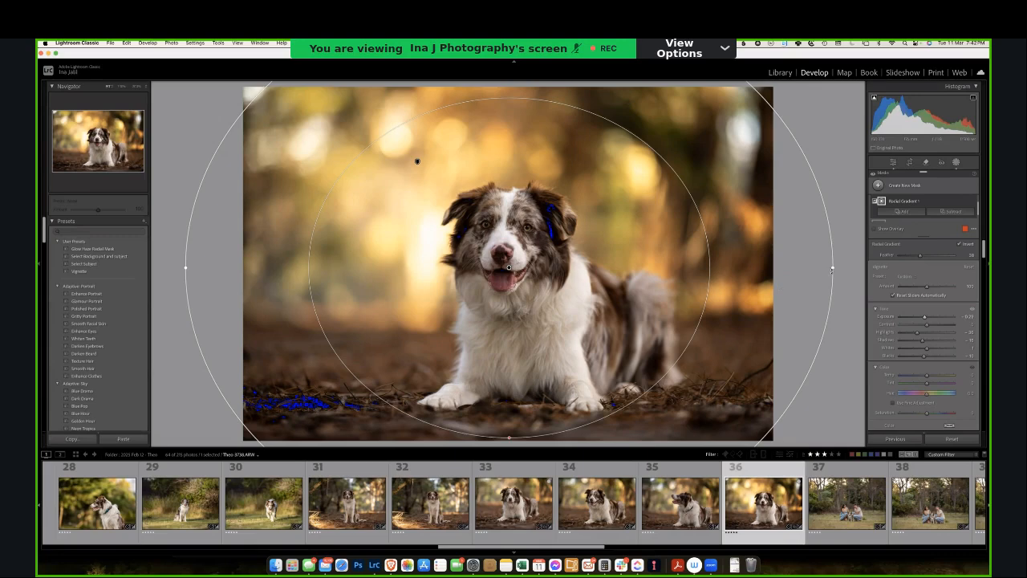
{"action": "left_click_drag", "start_coordinate": [832, 268], "coordinate": [844, 214]}
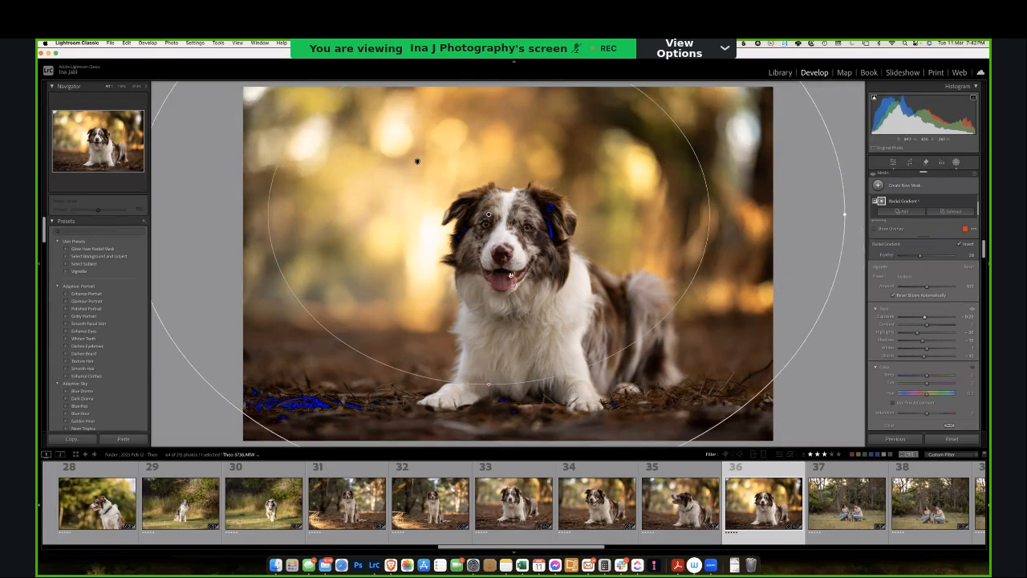
{"action": "left_click_drag", "start_coordinate": [776, 396], "coordinate": [759, 420]}
{"action": "left_click_drag", "start_coordinate": [572, 311], "coordinate": [596, 361]}
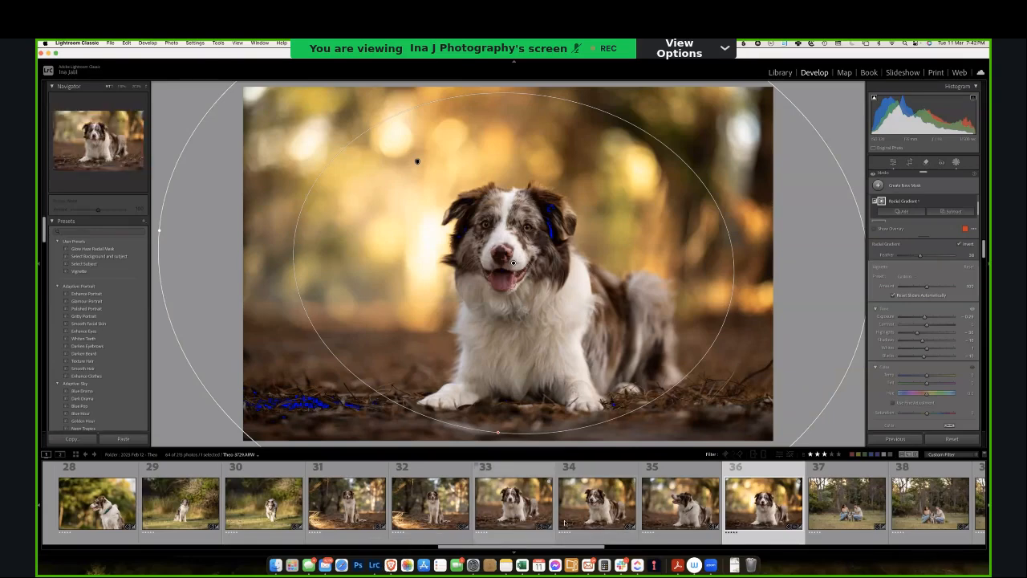
{"action": "scroll", "coordinate": [565, 523], "scroll_direction": "down", "scroll_amount": 2}
{"action": "scroll", "coordinate": [917, 325], "scroll_direction": "down", "scroll_amount": 4}
{"action": "scroll", "coordinate": [928, 314], "scroll_direction": "down", "scroll_amount": 1}
{"action": "scroll", "coordinate": [923, 348], "scroll_direction": "up", "scroll_amount": 4}
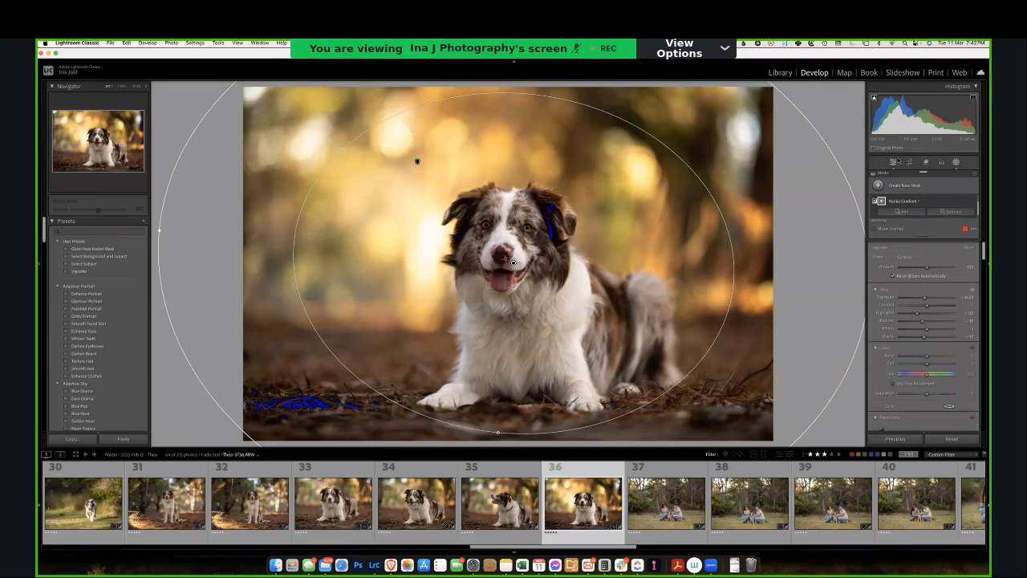
{"action": "left_click", "coordinate": [893, 163]}
{"action": "scroll", "coordinate": [920, 232], "scroll_direction": "down", "scroll_amount": 1}
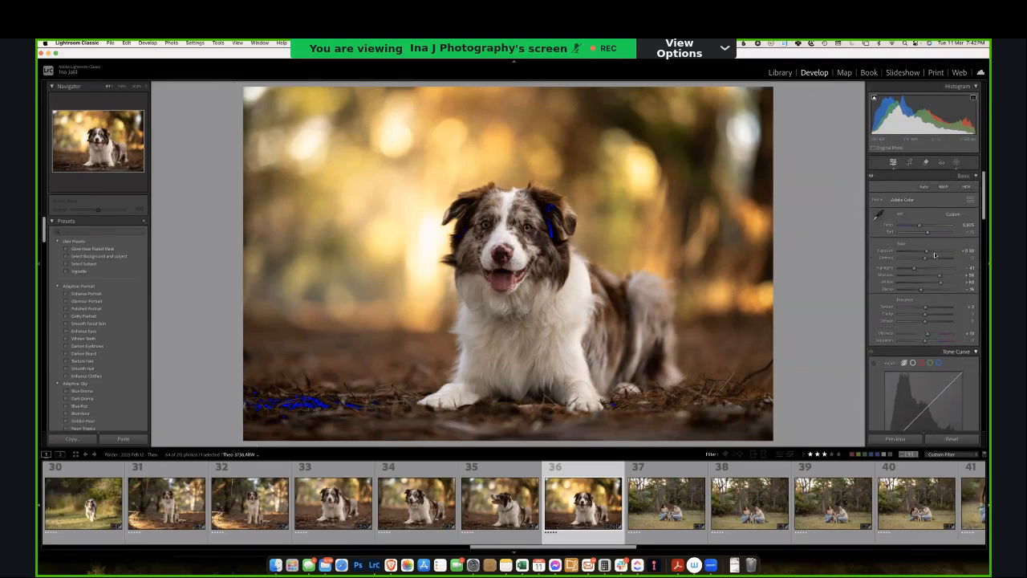
{"action": "scroll", "coordinate": [923, 305], "scroll_direction": "down", "scroll_amount": 5}
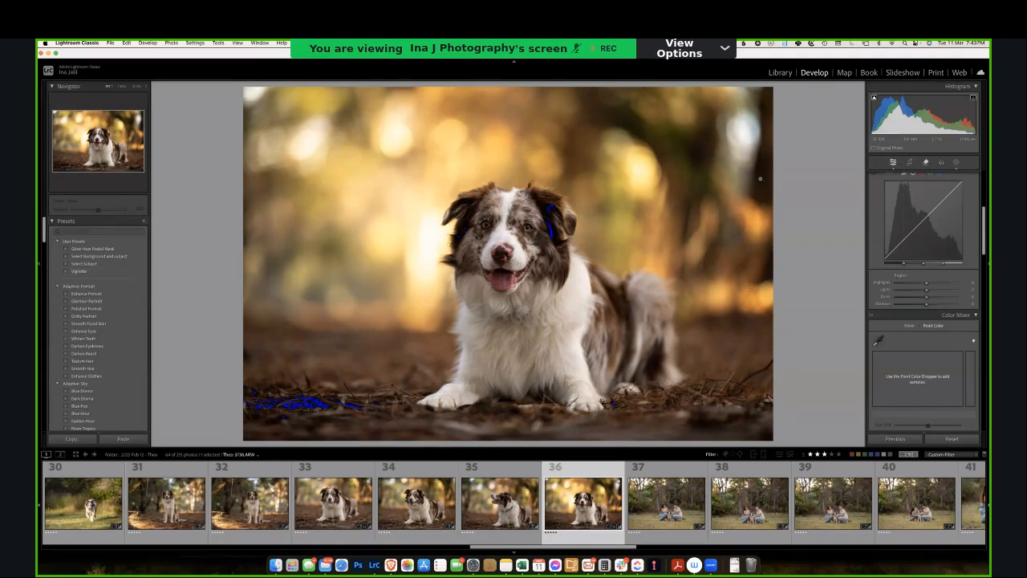
- Create a new mask that selects the background behind the dog
{"action": "left_click", "coordinate": [955, 162]}
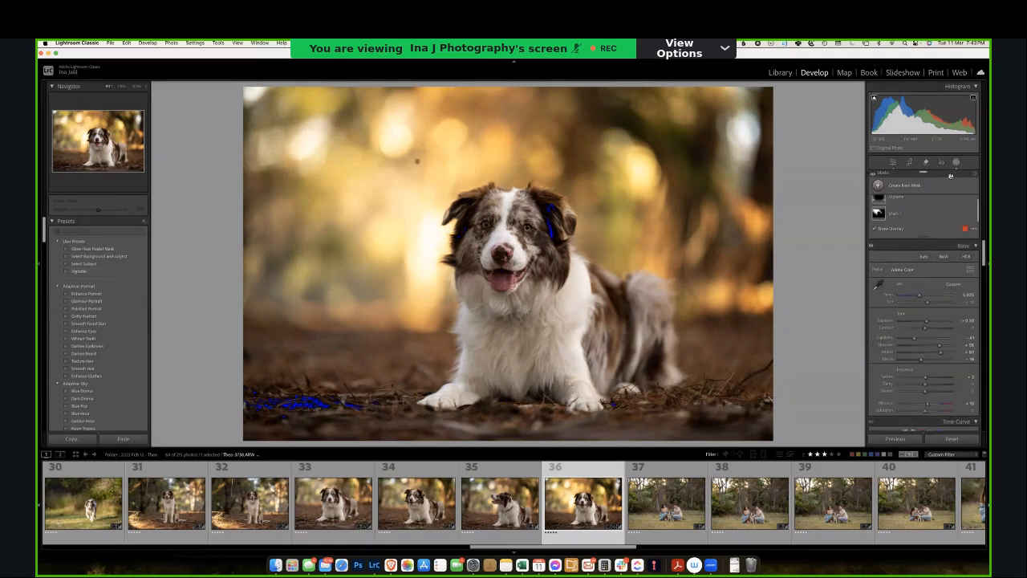
{"action": "left_click", "coordinate": [911, 209]}
{"action": "scroll", "coordinate": [950, 383], "scroll_direction": "down", "scroll_amount": 2}
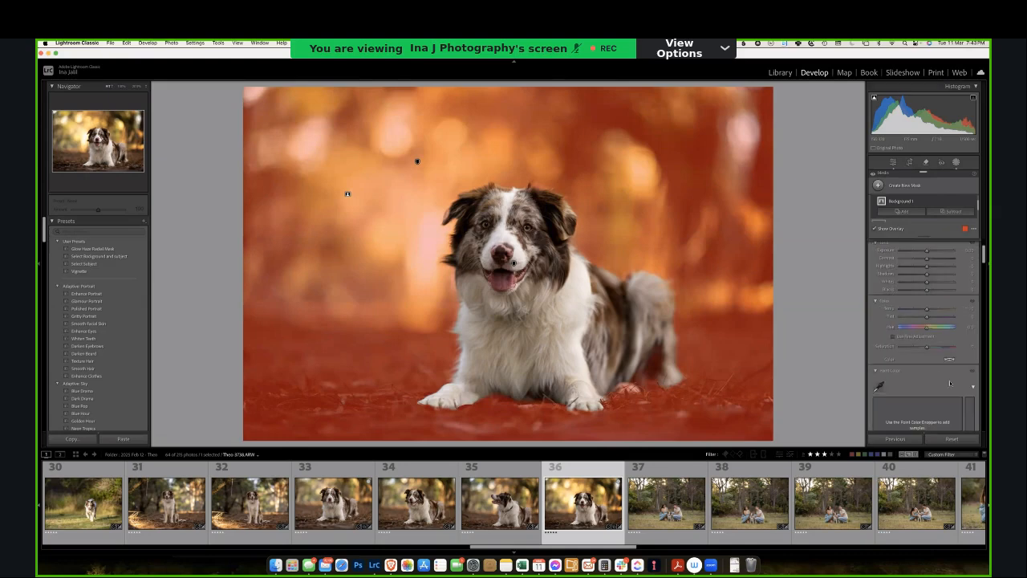
- Sample the golden background with Point Color in the background mask, shift its hue toward orange, and lower its saturation and luminance
{"action": "scroll", "coordinate": [950, 383], "scroll_direction": "down", "scroll_amount": 1}
{"action": "left_click", "coordinate": [879, 369]}
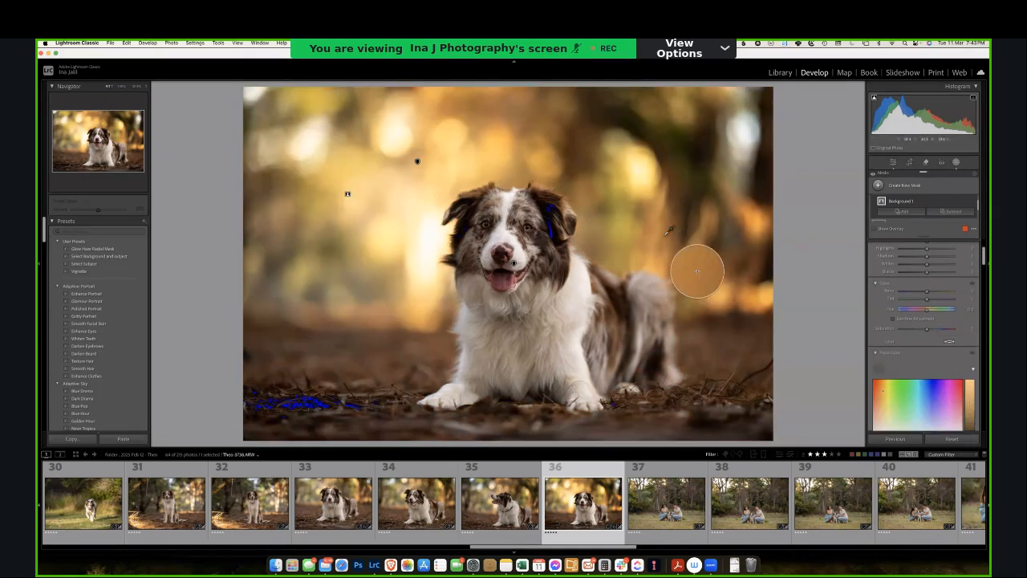
{"action": "left_click", "coordinate": [626, 224]}
{"action": "scroll", "coordinate": [895, 329], "scroll_direction": "down", "scroll_amount": 1}
{"action": "left_click_drag", "start_coordinate": [895, 328], "coordinate": [892, 322]}
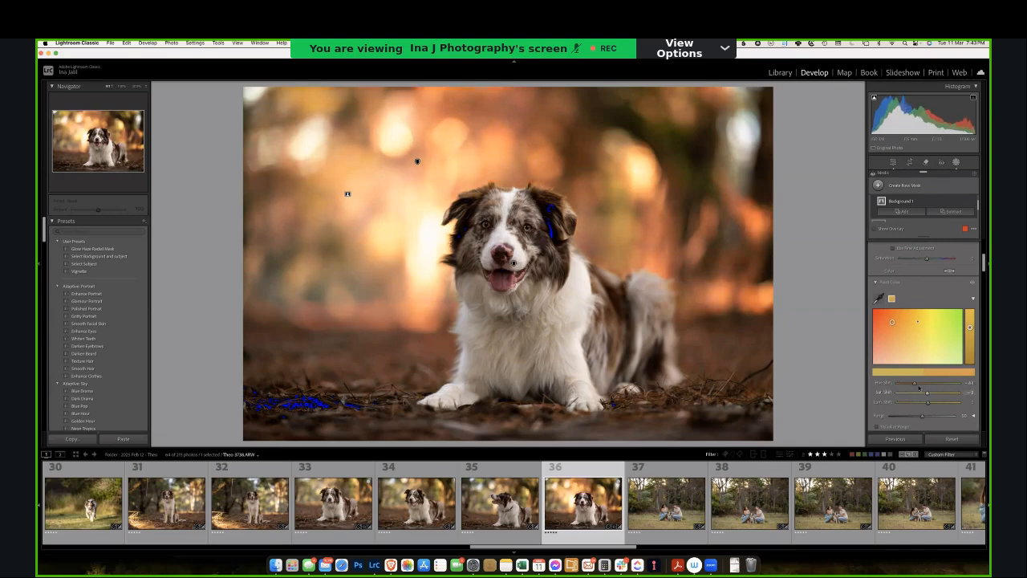
{"action": "left_click_drag", "start_coordinate": [914, 384], "coordinate": [921, 396]}
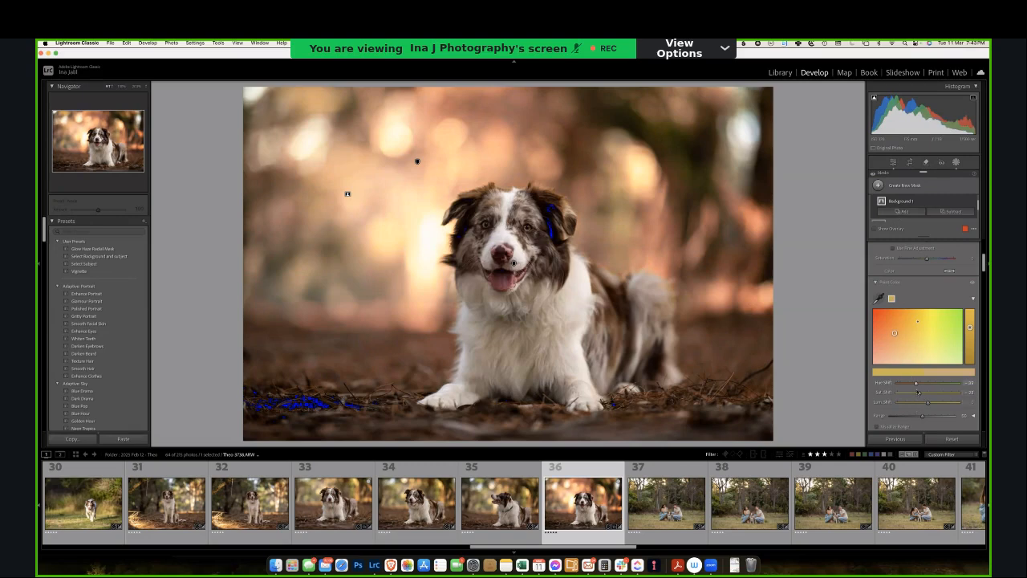
{"action": "left_click_drag", "start_coordinate": [928, 401], "coordinate": [920, 402]}
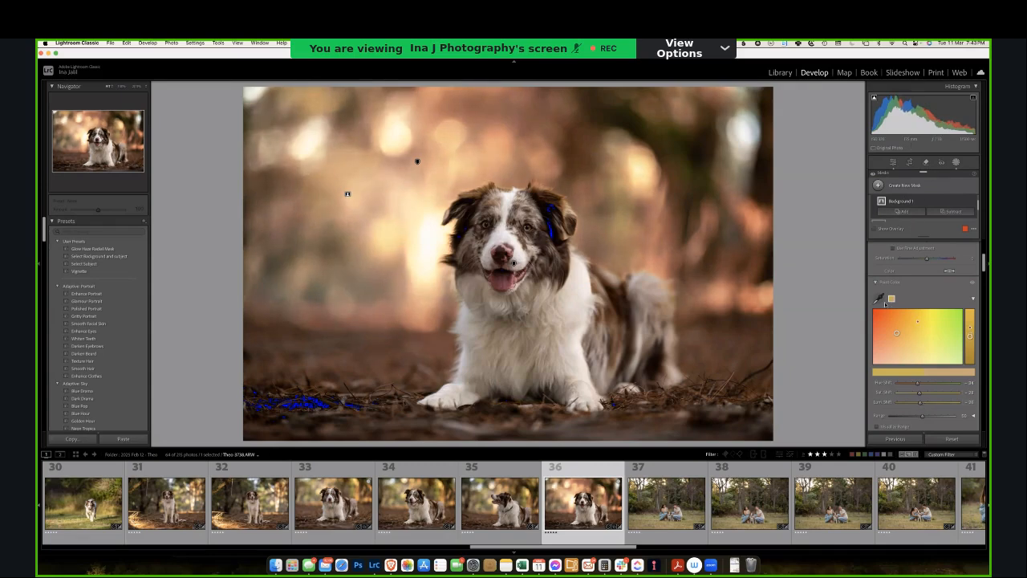
- Sample the background tone beside the dog's back as a second point color, shift its hue toward yellow, and reduce its saturation
{"action": "left_click", "coordinate": [731, 279]}
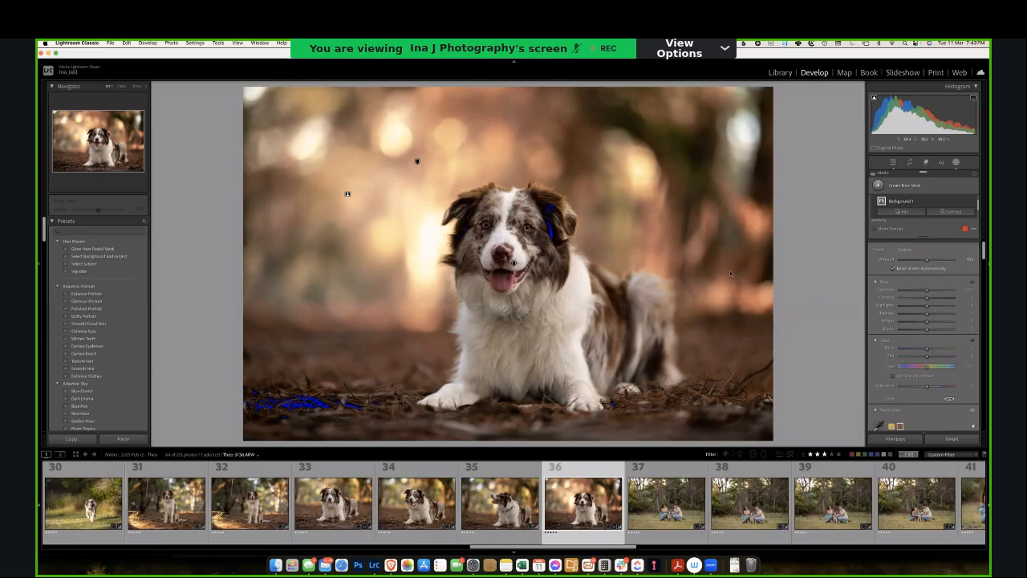
{"action": "scroll", "coordinate": [937, 340], "scroll_direction": "down", "scroll_amount": 2}
{"action": "left_click_drag", "start_coordinate": [917, 331], "coordinate": [925, 322]}
{"action": "left_click_drag", "start_coordinate": [932, 389], "coordinate": [923, 390]}
- Sample a third, peach point color near the photo's right edge and shift its hue toward yellow
{"action": "left_click", "coordinate": [880, 293]}
{"action": "left_click", "coordinate": [775, 300]}
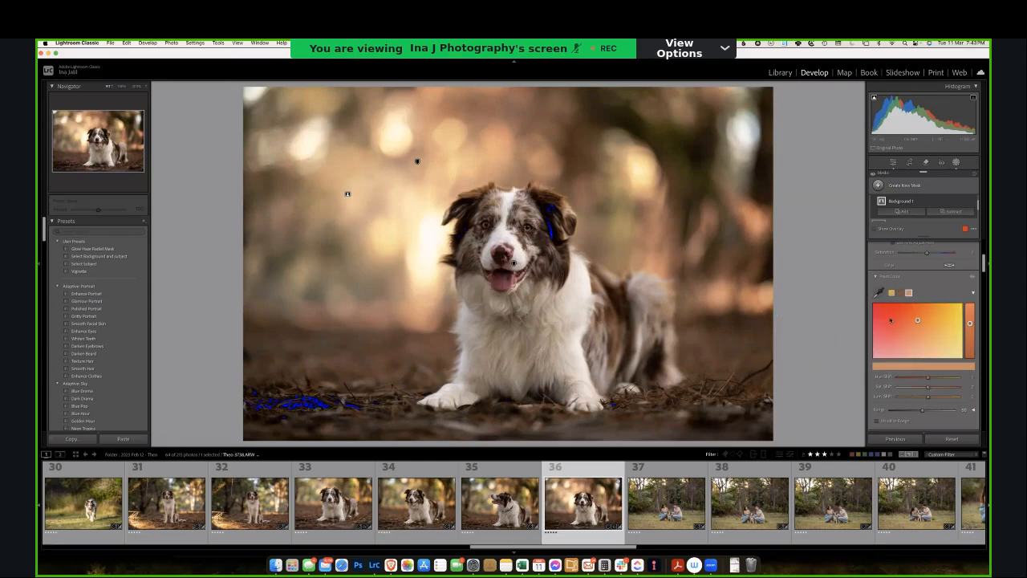
{"action": "left_click_drag", "start_coordinate": [915, 319], "coordinate": [924, 322]}
- Create a new mask that selects the dog as subject, and hide the red mask overlay
{"action": "left_click", "coordinate": [915, 186]}
{"action": "left_click", "coordinate": [913, 202]}
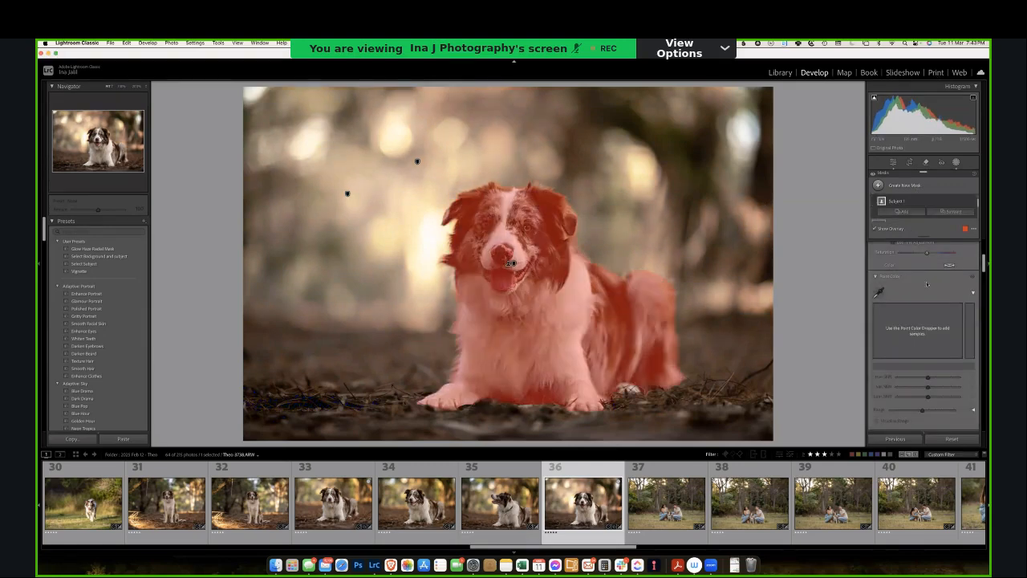
{"action": "scroll", "coordinate": [937, 298], "scroll_direction": "up", "scroll_amount": 5}
{"action": "key", "text": "o"}
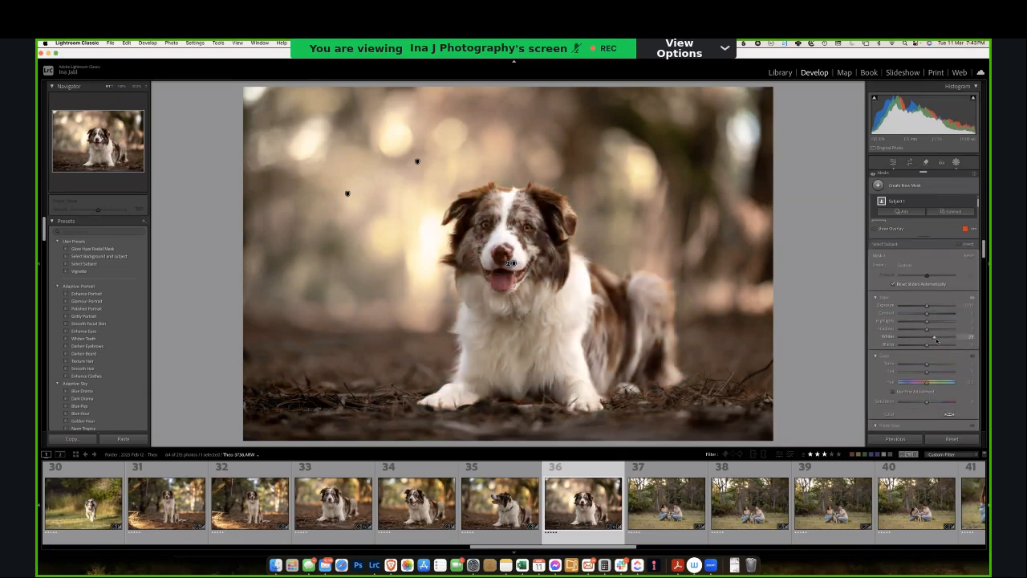
- Raise Whites slightly on the dog mask, turn clipping indicators on, and try a lower Exposure before undoing it
{"action": "left_click_drag", "start_coordinate": [933, 337], "coordinate": [931, 339]}
{"action": "key", "text": "j"}
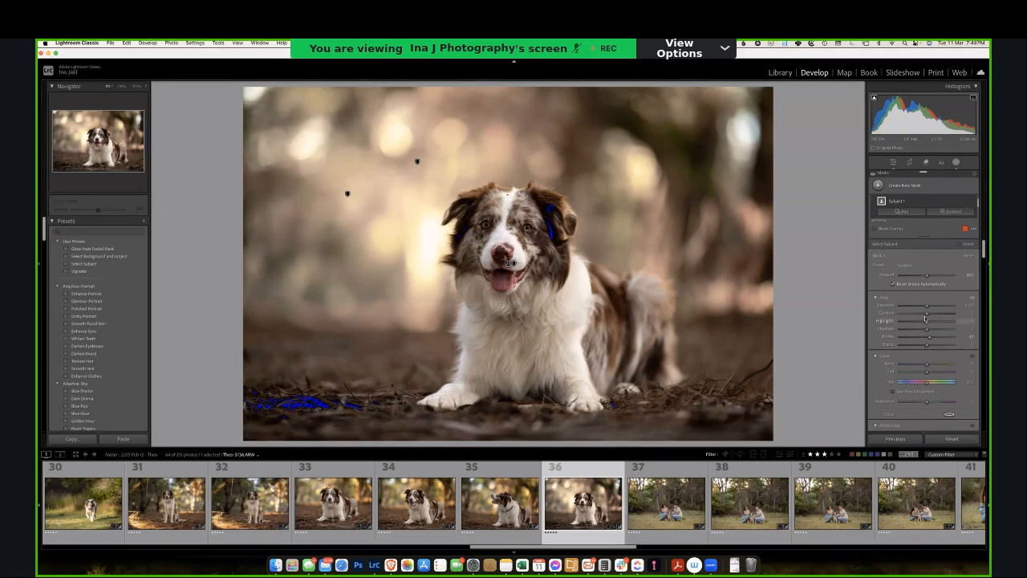
{"action": "left_click_drag", "start_coordinate": [927, 307], "coordinate": [925, 308]}
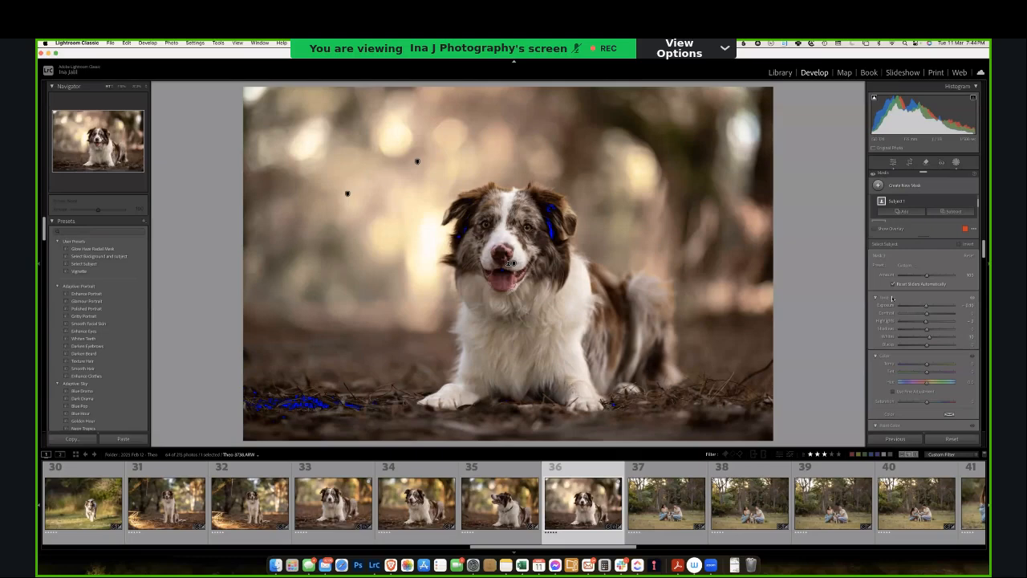
{"action": "key", "text": "super+z"}
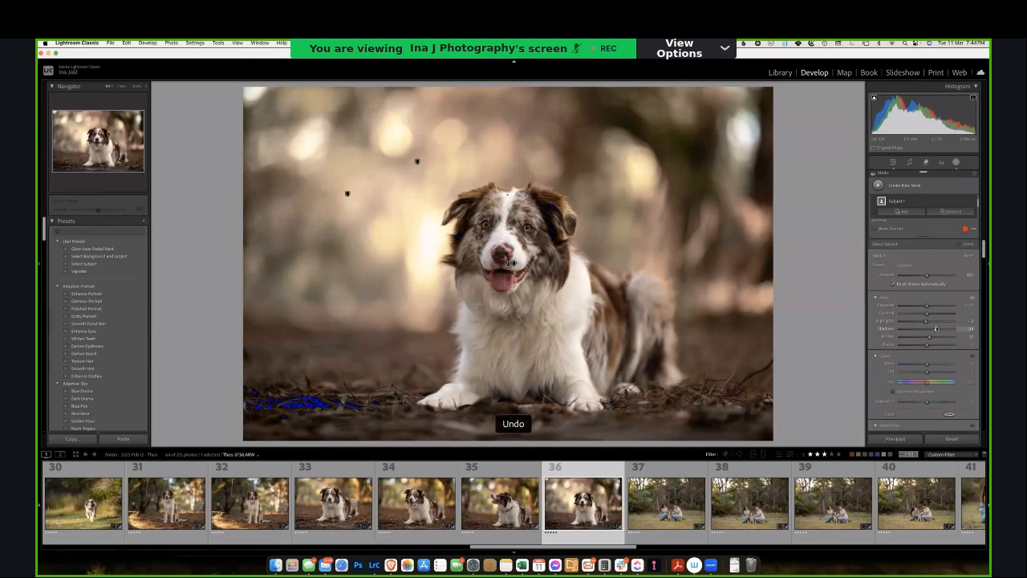
- Create a new brush mask on the lying dog photo and paint over both of the dog's eyes
{"action": "scroll", "coordinate": [931, 329], "scroll_direction": "down", "scroll_amount": 3}
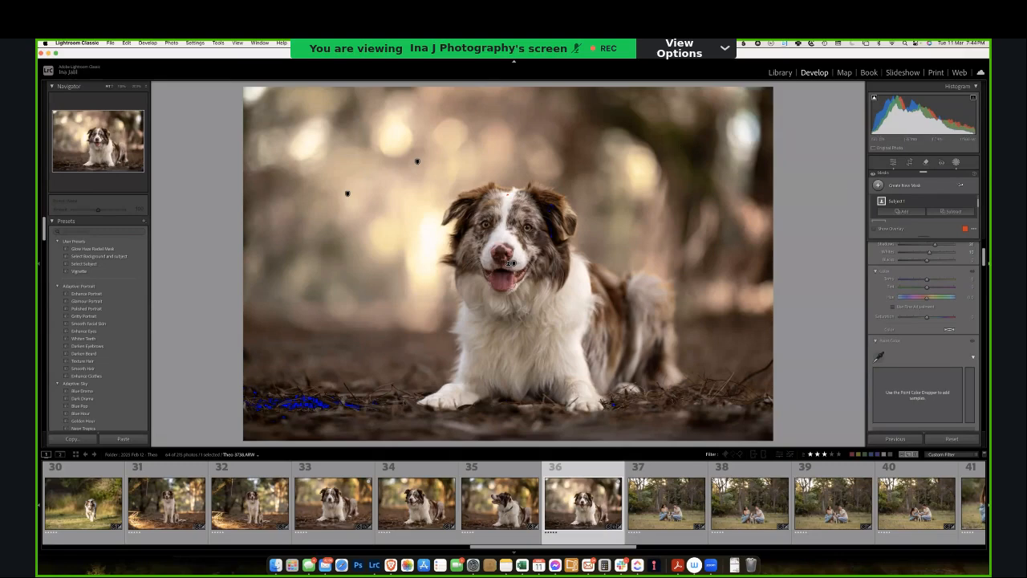
{"action": "left_click", "coordinate": [933, 162]}
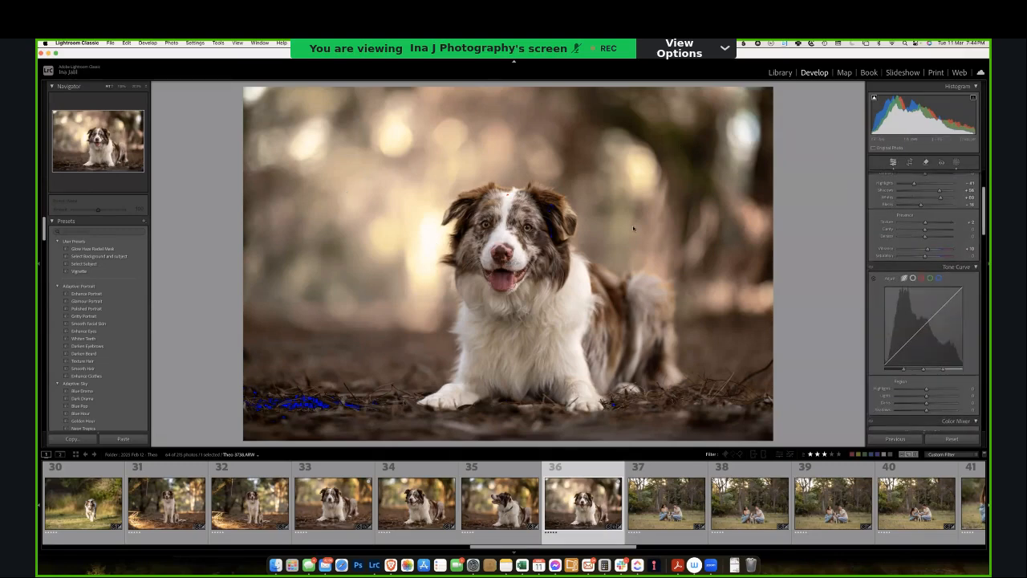
{"action": "scroll", "coordinate": [950, 194], "scroll_direction": "up", "scroll_amount": 2}
{"action": "left_click", "coordinate": [956, 162]}
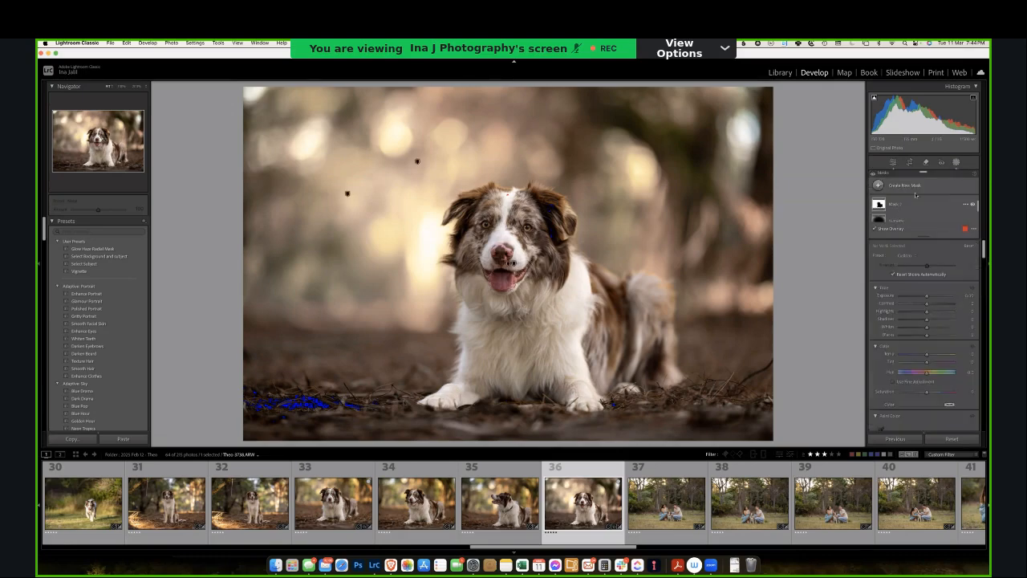
{"action": "key", "text": "k"}
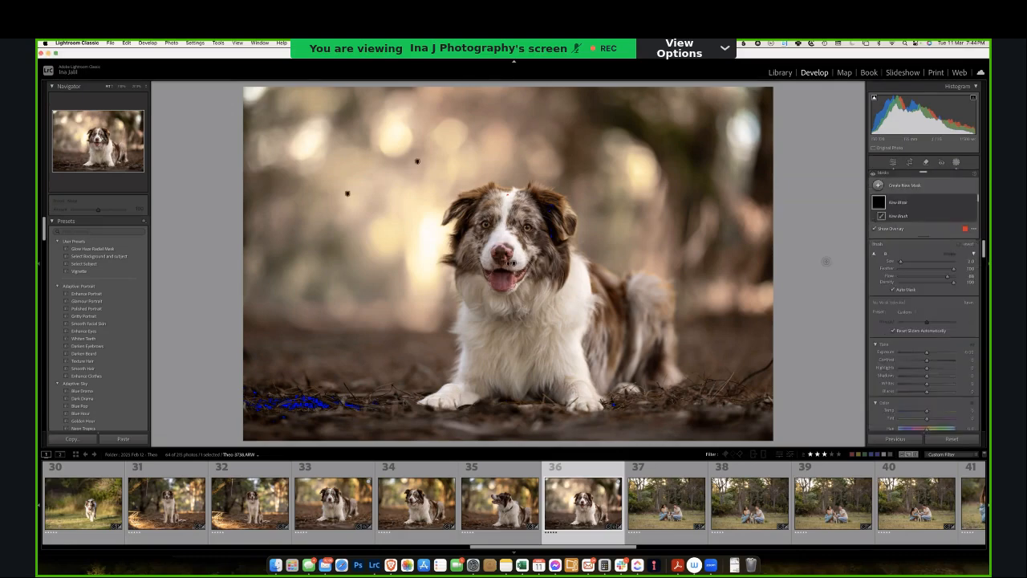
{"action": "key", "text": "z"}
{"action": "left_click_drag", "start_coordinate": [573, 398], "coordinate": [530, 78]}
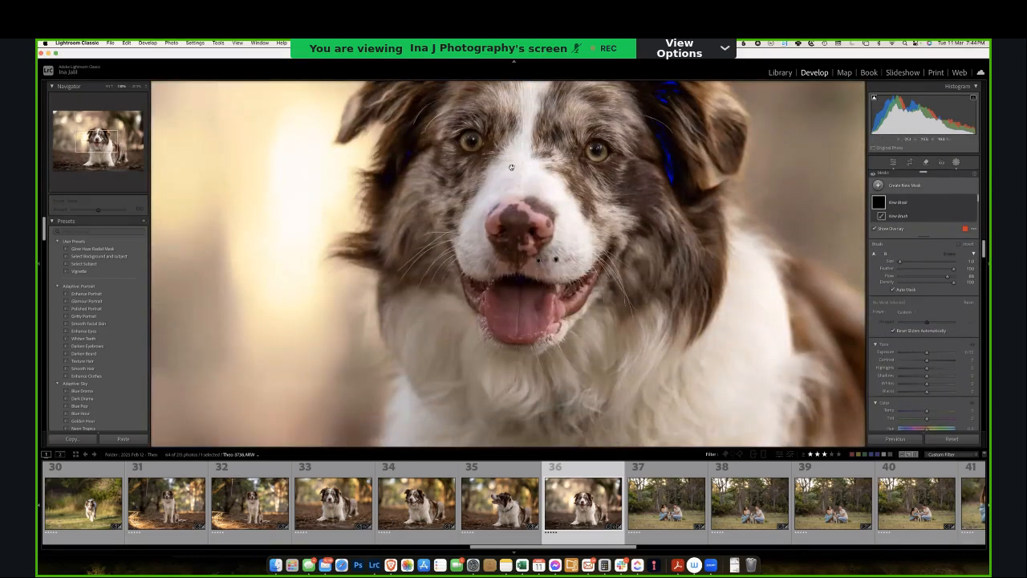
{"action": "left_click", "coordinate": [471, 141]}
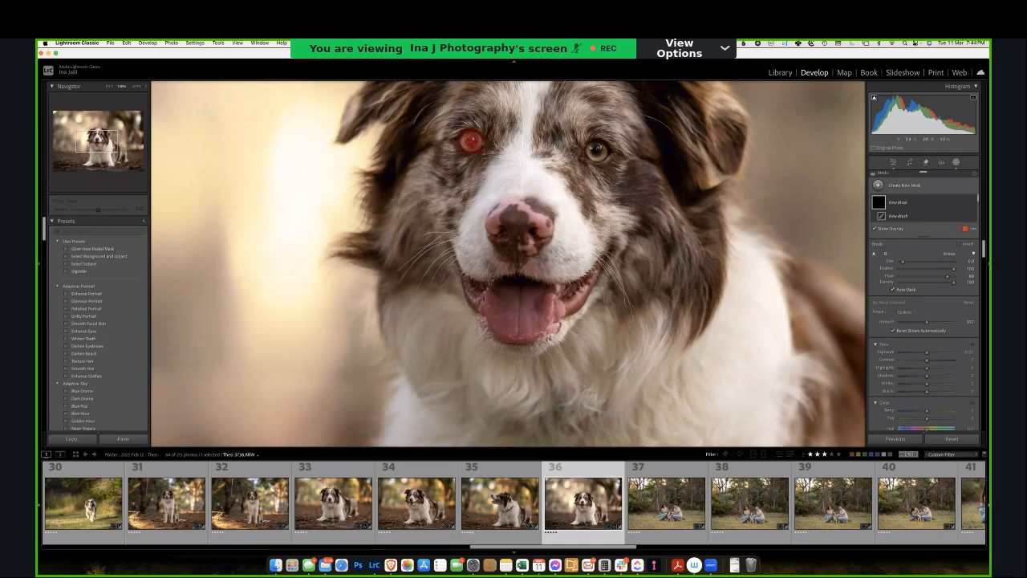
{"action": "left_click", "coordinate": [597, 147]}
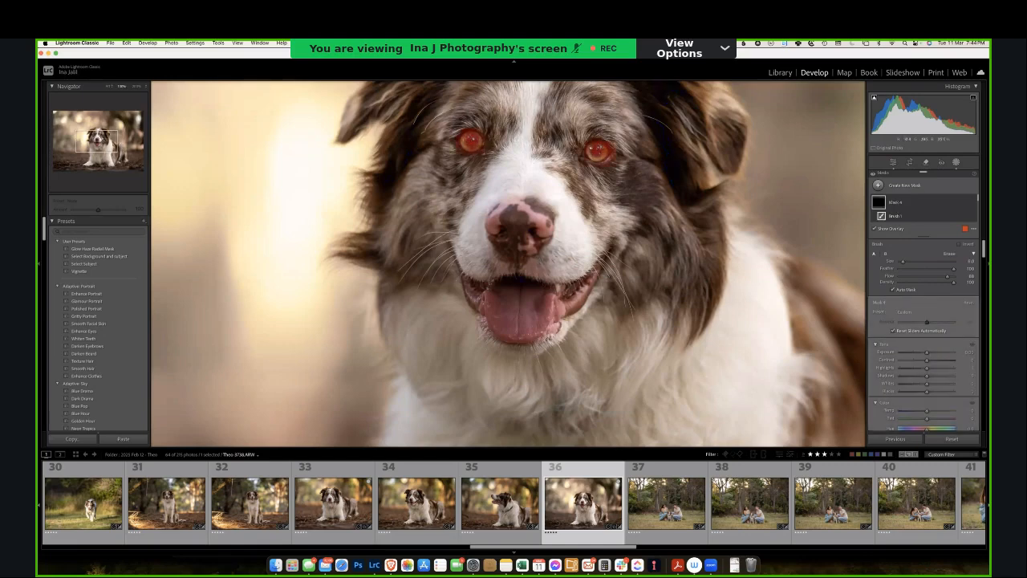
- Increase Sharpness, Temp, Whites and Saturation on the eye mask
{"action": "scroll", "coordinate": [943, 380], "scroll_direction": "down", "scroll_amount": 6}
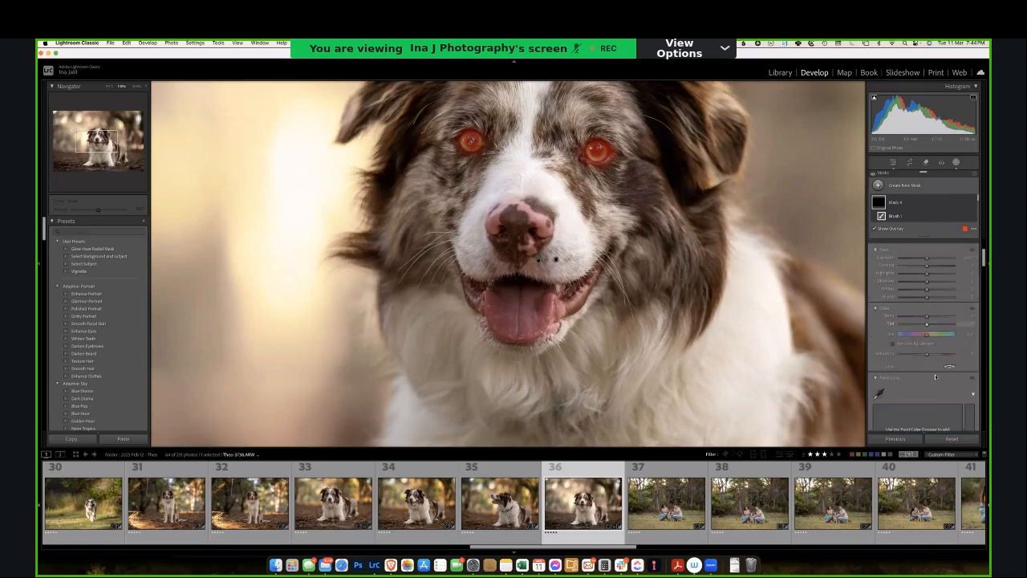
{"action": "scroll", "coordinate": [943, 380], "scroll_direction": "down", "scroll_amount": 5}
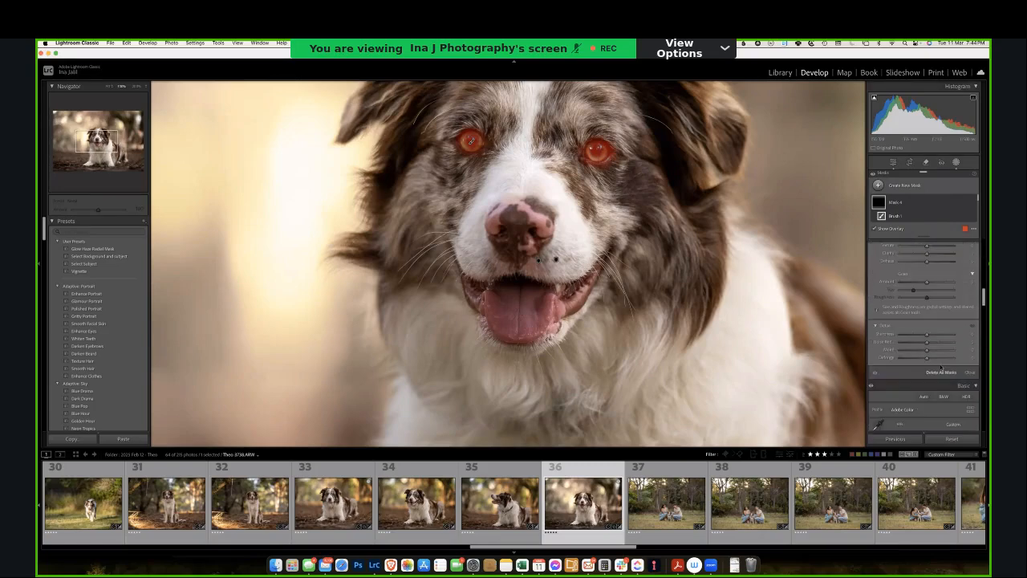
{"action": "left_click_drag", "start_coordinate": [925, 335], "coordinate": [926, 335]}
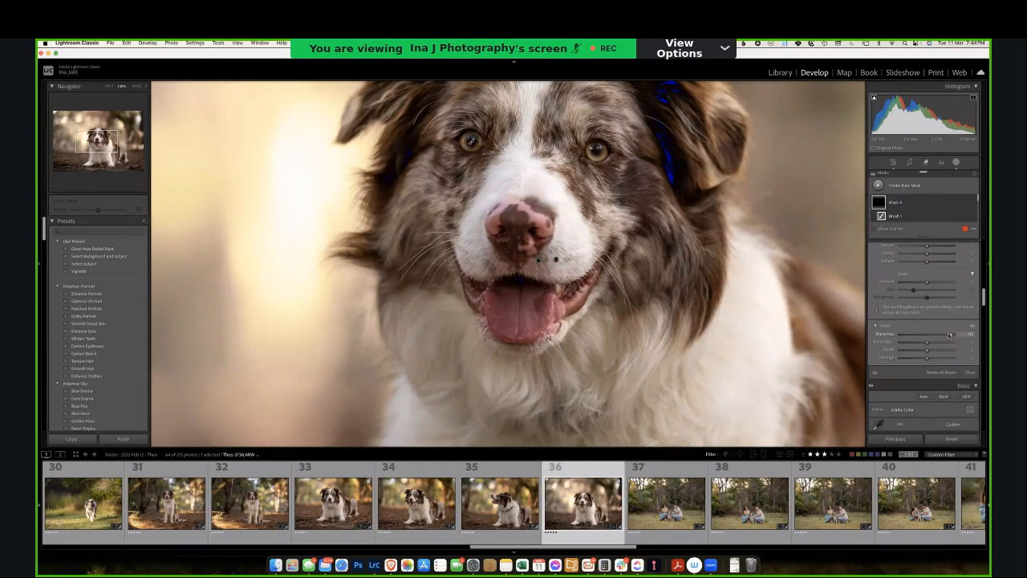
{"action": "scroll", "coordinate": [935, 329], "scroll_direction": "up", "scroll_amount": 5}
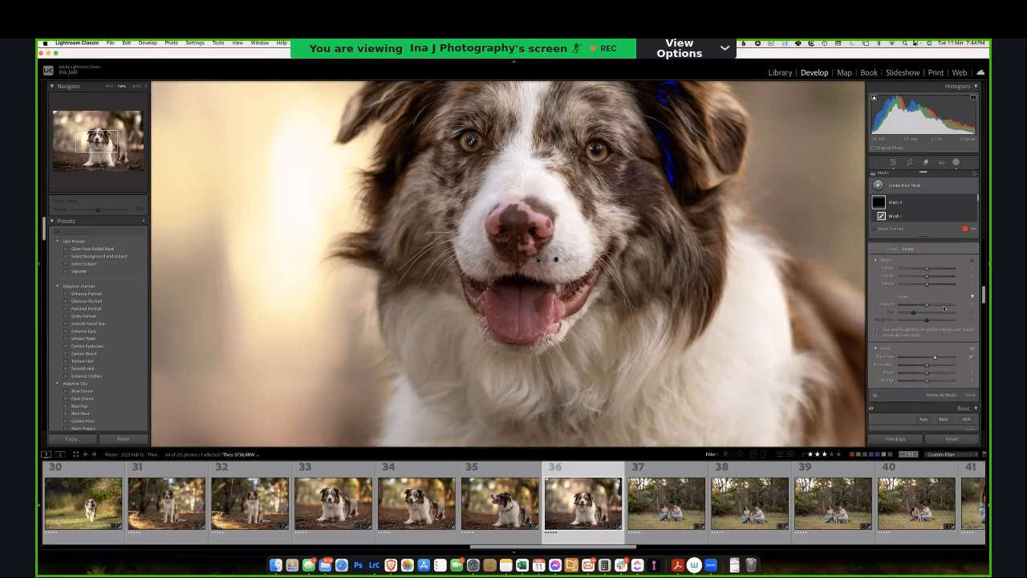
{"action": "left_click_drag", "start_coordinate": [927, 311], "coordinate": [930, 312]}
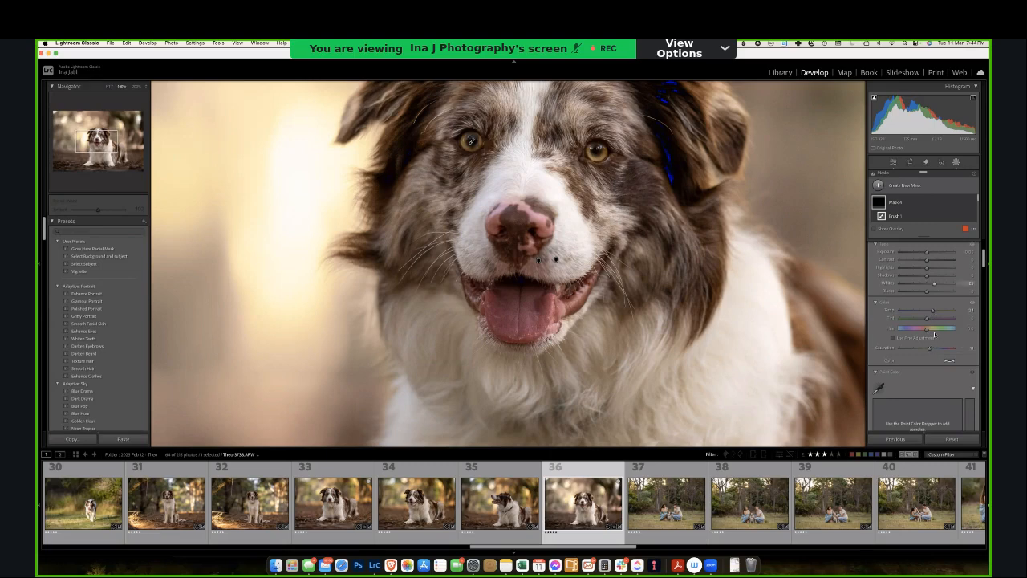
- Compare the dog's eyes with the eye mask switched off and on, and return to the full-photo view
{"action": "left_click", "coordinate": [972, 202]}
{"action": "left_click", "coordinate": [973, 202]}
{"action": "left_click", "coordinate": [972, 203]}
{"action": "left_click", "coordinate": [972, 202]}
{"action": "key", "text": "z"}
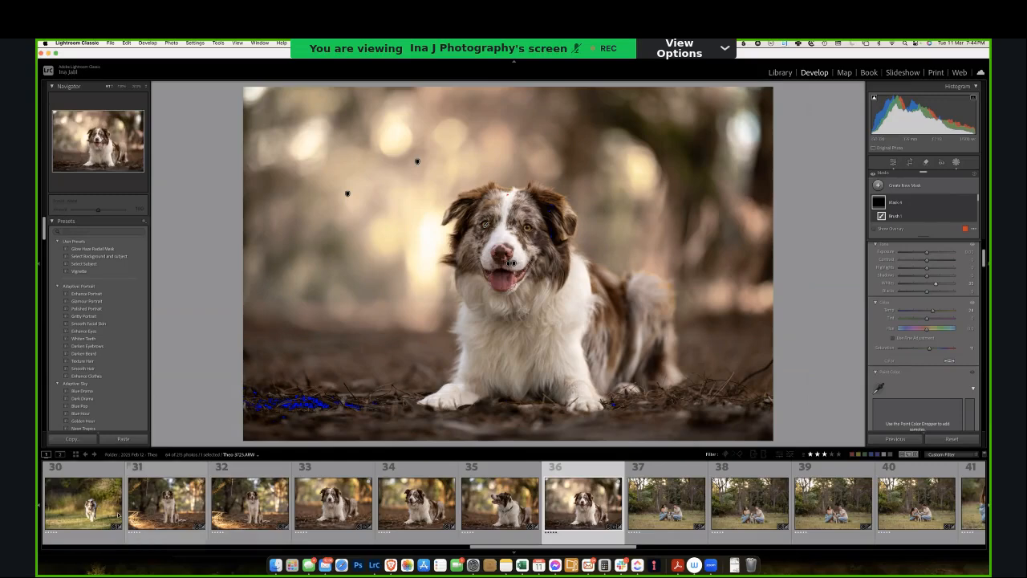
- Review the sitting, running and lying photos of the brown-and-white dog in the current shoot
{"action": "scroll", "coordinate": [122, 515], "scroll_direction": "left", "scroll_amount": 2}
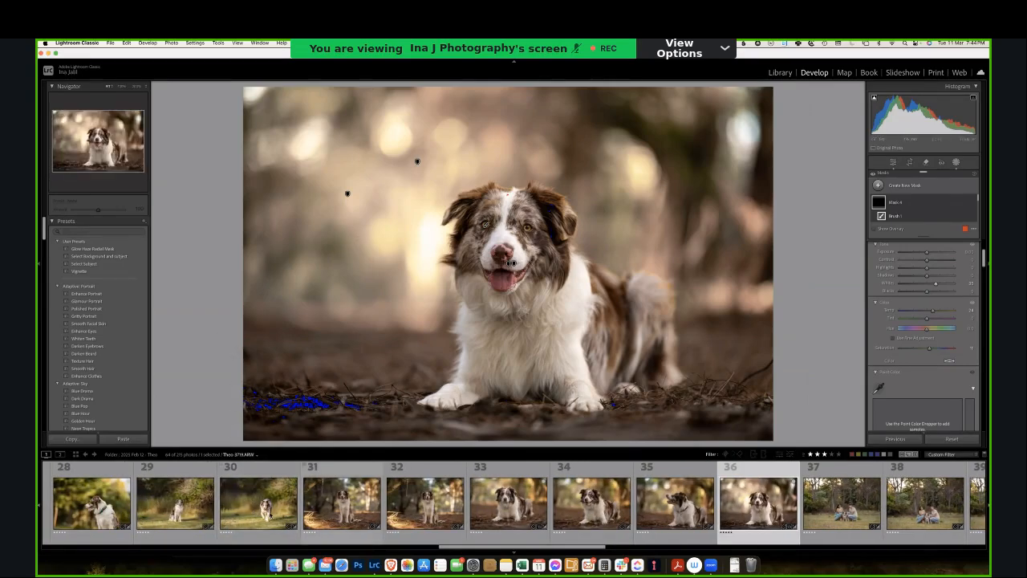
{"action": "left_click", "coordinate": [199, 512]}
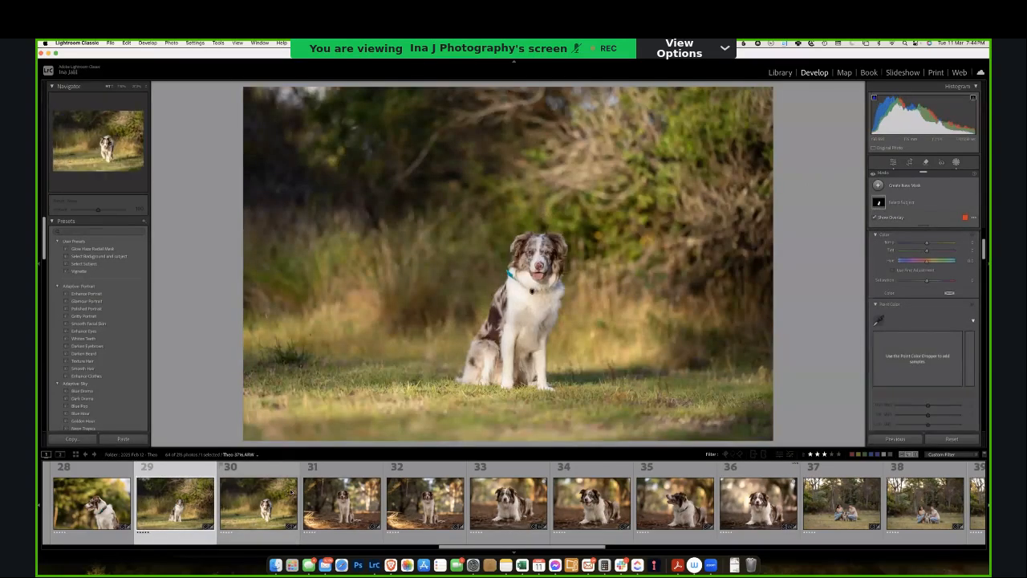
{"action": "left_click", "coordinate": [288, 495]}
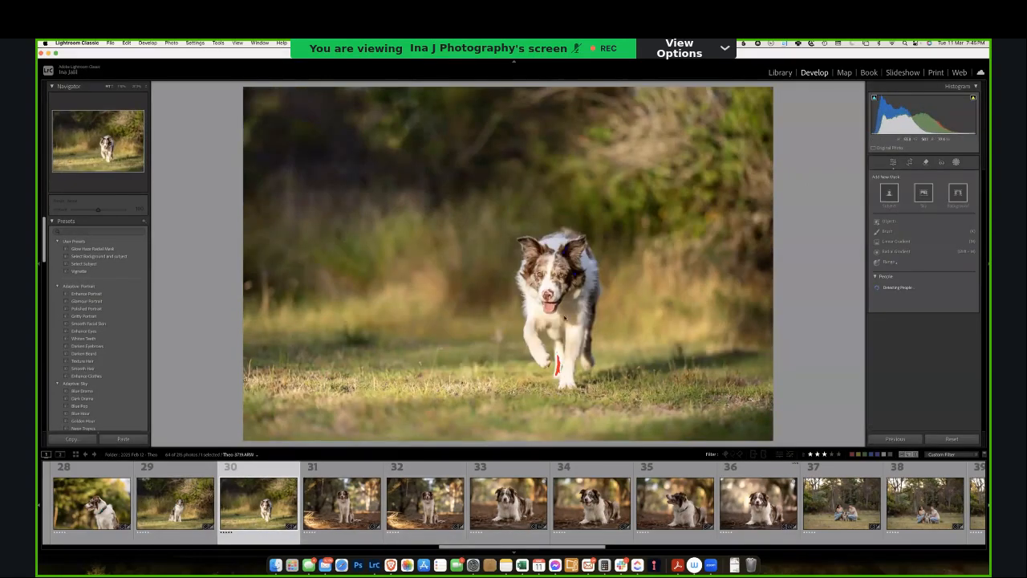
{"action": "left_click", "coordinate": [509, 503]}
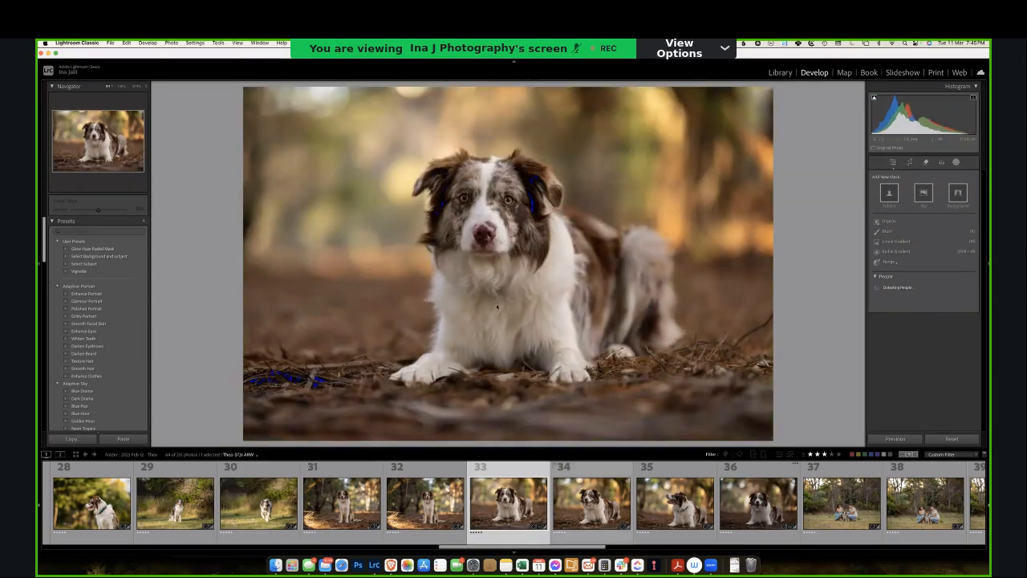
- Switch to the Library loupe view and open the 2025 Jan 29 photo folder
{"action": "key", "text": "e"}
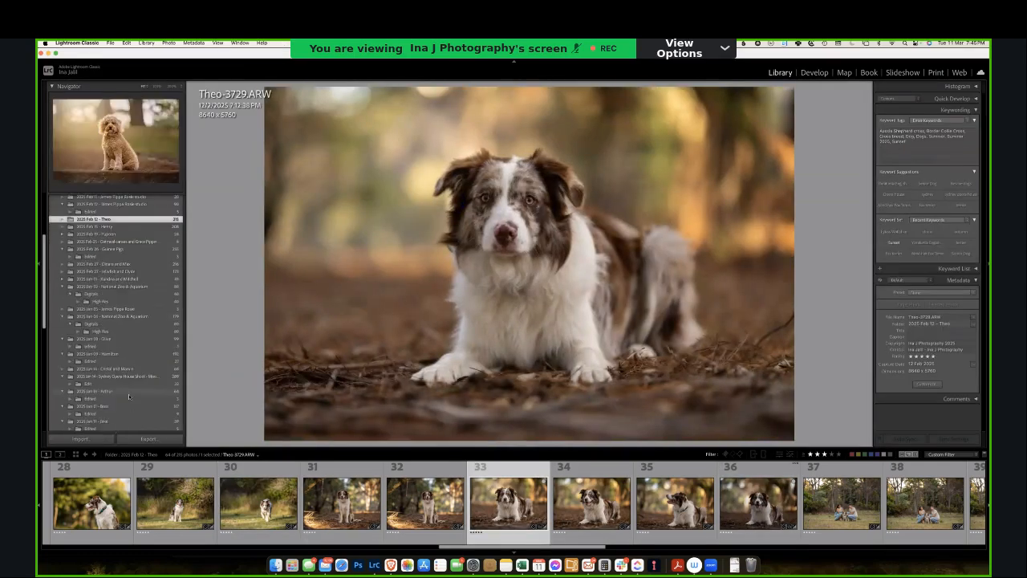
{"action": "scroll", "coordinate": [131, 399], "scroll_direction": "down", "scroll_amount": 1}
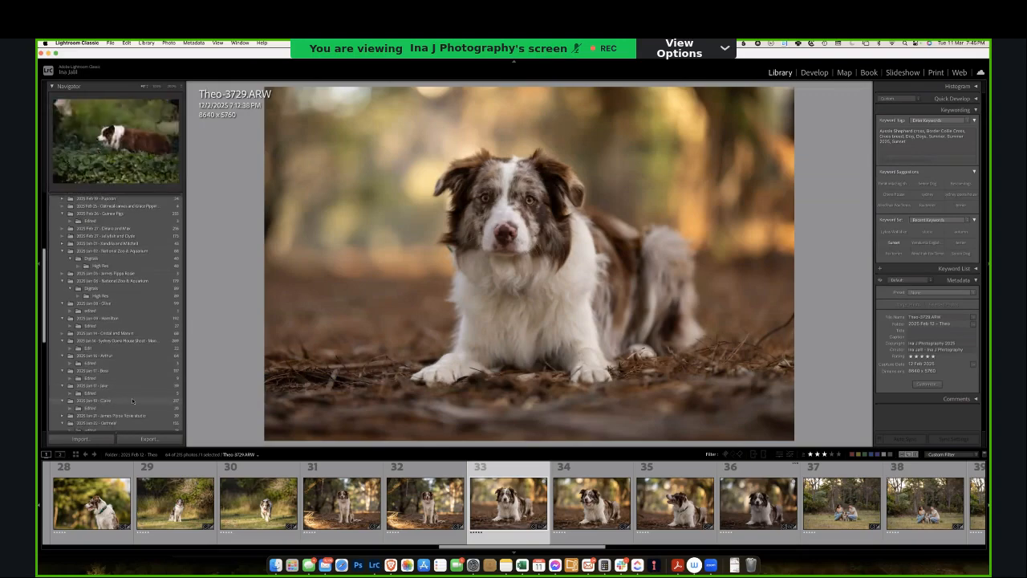
{"action": "scroll", "coordinate": [132, 400], "scroll_direction": "down", "scroll_amount": 6}
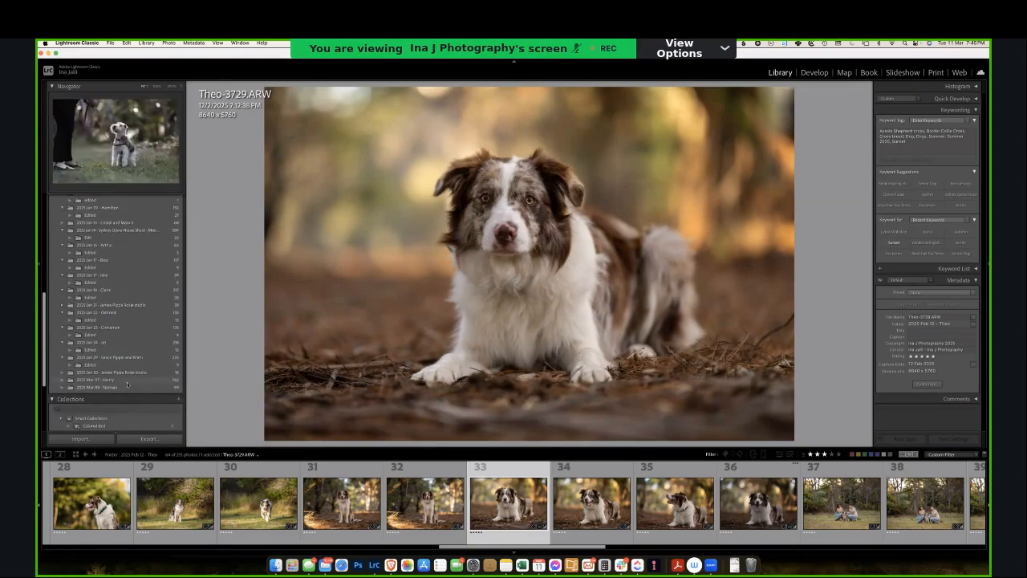
{"action": "left_click", "coordinate": [113, 357]}
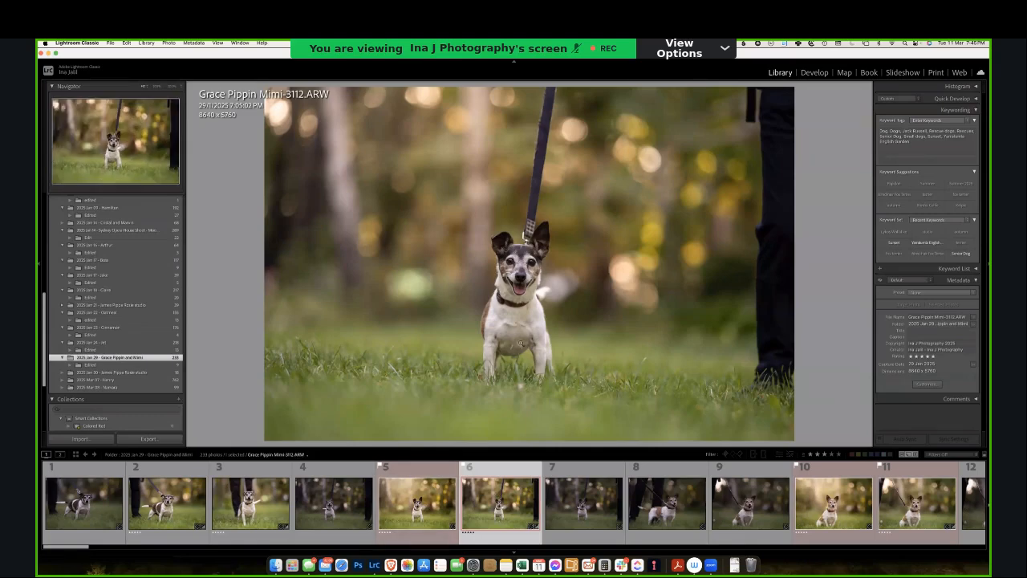
- Compare the two seated tan terrier photos 10 and 11, and view the standing terrier in photos 3 and 4
{"action": "left_click", "coordinate": [833, 502]}
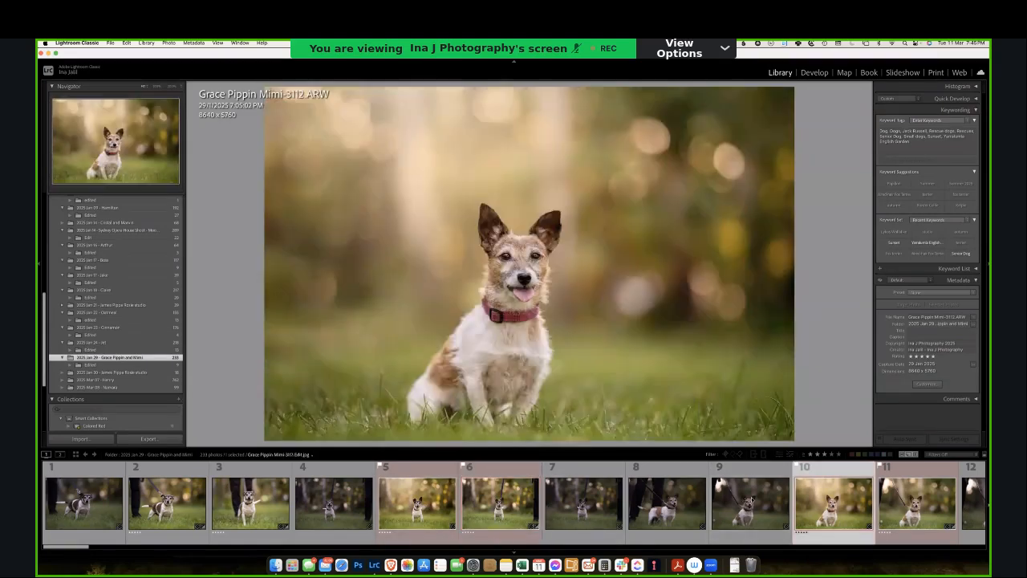
{"action": "left_click", "coordinate": [916, 502]}
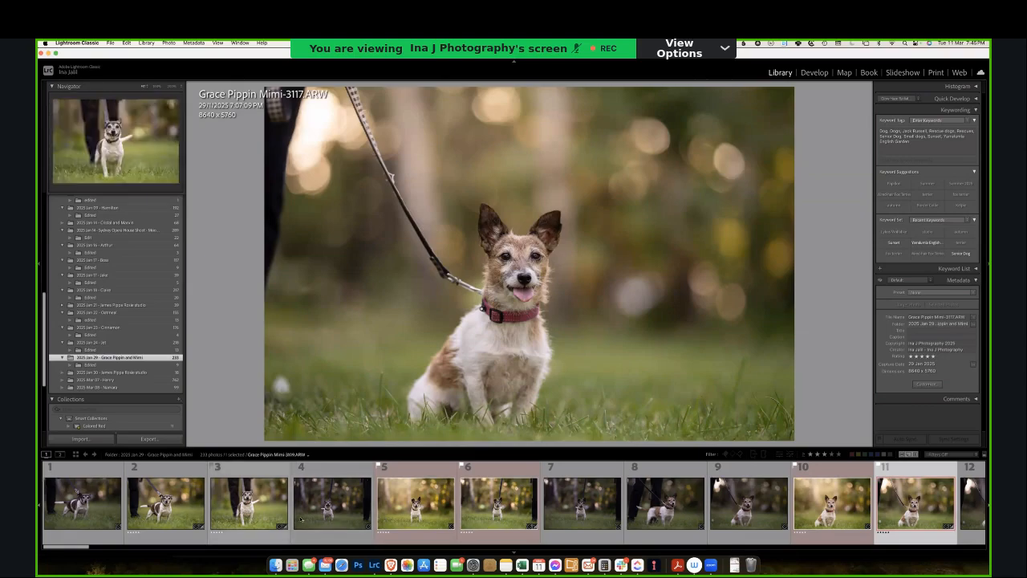
{"action": "left_click", "coordinate": [249, 502]}
{"action": "left_click", "coordinate": [346, 474]}
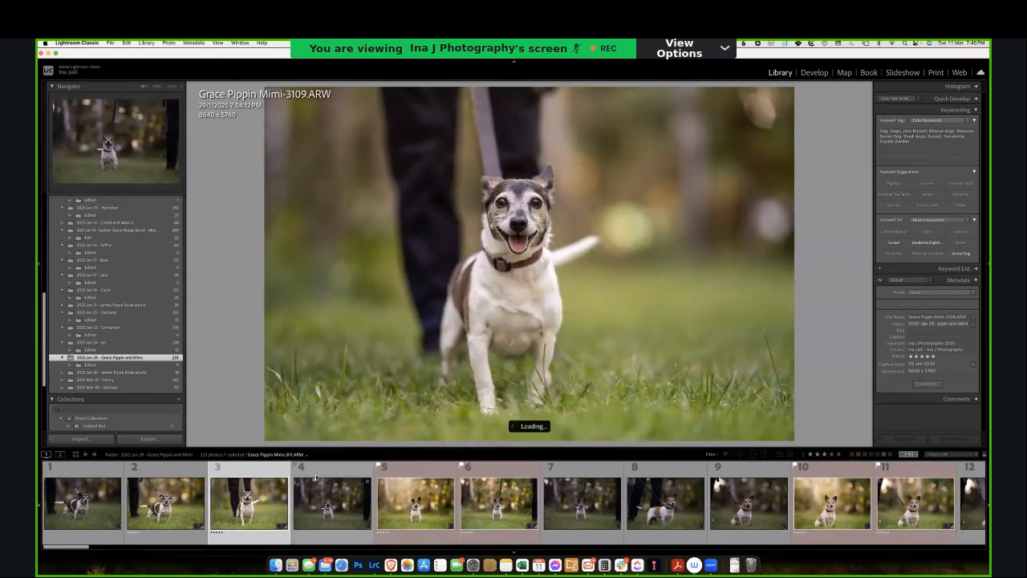
- Examine photos 19 and 21 of the black-and-white papillon, and terrier photo 15 in the same shoot
{"action": "scroll", "coordinate": [573, 486], "scroll_direction": "down", "scroll_amount": 5}
{"action": "scroll", "coordinate": [573, 486], "scroll_direction": "down", "scroll_amount": 5}
{"action": "left_click", "coordinate": [646, 526]}
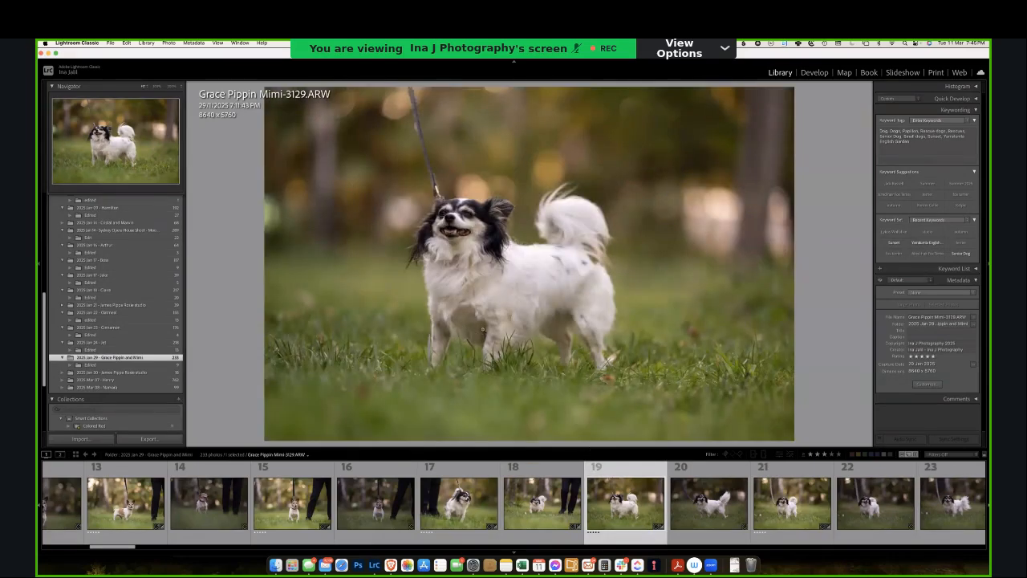
{"action": "left_click", "coordinate": [443, 249]}
{"action": "left_click", "coordinate": [456, 250]}
{"action": "left_click", "coordinate": [776, 512]}
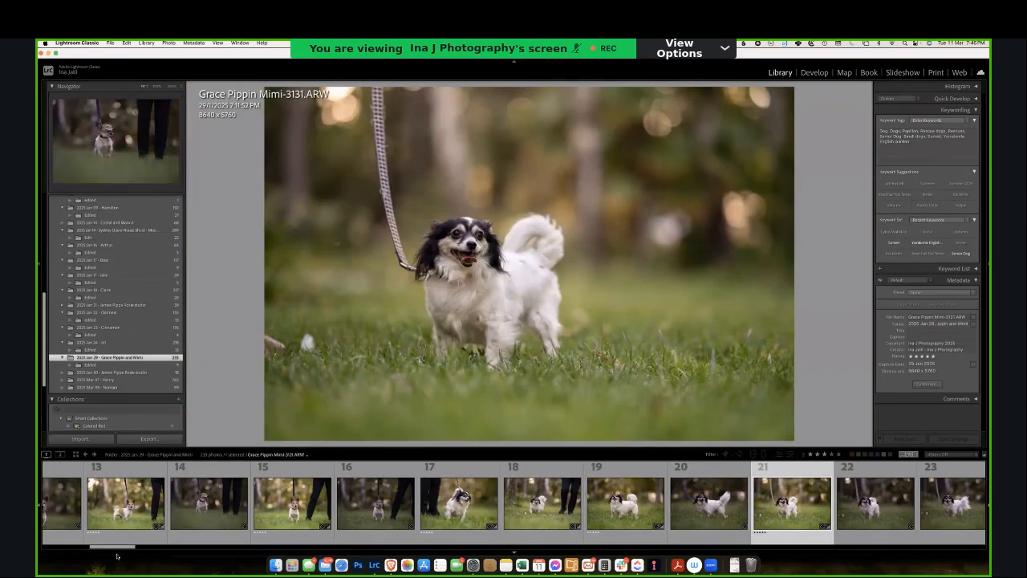
{"action": "left_click", "coordinate": [292, 503]}
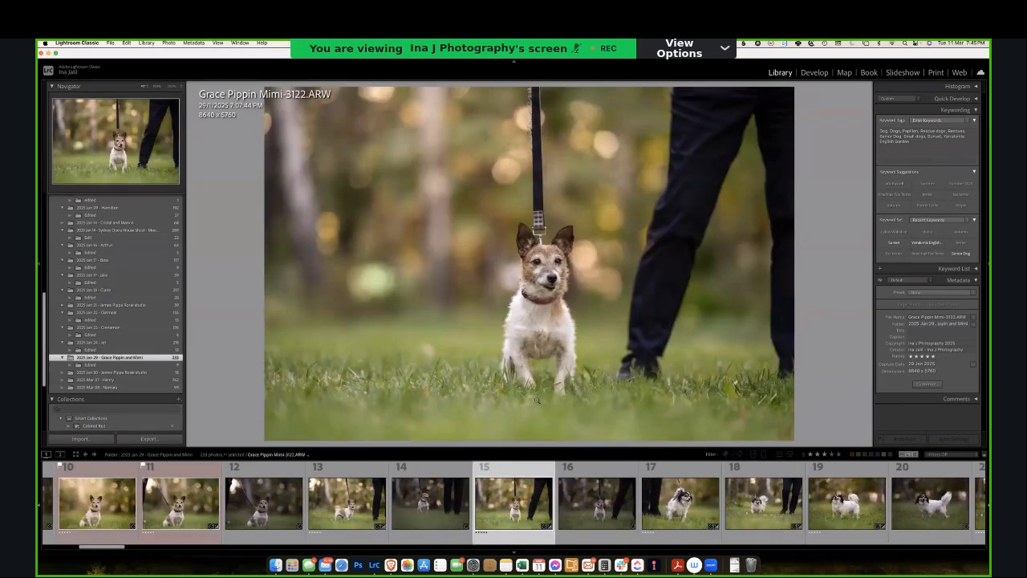
- Browse the other shoots and open the "2025 Jan 17 - Boss" folder
{"action": "scroll", "coordinate": [133, 232], "scroll_direction": "up", "scroll_amount": 3}
{"action": "scroll", "coordinate": [133, 232], "scroll_direction": "up", "scroll_amount": 10}
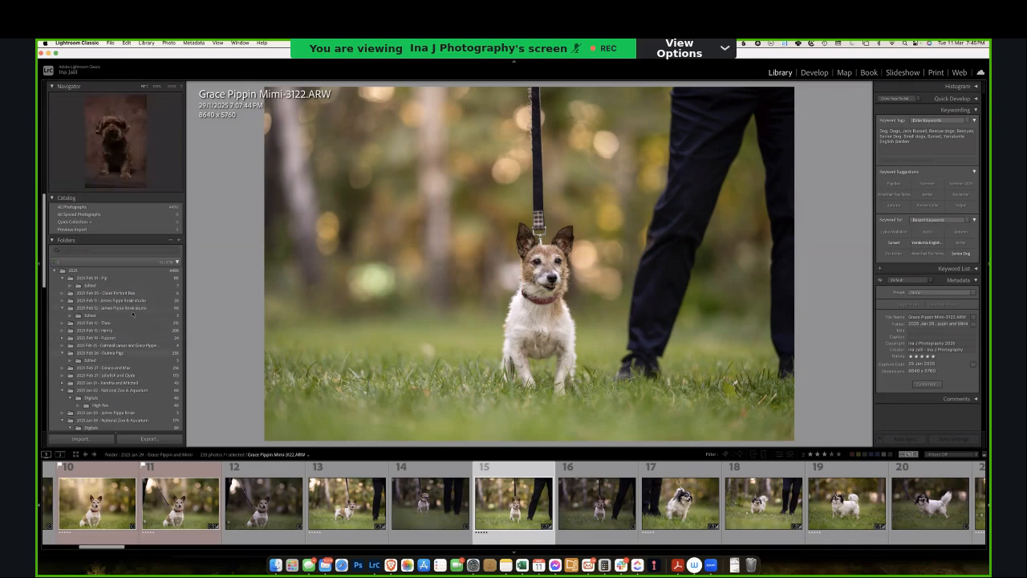
{"action": "scroll", "coordinate": [130, 353], "scroll_direction": "down", "scroll_amount": 5}
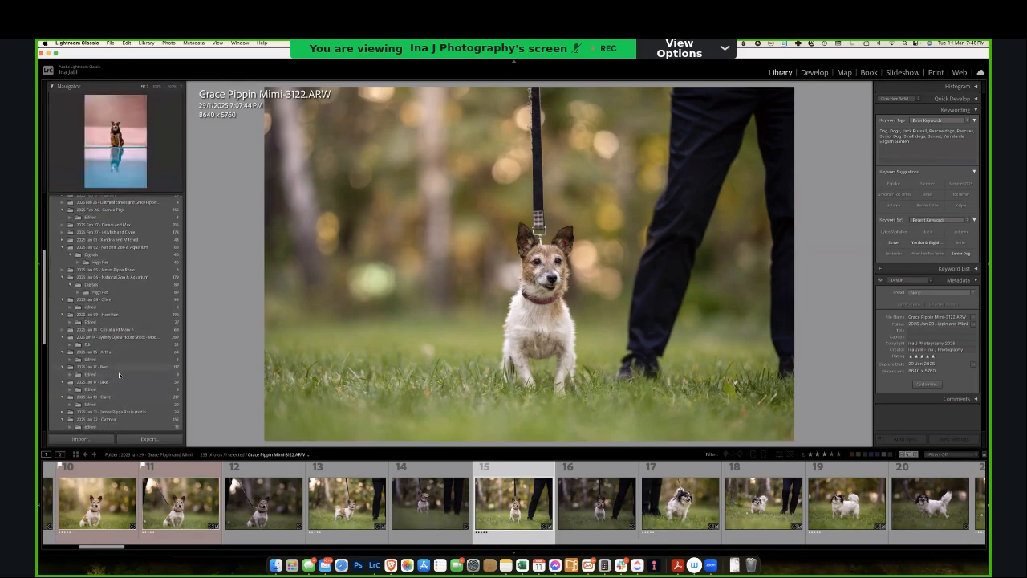
{"action": "scroll", "coordinate": [118, 319], "scroll_direction": "down", "scroll_amount": 2}
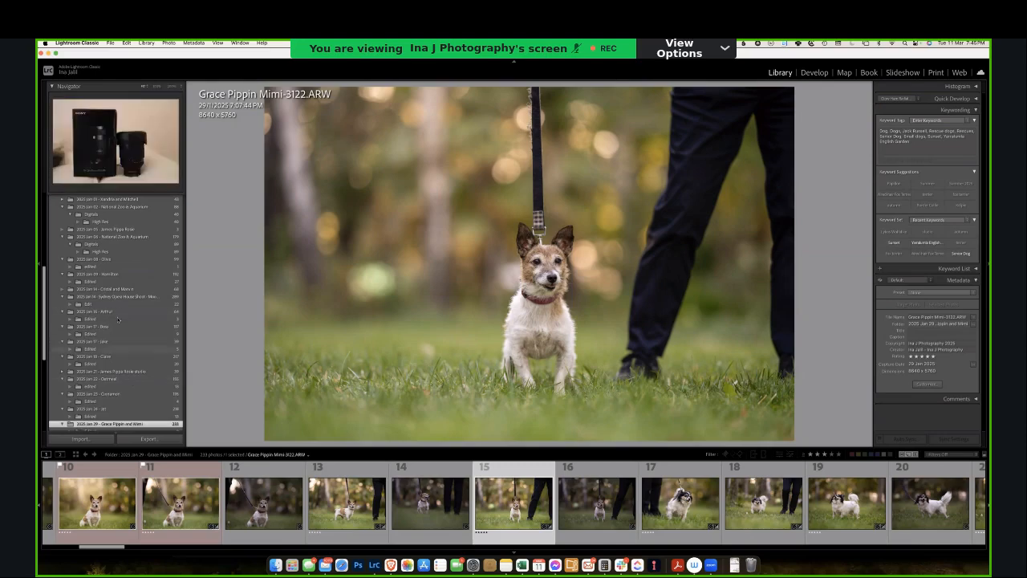
{"action": "left_click", "coordinate": [117, 342]}
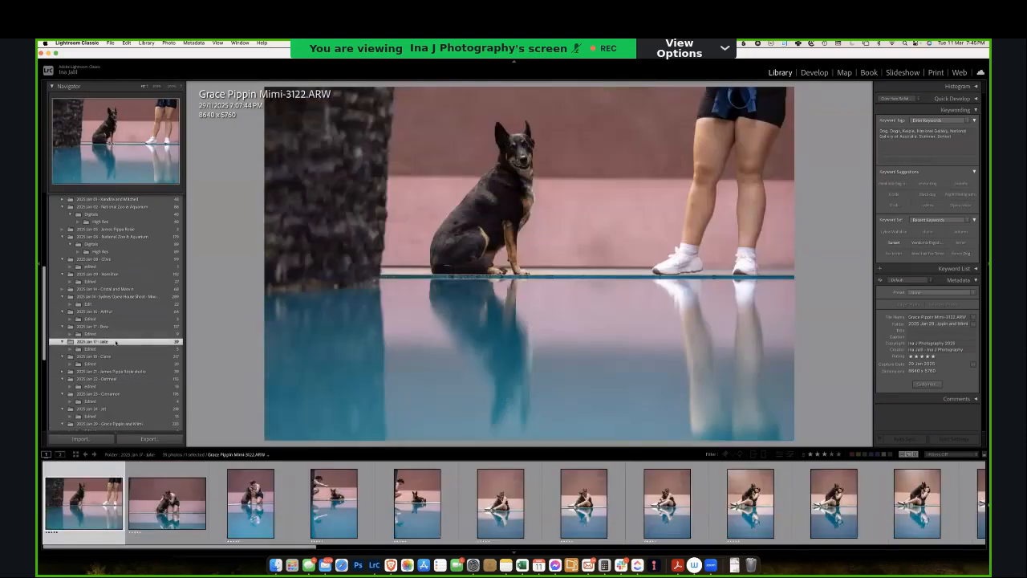
{"action": "left_click", "coordinate": [112, 327]}
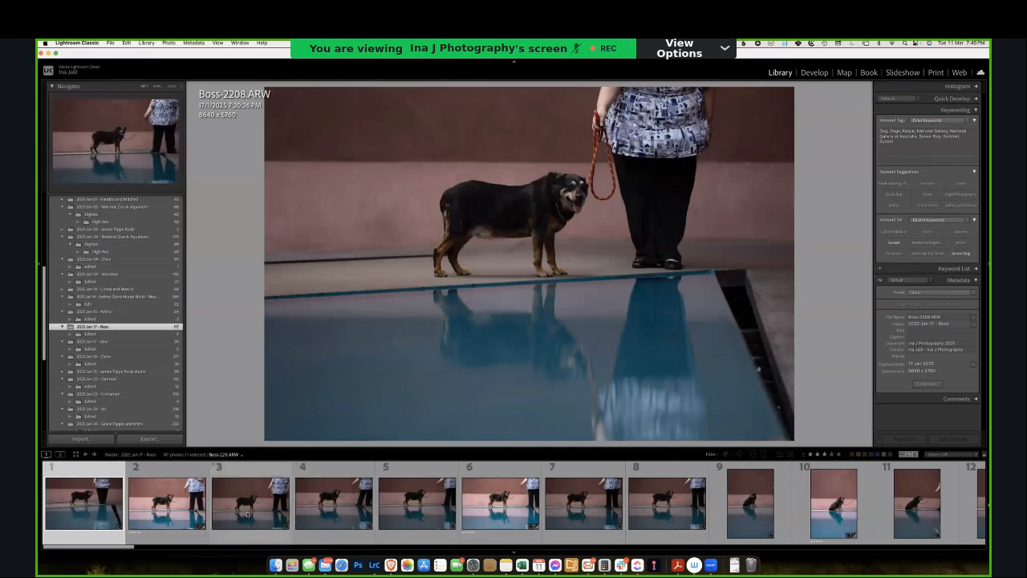
- View Boss-2214.ARW, move on to the seated portrait Boss-2218.ARW, and inspect the black-and-tan dog at close range
{"action": "left_click", "coordinate": [505, 501]}
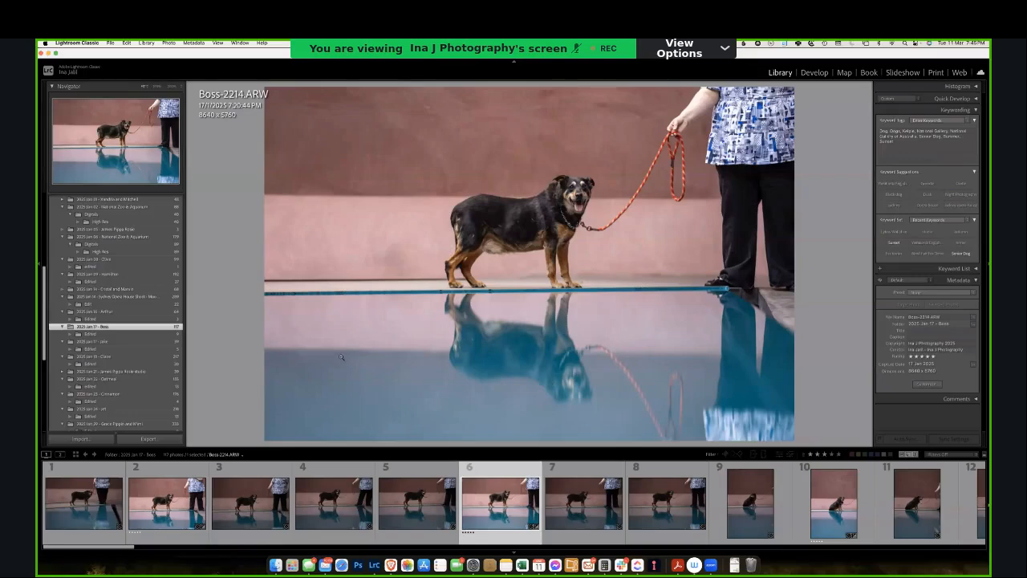
{"action": "key", "text": "Right"}
{"action": "key", "text": "Right"}
{"action": "key", "text": "Right"}
{"action": "key", "text": "Right"}
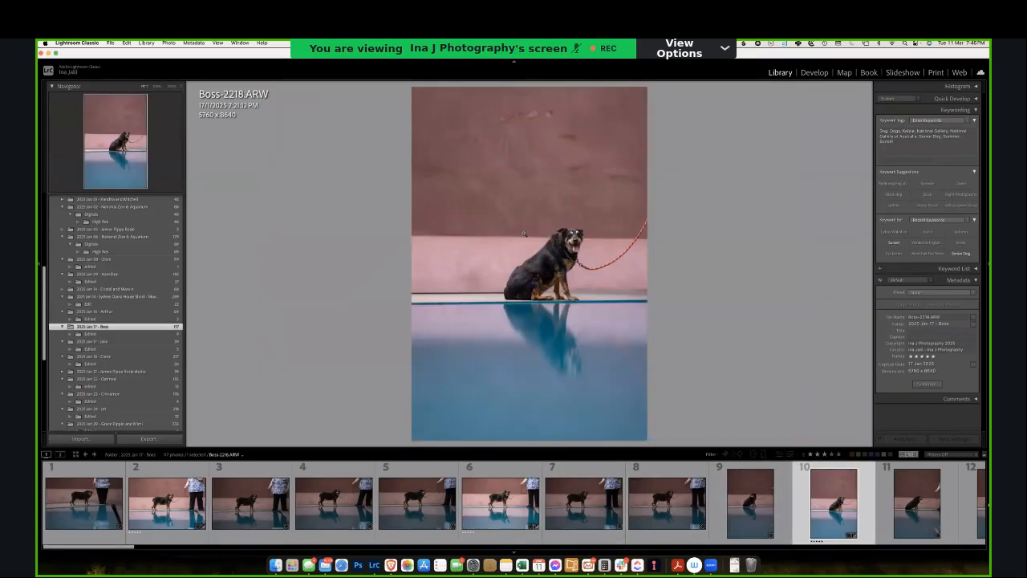
{"action": "left_click", "coordinate": [540, 268]}
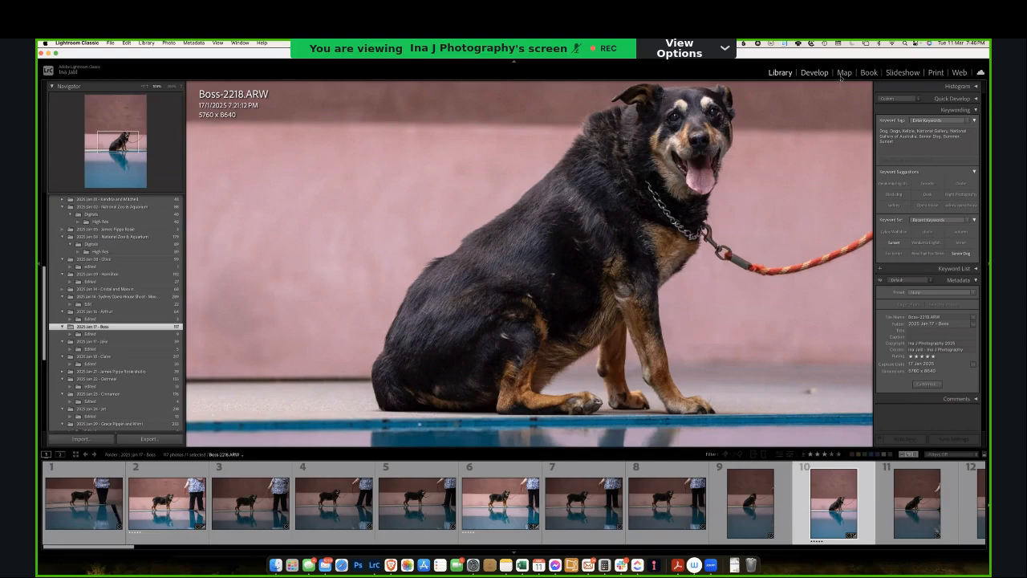
- Mask the seated dog in Boss-2218.ARW as the subject and intersect the mask with a color range sampled from its black fur
{"action": "left_click", "coordinate": [814, 73]}
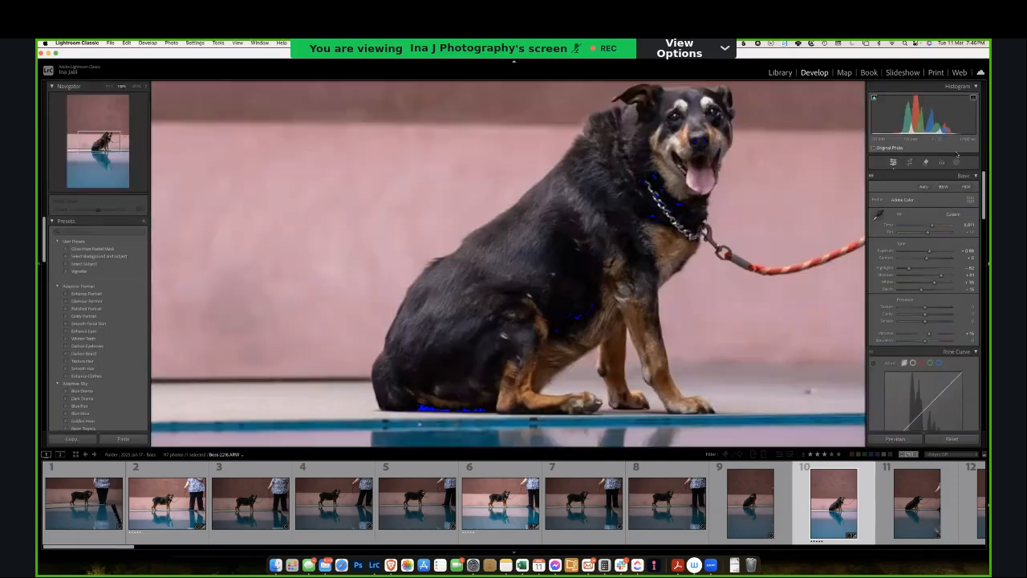
{"action": "left_click", "coordinate": [956, 162]}
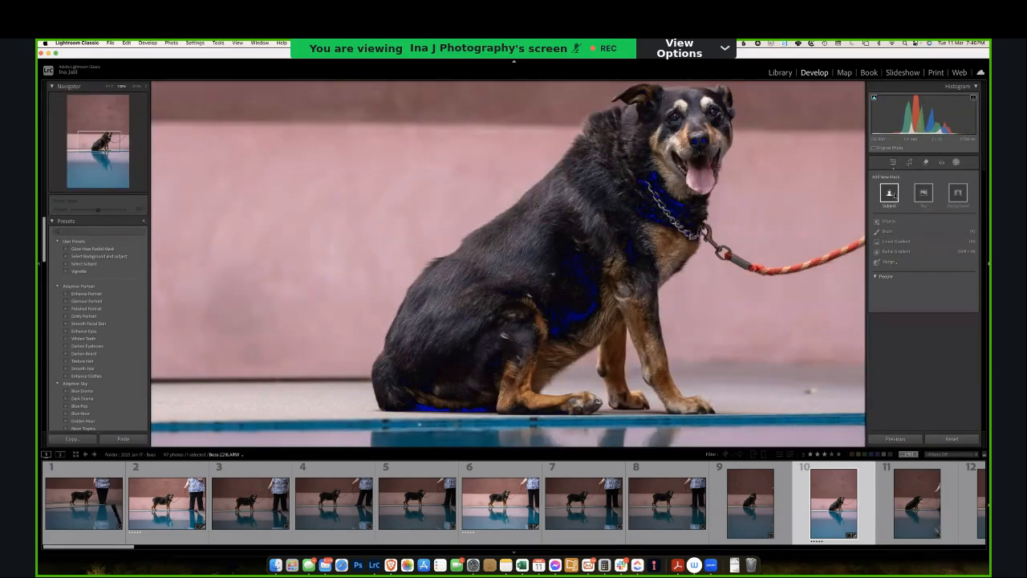
{"action": "left_click", "coordinate": [890, 193]}
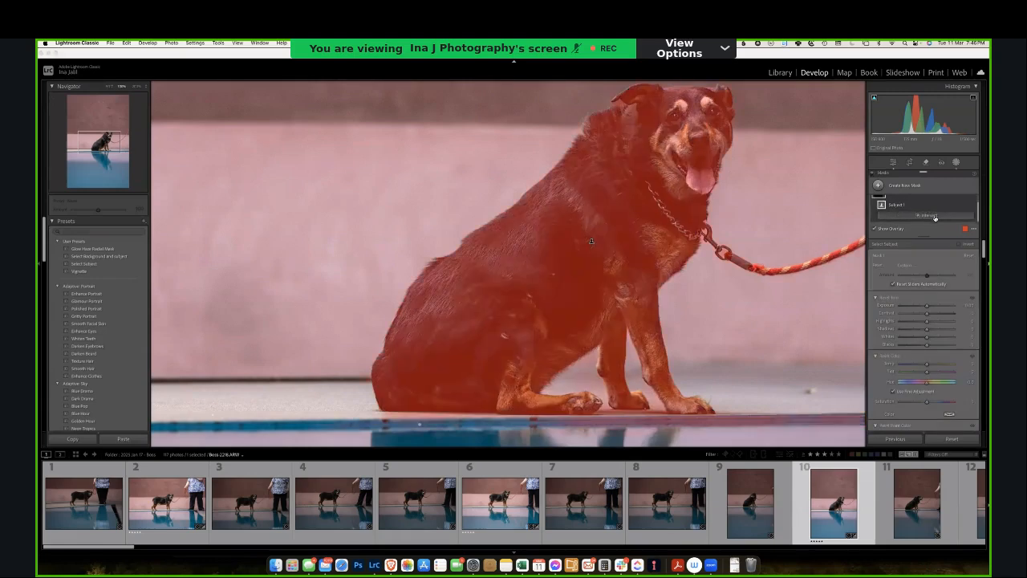
{"action": "left_click", "coordinate": [920, 310]}
{"action": "left_click", "coordinate": [543, 238]}
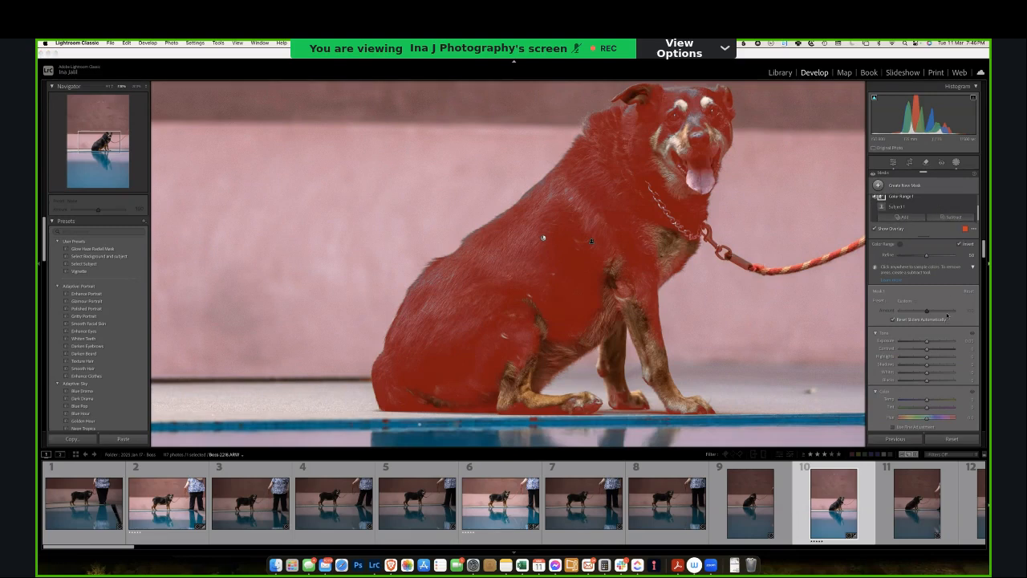
- Subtract the dog's face from the mask with an Auto Mask brush
{"action": "left_click", "coordinate": [946, 286]}
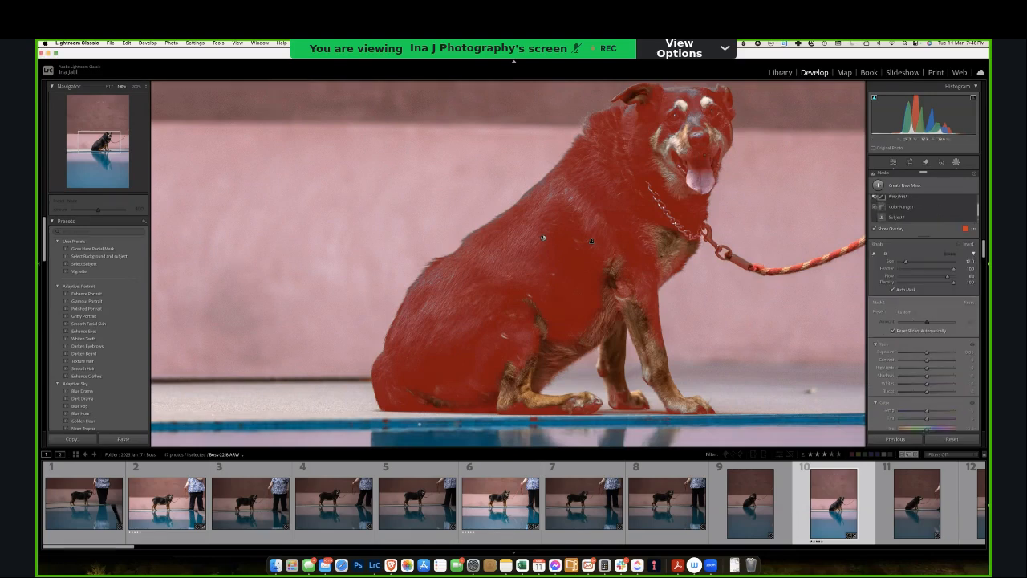
{"action": "mouse_move", "coordinate": [659, 121]}
{"action": "left_mouse_down"}
{"action": "mouse_move", "coordinate": [692, 153]}
{"action": "mouse_move", "coordinate": [686, 212]}
{"action": "mouse_move", "coordinate": [702, 141]}
{"action": "left_mouse_up"}
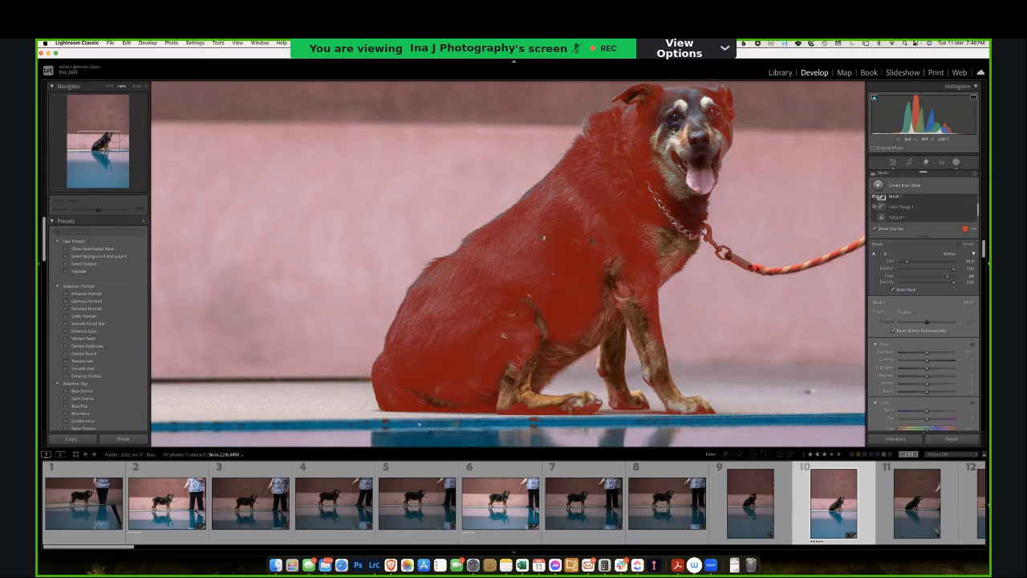
{"action": "key", "text": "["}
{"action": "key", "text": "["}
- Try a slight Temp adjustment on the masked dark fur, and undo it
{"action": "left_click", "coordinate": [932, 413]}
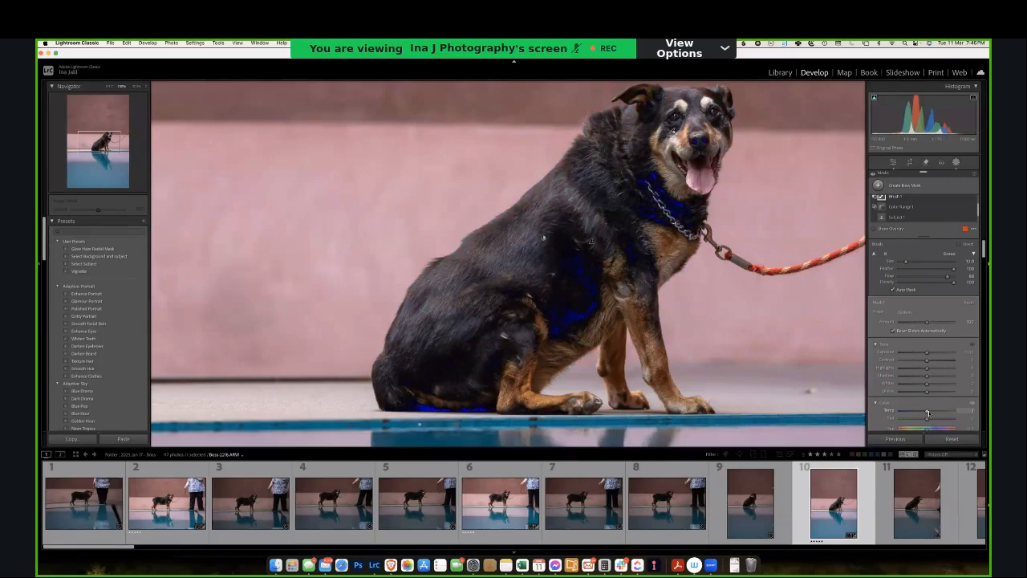
{"action": "mouse_move", "coordinate": [928, 413]}
{"action": "left_mouse_down"}
{"action": "mouse_move", "coordinate": [914, 414]}
{"action": "mouse_move", "coordinate": [943, 412]}
{"action": "mouse_move", "coordinate": [911, 415]}
{"action": "mouse_move", "coordinate": [928, 413]}
{"action": "left_mouse_up"}
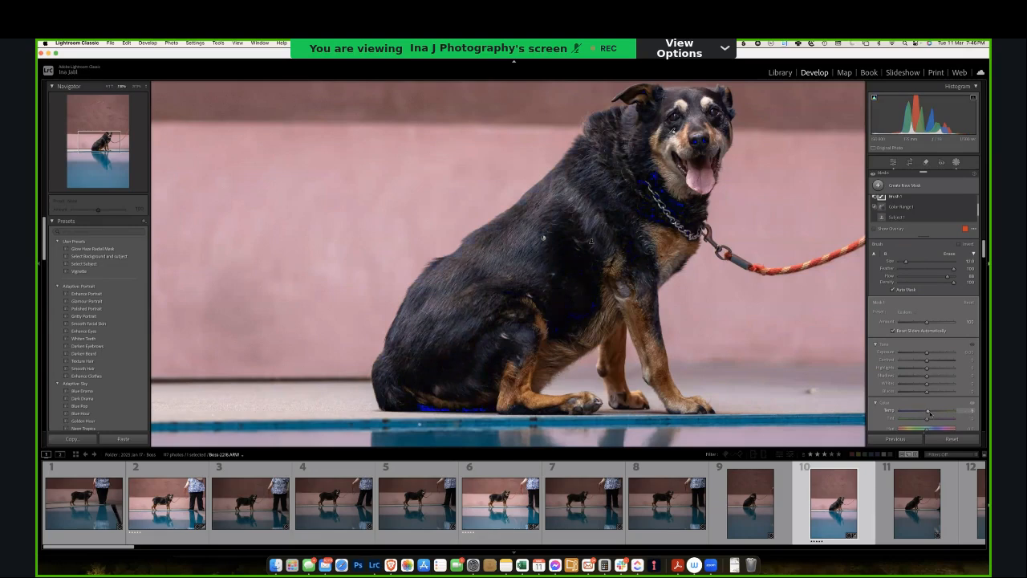
{"action": "key", "text": "ctrl+z"}
- Sample two areas of the dog's dark side fur with the mask's Point Color and reduce the saturation of the bluish tones
{"action": "scroll", "coordinate": [931, 337], "scroll_direction": "down", "scroll_amount": 5}
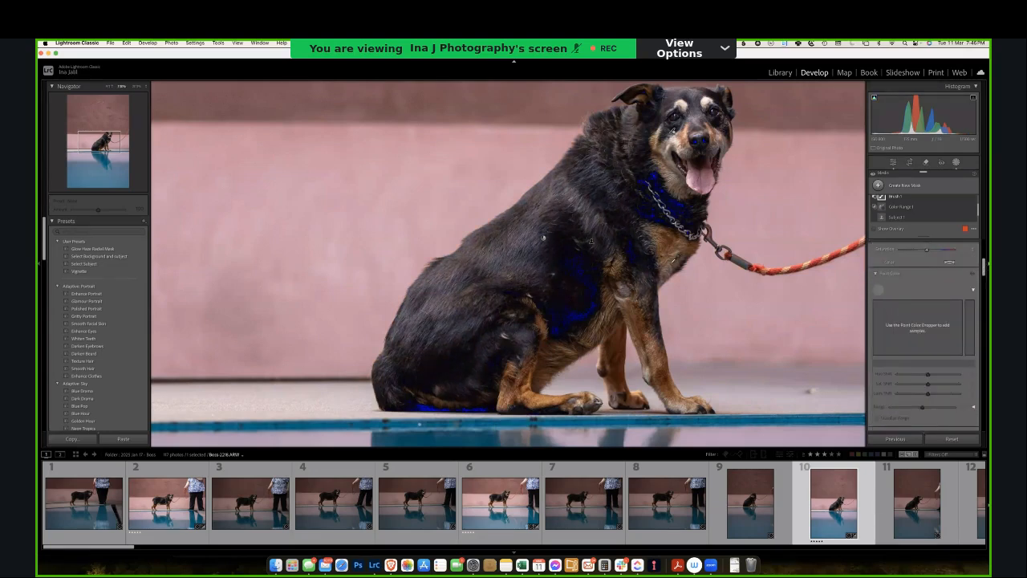
{"action": "left_click", "coordinate": [525, 261]}
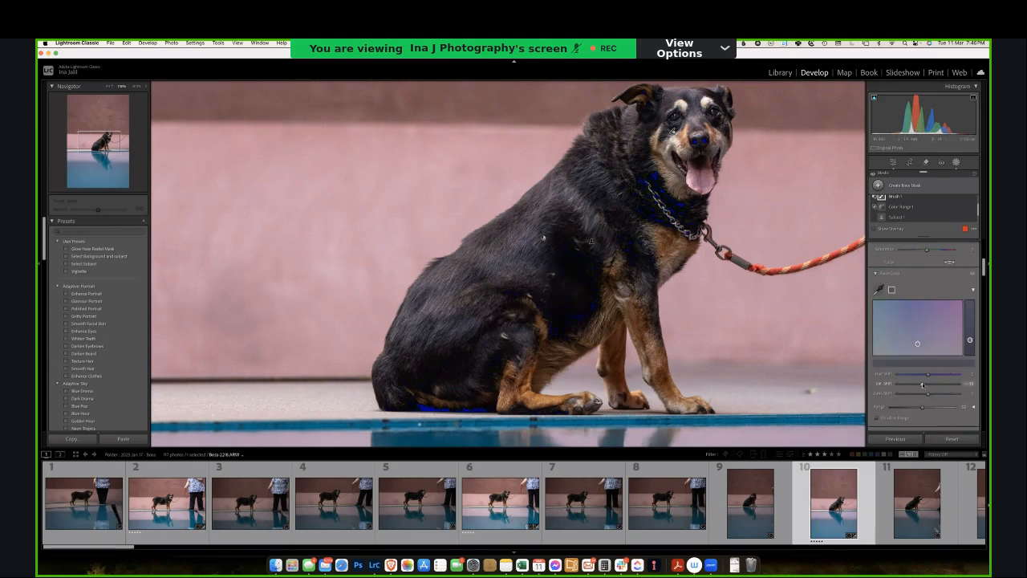
{"action": "left_click_drag", "start_coordinate": [922, 385], "coordinate": [923, 385]}
{"action": "left_click", "coordinate": [879, 290]}
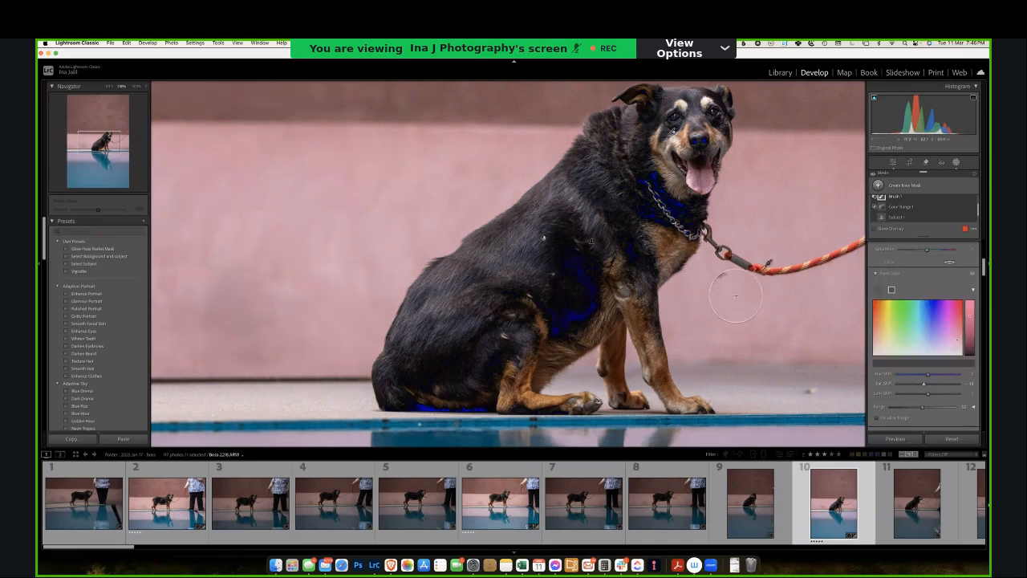
{"action": "left_click", "coordinate": [554, 265]}
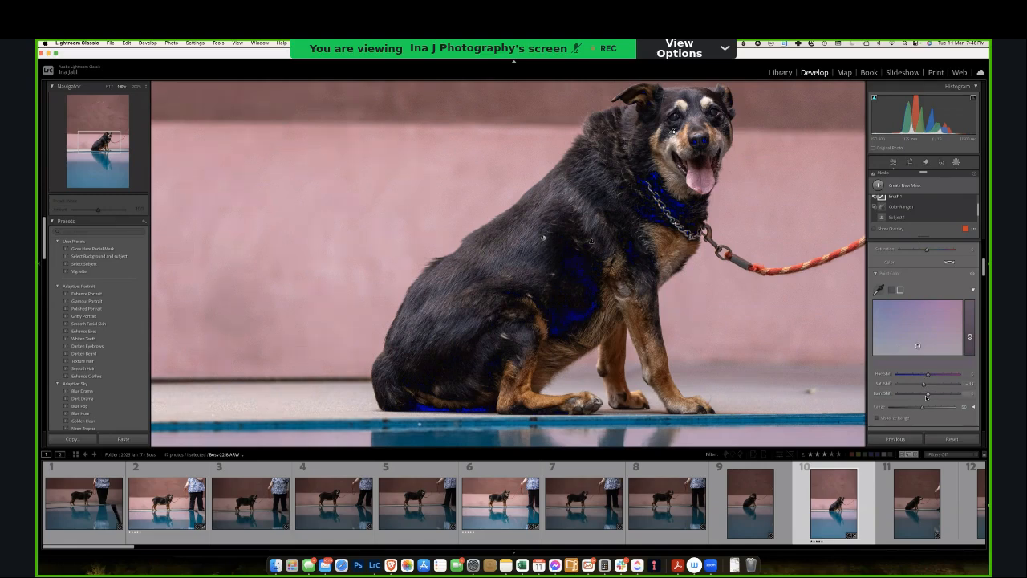
{"action": "left_click_drag", "start_coordinate": [927, 395], "coordinate": [925, 395]}
- Add a third Point Color sample from the fur on the dog's hindquarters and lower its hue and saturation
{"action": "left_click", "coordinate": [881, 289]}
{"action": "left_click", "coordinate": [486, 342]}
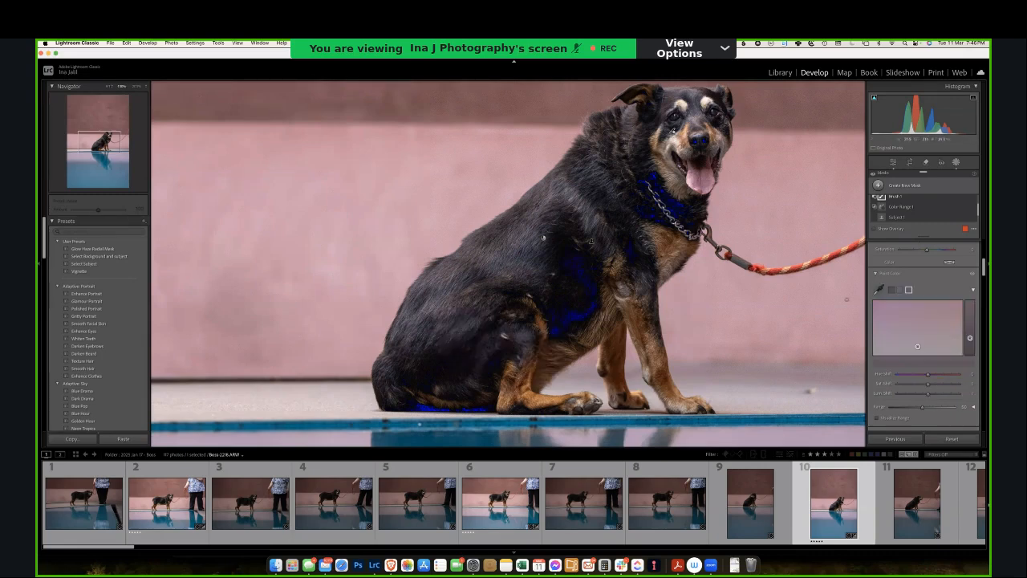
{"action": "left_click_drag", "start_coordinate": [918, 348], "coordinate": [913, 348]}
- Check the fur correction on the whole photo, briefly show the mask overlay, and leave masking
{"action": "scroll", "coordinate": [966, 207], "scroll_direction": "up", "scroll_amount": 2}
{"action": "key", "text": "z"}
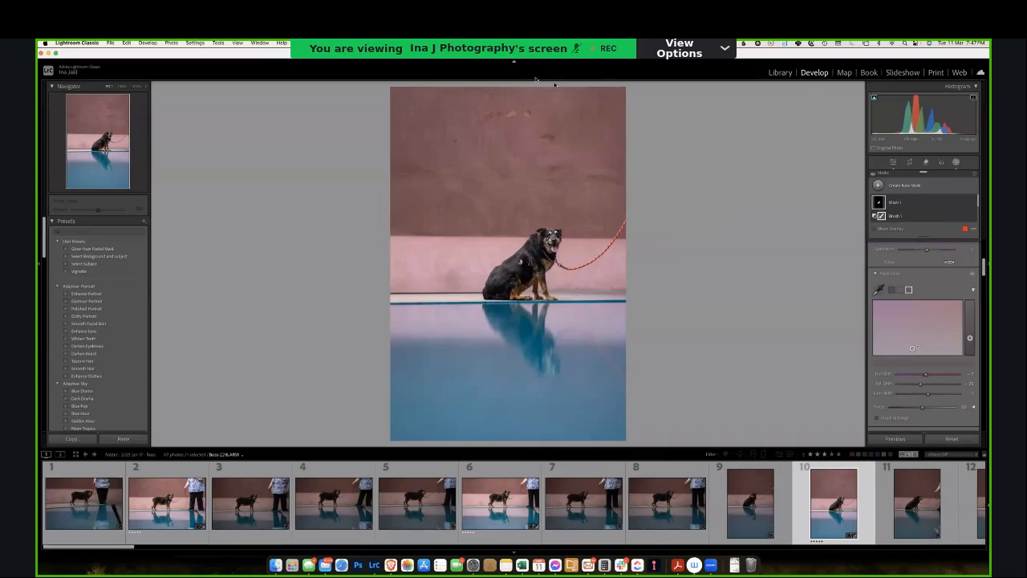
{"action": "left_click", "coordinate": [515, 62]}
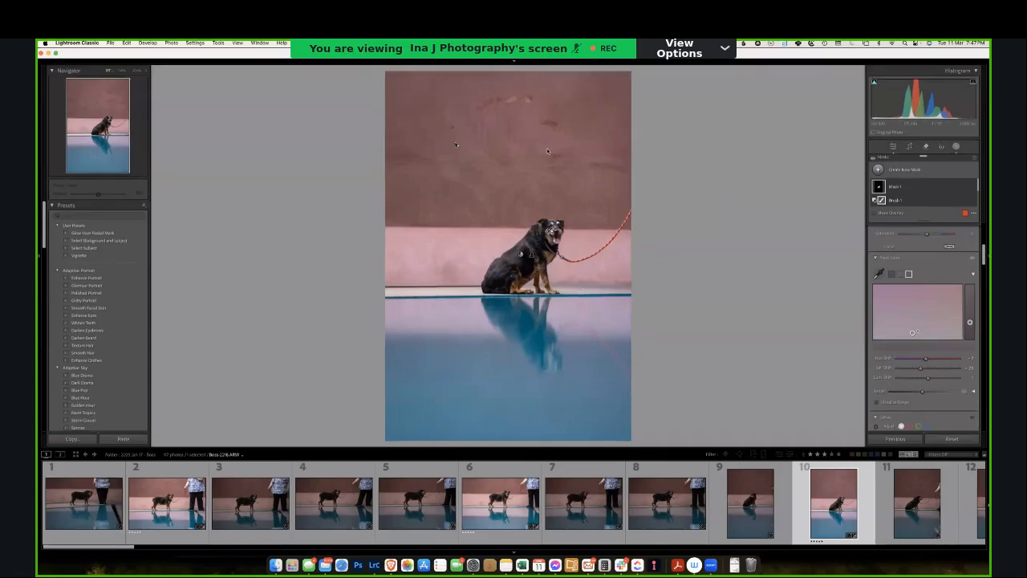
{"action": "key", "text": "o"}
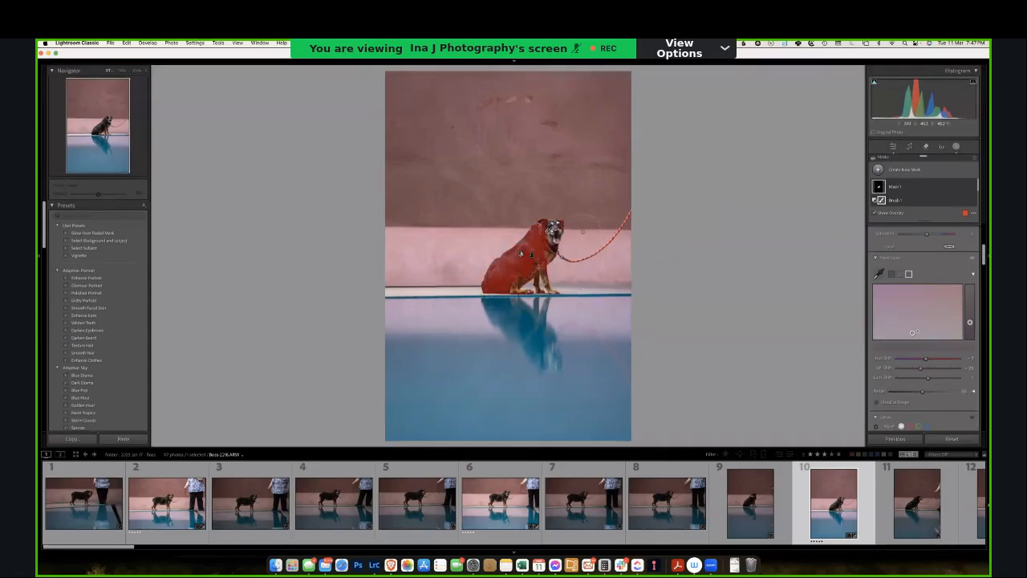
{"action": "key", "text": "o"}
{"action": "left_click", "coordinate": [893, 147]}
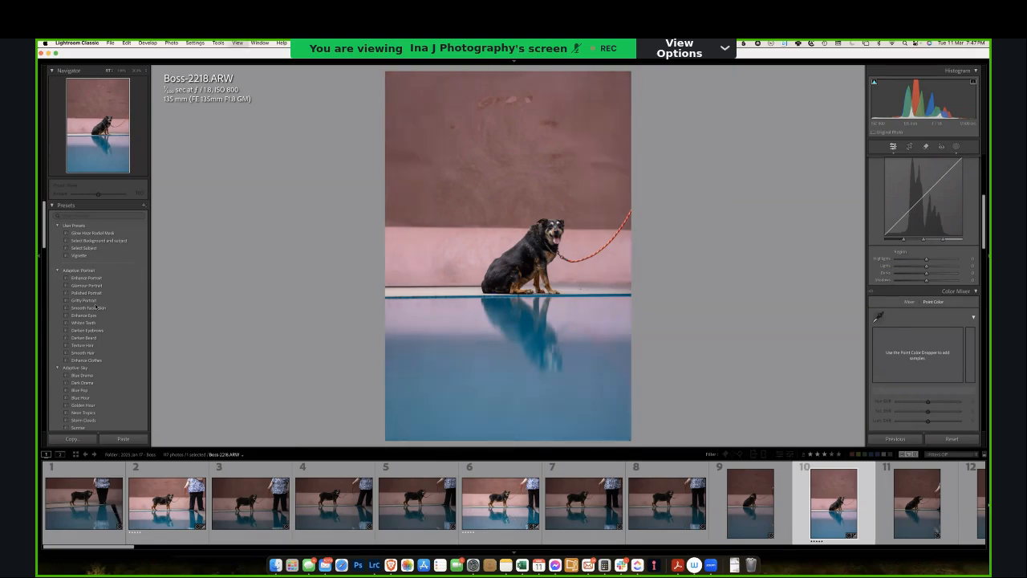
- Open the "2025 Jan 18 - Claire" folder in the Library and compare Claire-2327-Edit.jpg with the raw Claire-2327.ARW
{"action": "key", "text": "e"}
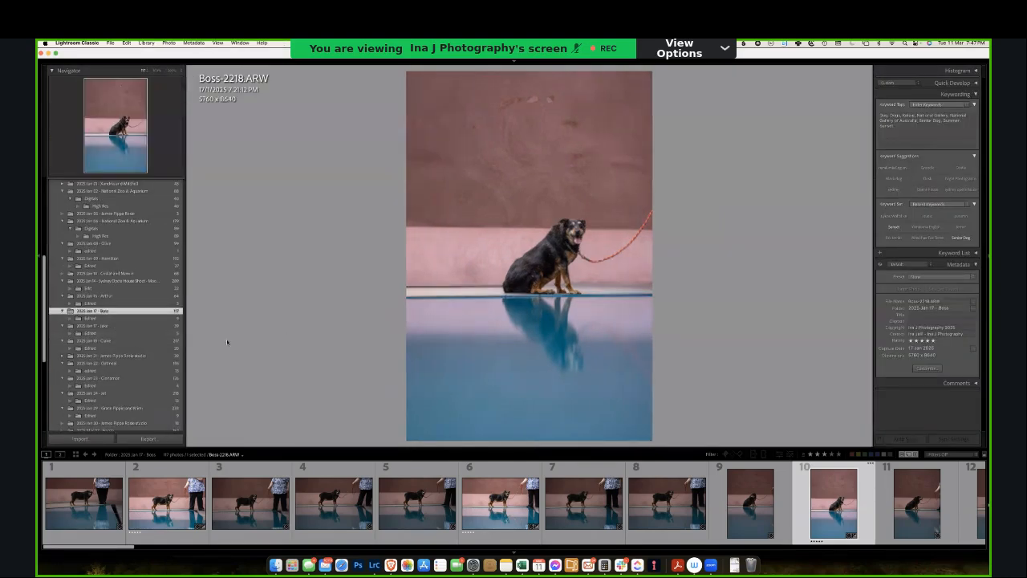
{"action": "left_click", "coordinate": [128, 341]}
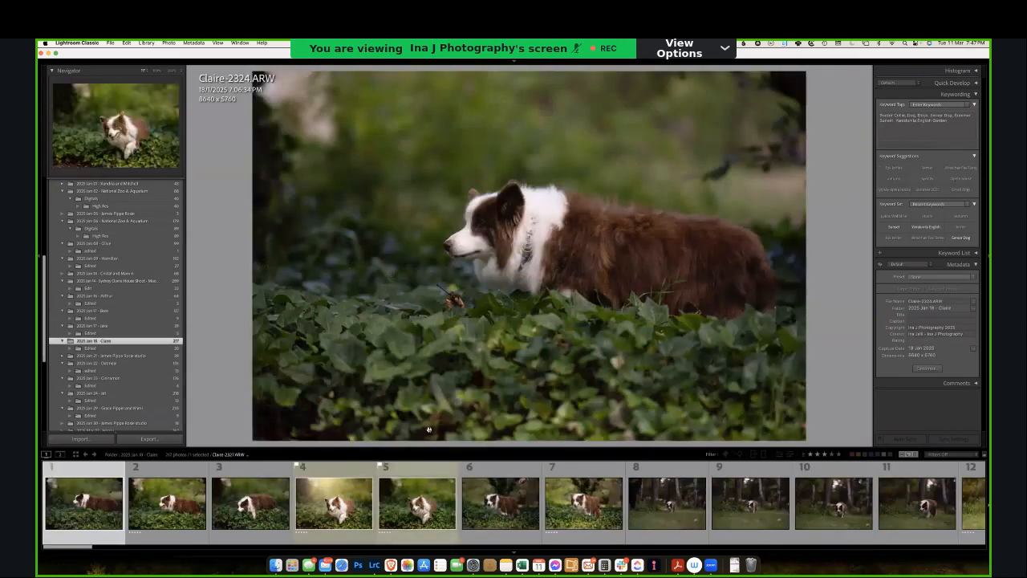
{"action": "left_click", "coordinate": [353, 505]}
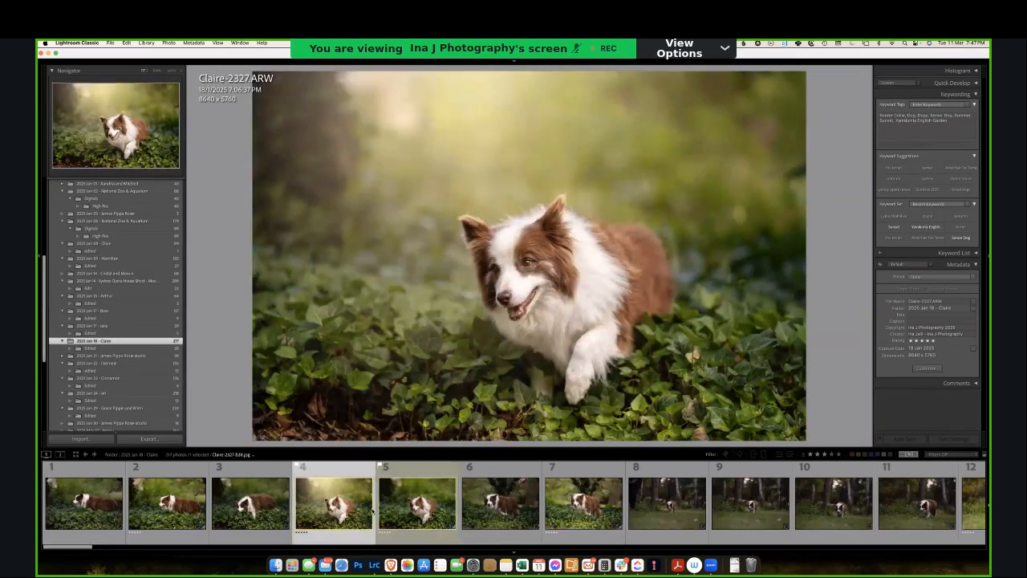
{"action": "key", "text": "i"}
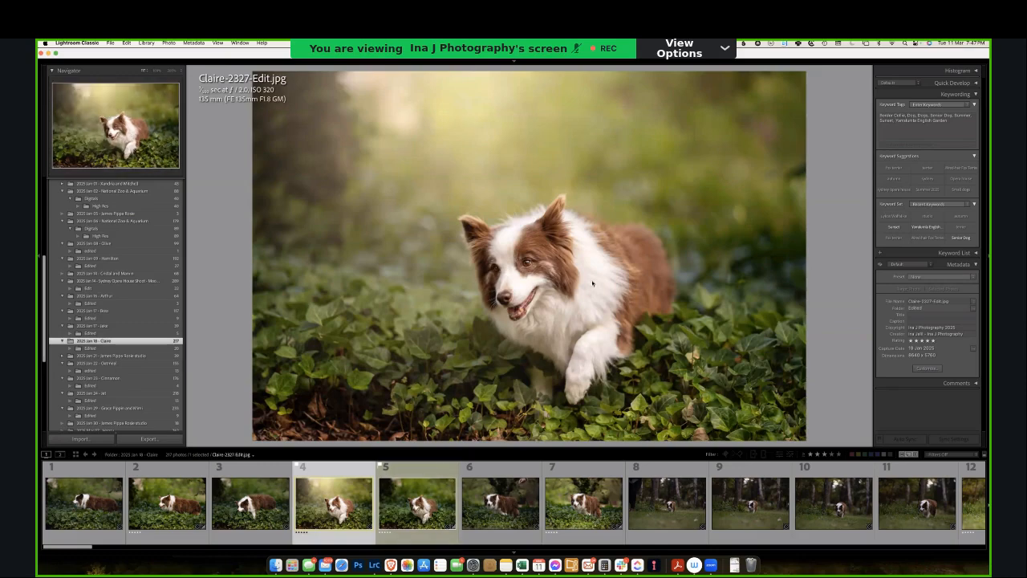
{"action": "left_click", "coordinate": [417, 503]}
- View the portraits of the woman kneeling with the border collie in Claire-2356.ARW, Claire-2365.ARW and Claire-2366.ARW
{"action": "scroll", "coordinate": [830, 522], "scroll_direction": "down", "scroll_amount": 10}
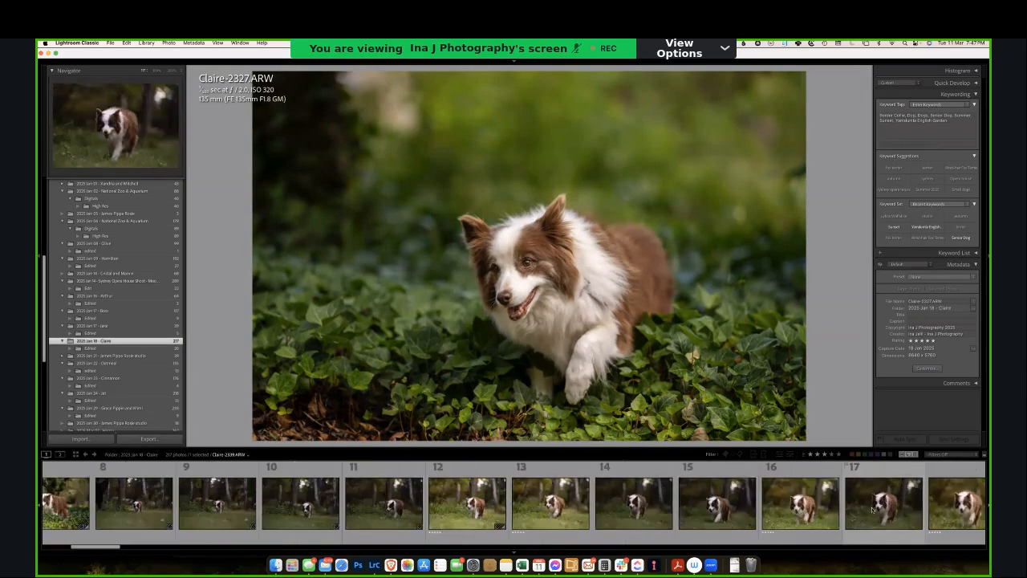
{"action": "scroll", "coordinate": [829, 522], "scroll_direction": "down", "scroll_amount": 4}
{"action": "left_click", "coordinate": [481, 514]}
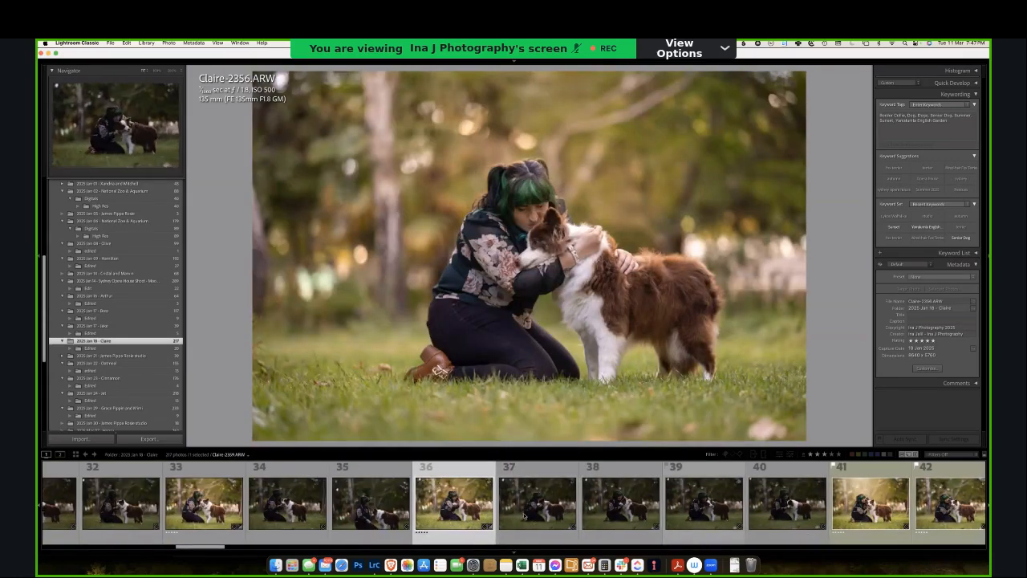
{"action": "scroll", "coordinate": [526, 516], "scroll_direction": "down", "scroll_amount": 5}
{"action": "scroll", "coordinate": [513, 503], "scroll_direction": "down", "scroll_amount": 2}
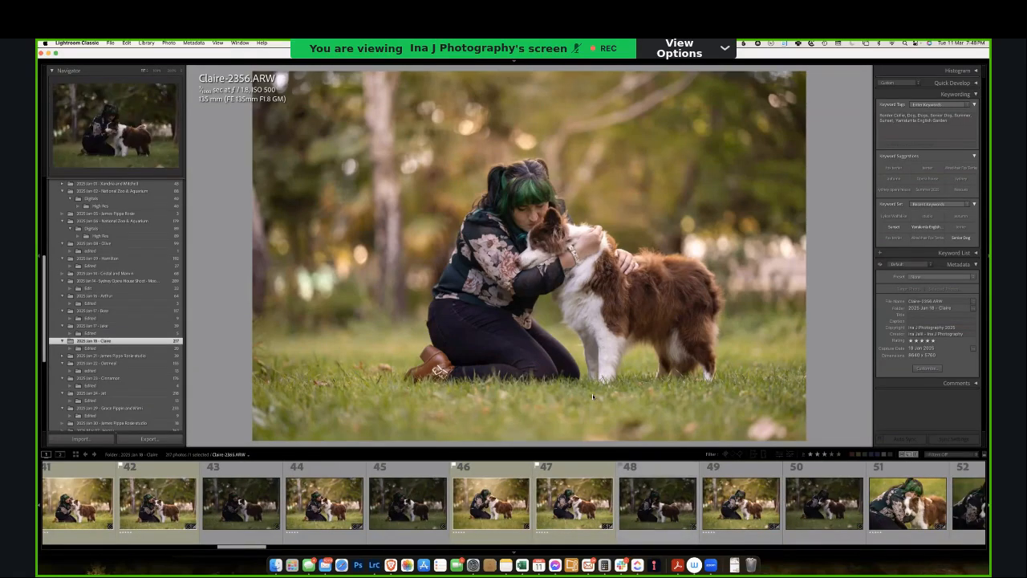
{"action": "left_click", "coordinate": [575, 501]}
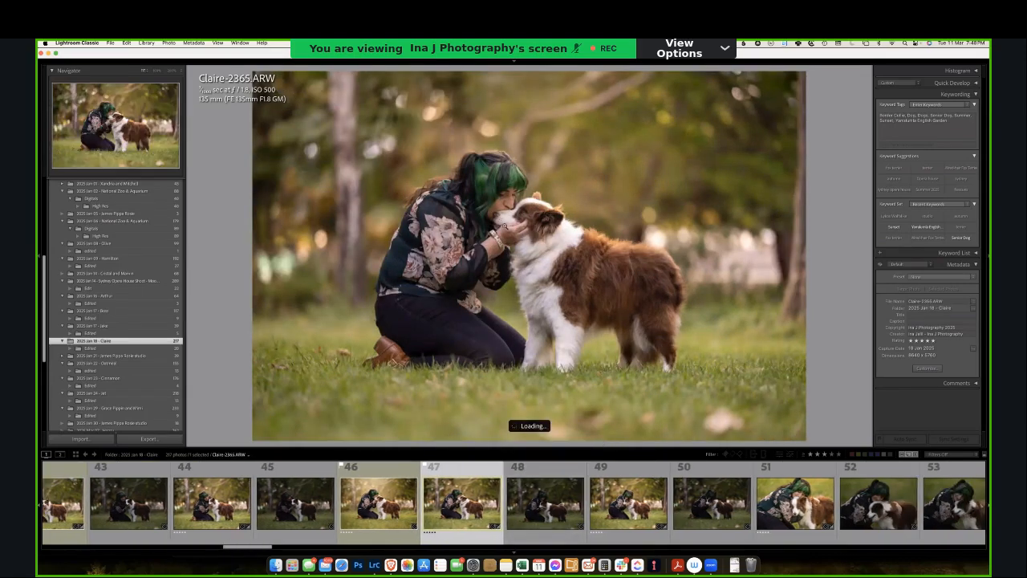
{"action": "key", "text": "Right"}
- View the close-up hug in Claire-2369.ARW and the walking dog in "Claire-2375-Edit with red bokeh.jpg", and browse the following photos
{"action": "scroll", "coordinate": [513, 514], "scroll_direction": "right", "scroll_amount": 5}
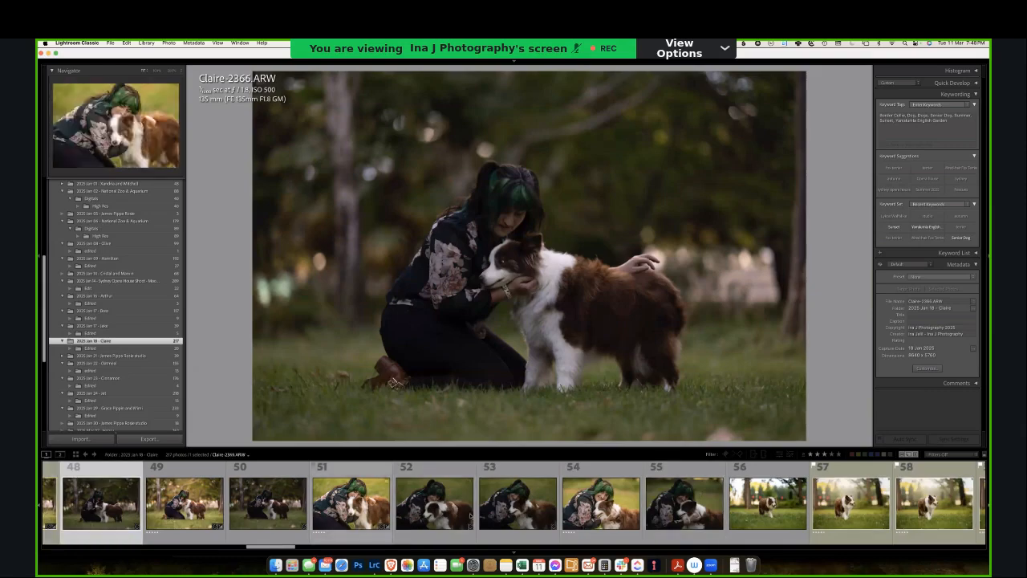
{"action": "left_click", "coordinate": [359, 523]}
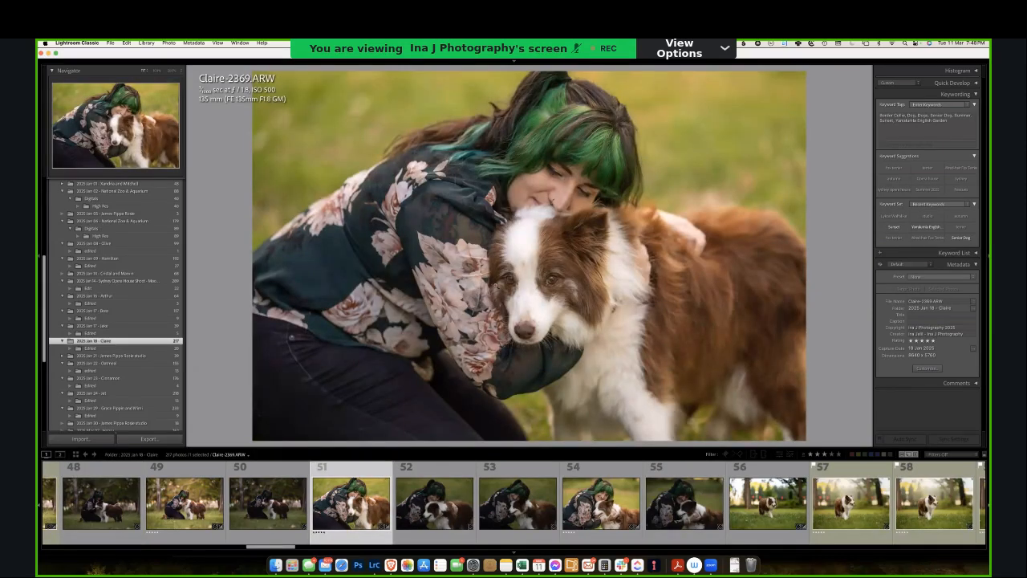
{"action": "scroll", "coordinate": [645, 517], "scroll_direction": "right", "scroll_amount": 3}
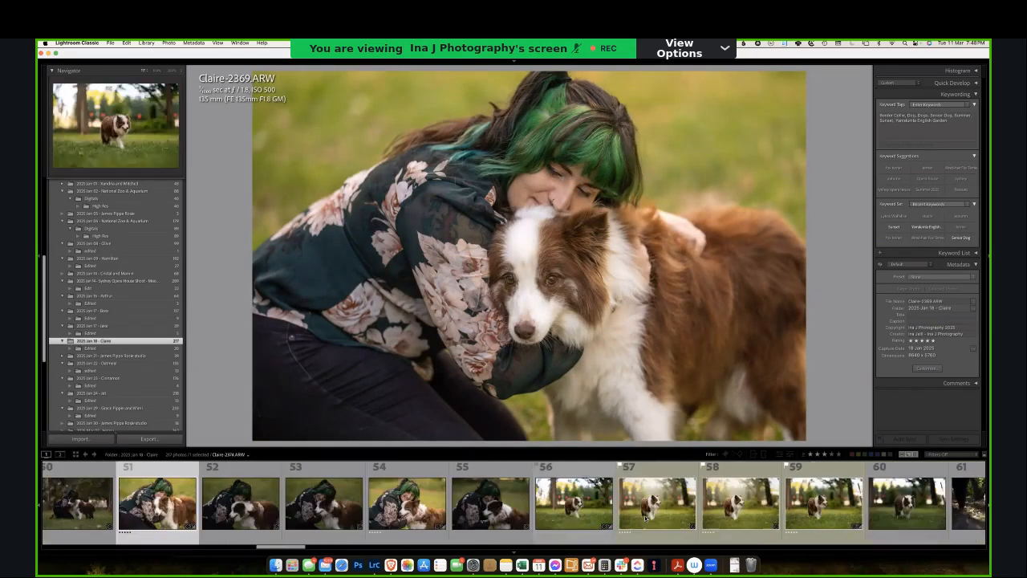
{"action": "left_click", "coordinate": [645, 517]}
{"action": "scroll", "coordinate": [733, 516], "scroll_direction": "right", "scroll_amount": 5}
{"action": "scroll", "coordinate": [733, 516], "scroll_direction": "right", "scroll_amount": 3}
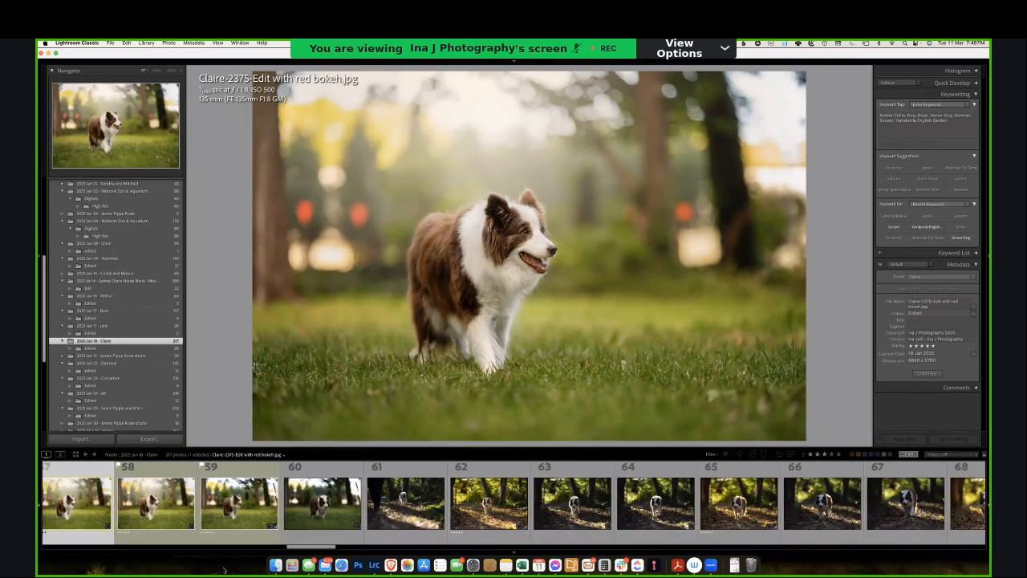
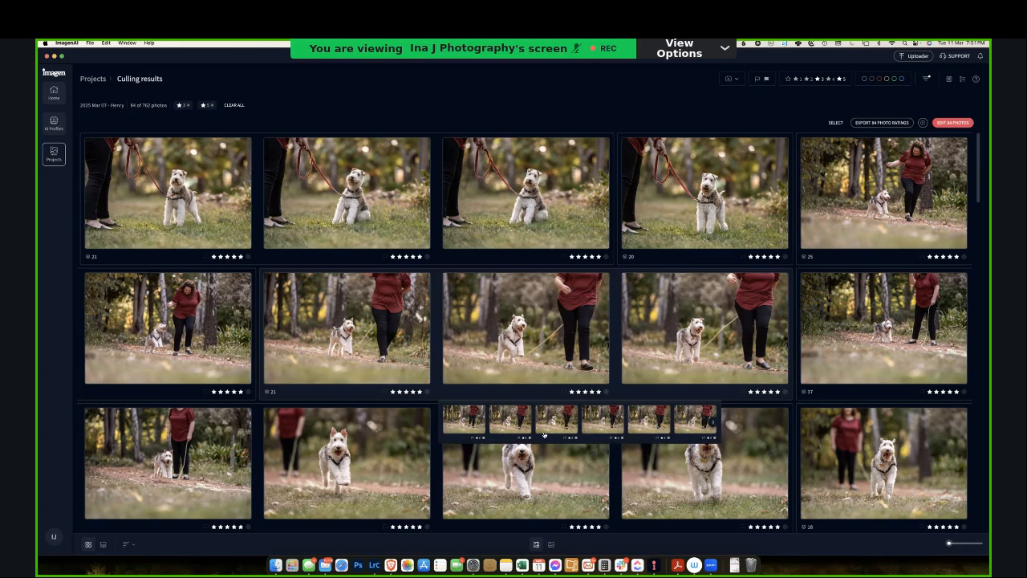
- In Imagen's culling results, examine the groups of similar shots behind the top-rated photos of the terrier walking with its handler
{"action": "left_click", "coordinate": [683, 425]}
{"action": "left_click", "coordinate": [713, 422]}
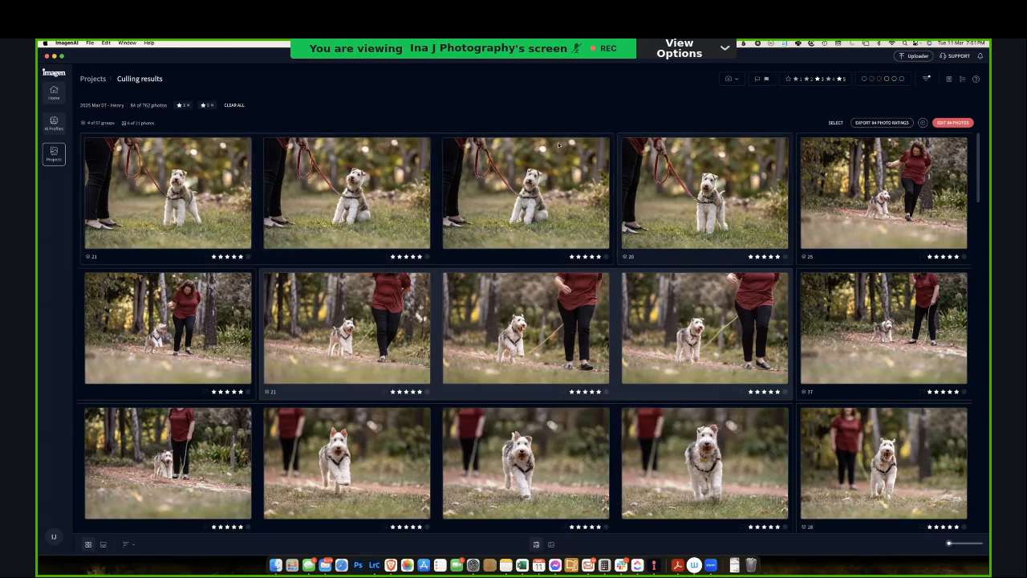
{"action": "mouse_move", "coordinate": [707, 258]}
{"action": "mouse_move", "coordinate": [704, 373]}
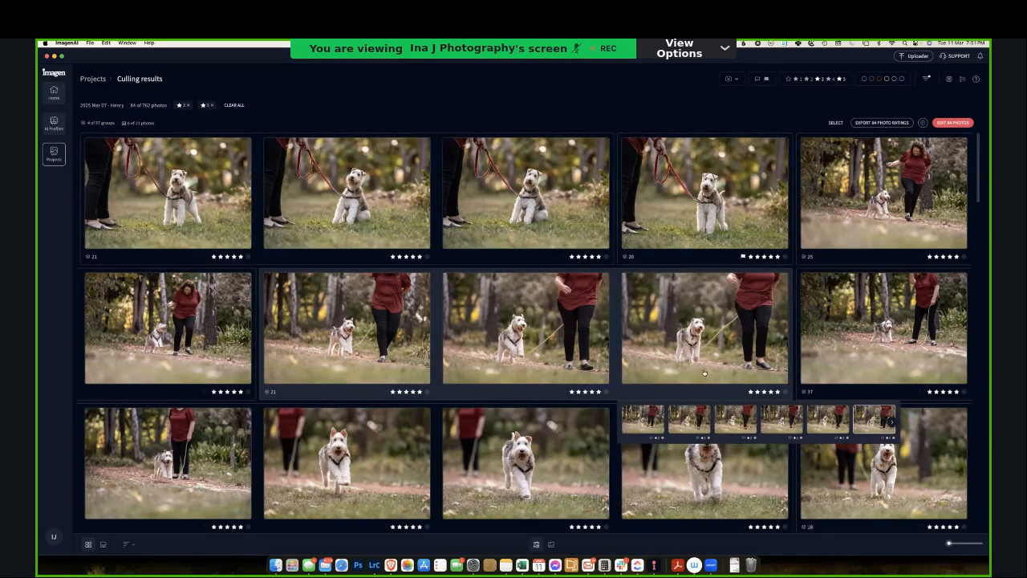
{"action": "mouse_move", "coordinate": [589, 383]}
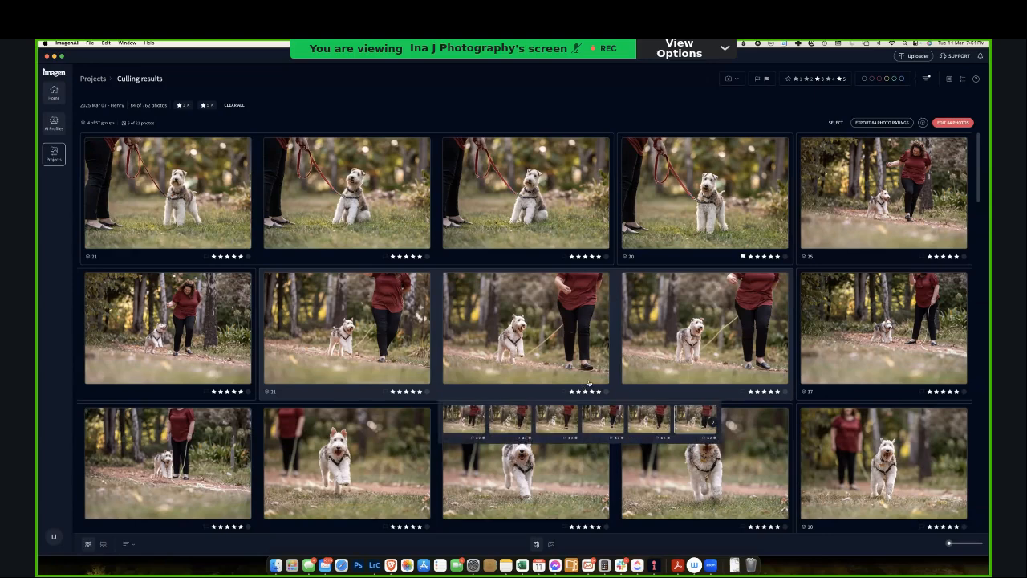
{"action": "mouse_move", "coordinate": [616, 363]}
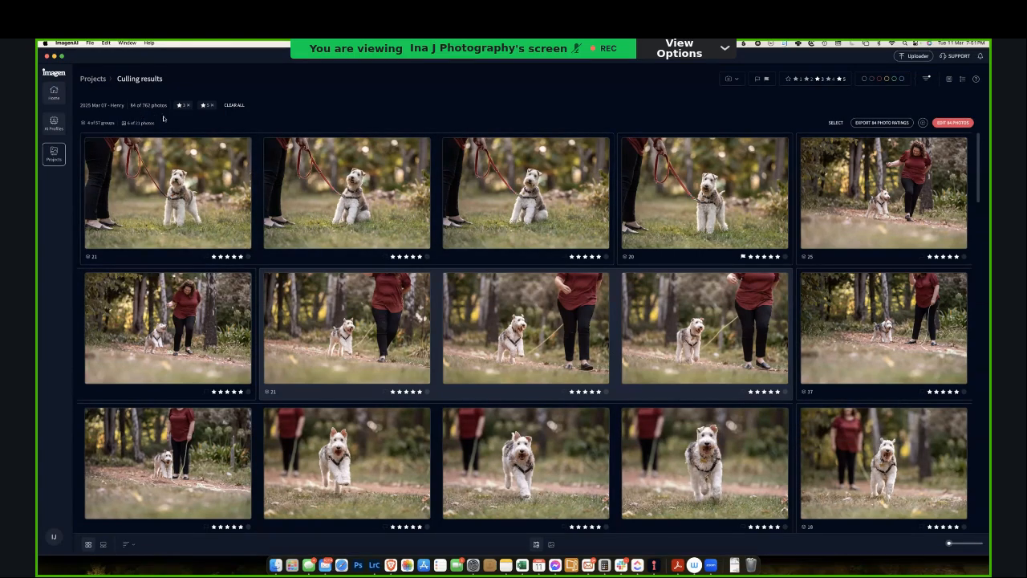
{"action": "mouse_move", "coordinate": [479, 333]}
{"action": "mouse_move", "coordinate": [405, 270]}
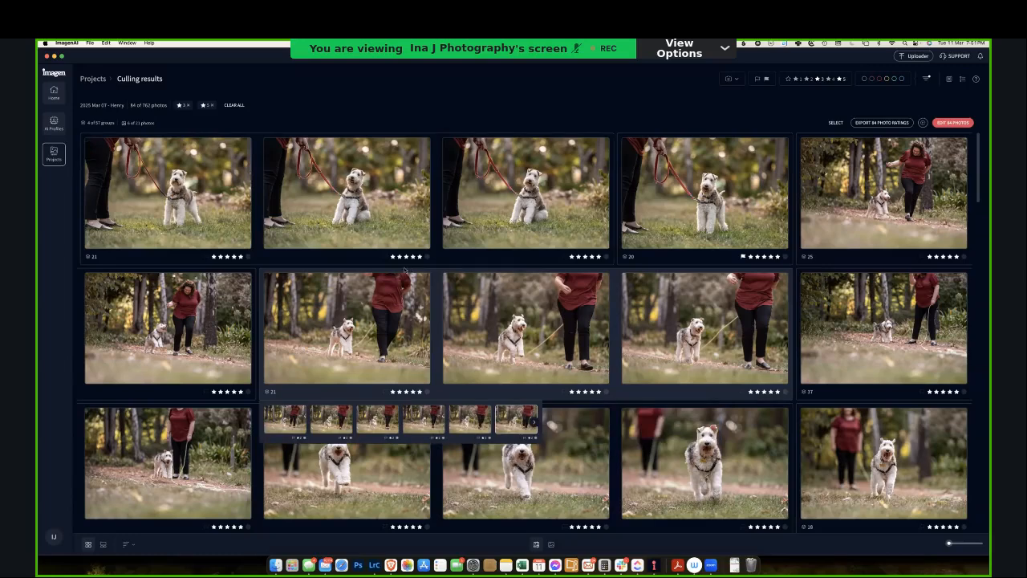
- Look through the remaining top-rated photos in the culling results and return to the list of projects
{"action": "mouse_move", "coordinate": [493, 231]}
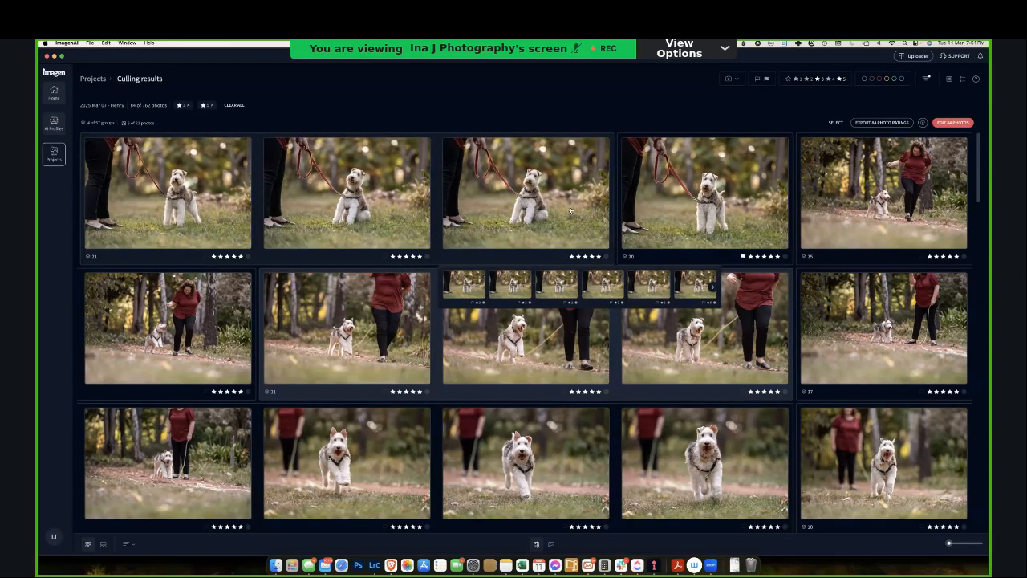
{"action": "mouse_move", "coordinate": [326, 240]}
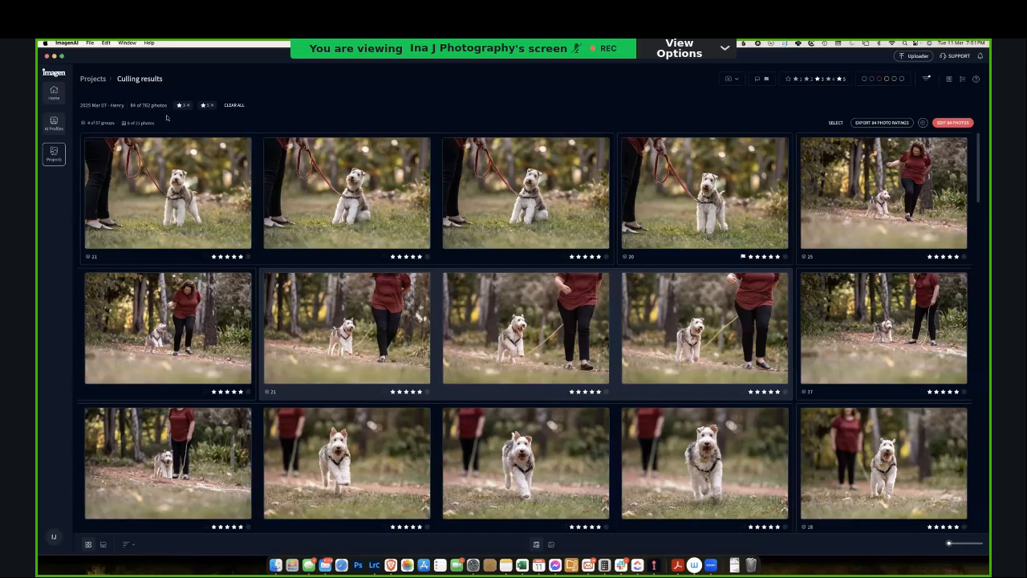
{"action": "scroll", "coordinate": [694, 326], "scroll_direction": "down", "scroll_amount": 10}
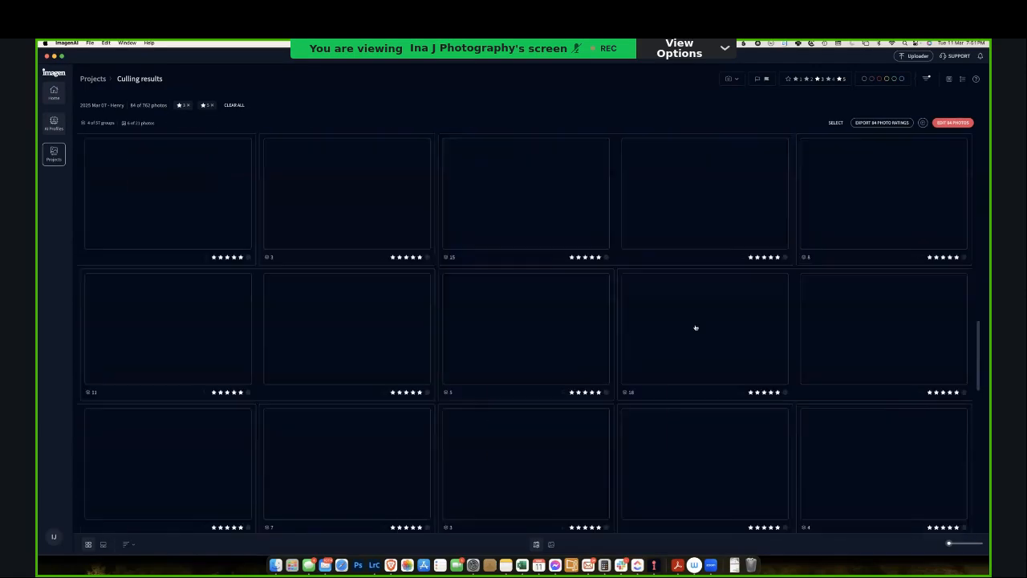
{"action": "mouse_move", "coordinate": [657, 326]}
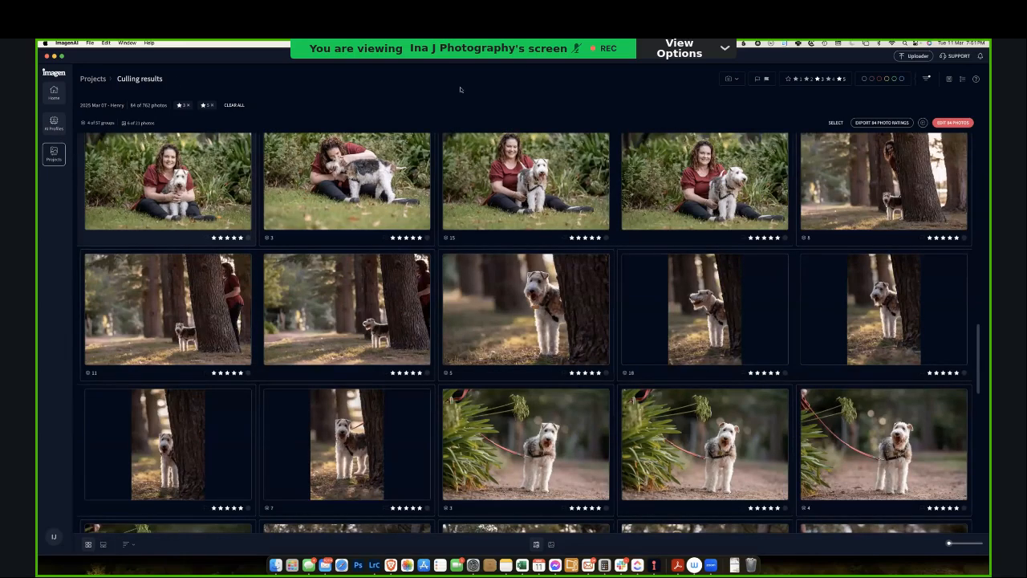
{"action": "left_click", "coordinate": [94, 78]}
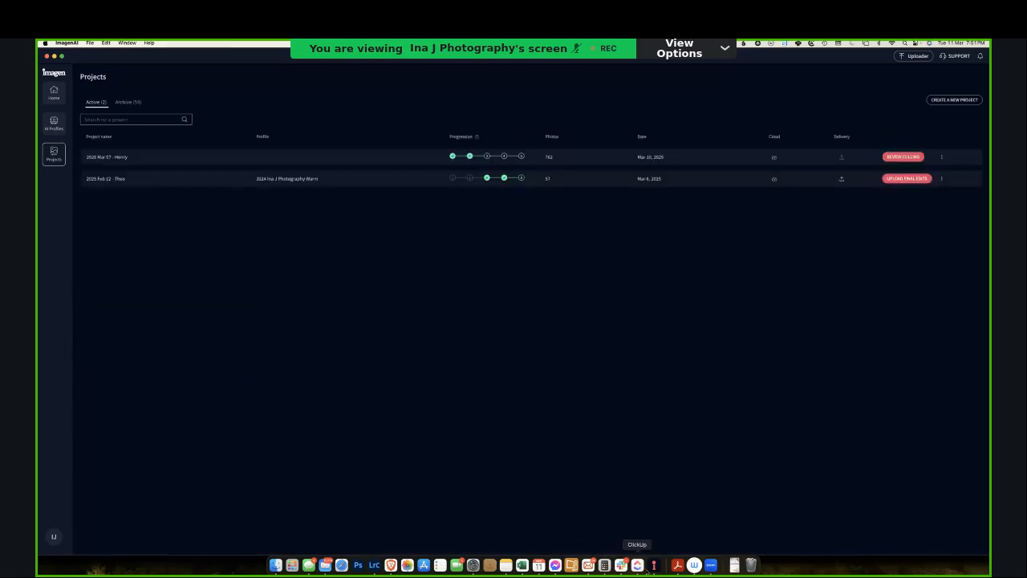
- Switch to Lightroom Classic, open the "2025 Feb 01 - Pip" folder and filter it to photos with 0 stars
{"action": "left_click", "coordinate": [374, 564]}
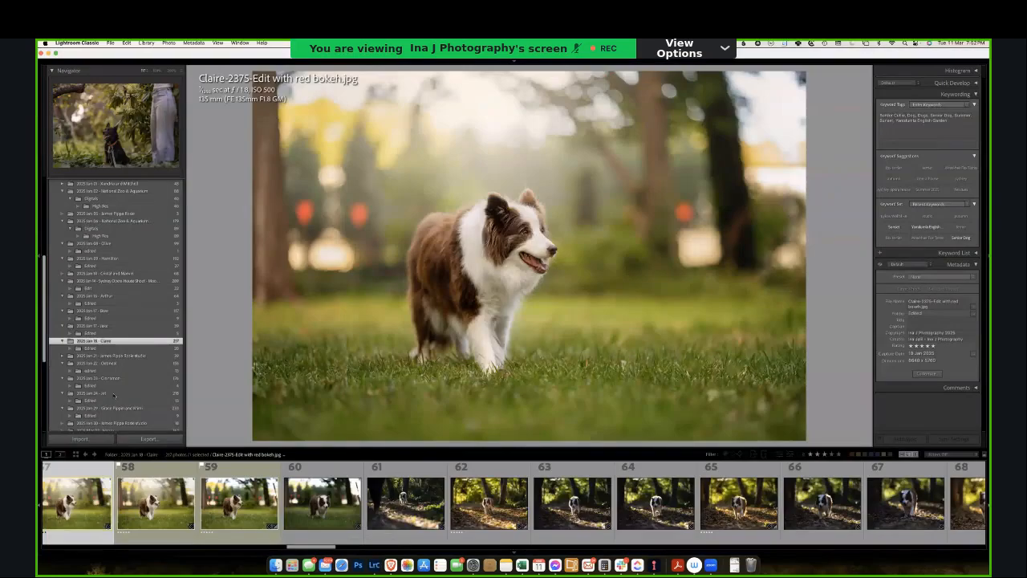
{"action": "scroll", "coordinate": [85, 327], "scroll_direction": "up", "scroll_amount": 5}
{"action": "left_click", "coordinate": [87, 231]}
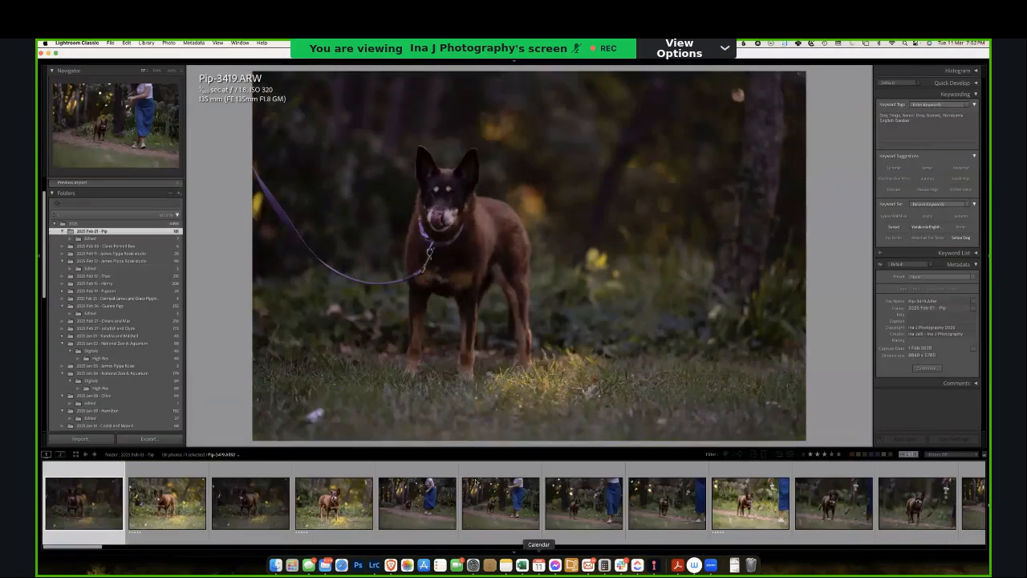
{"action": "scroll", "coordinate": [475, 498], "scroll_direction": "down", "scroll_amount": 2}
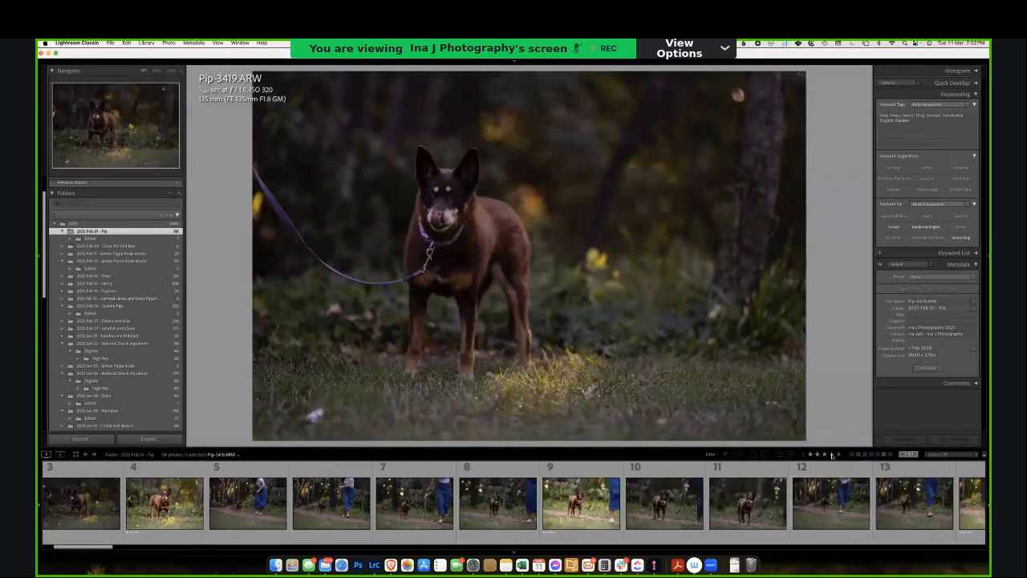
{"action": "left_click", "coordinate": [825, 454]}
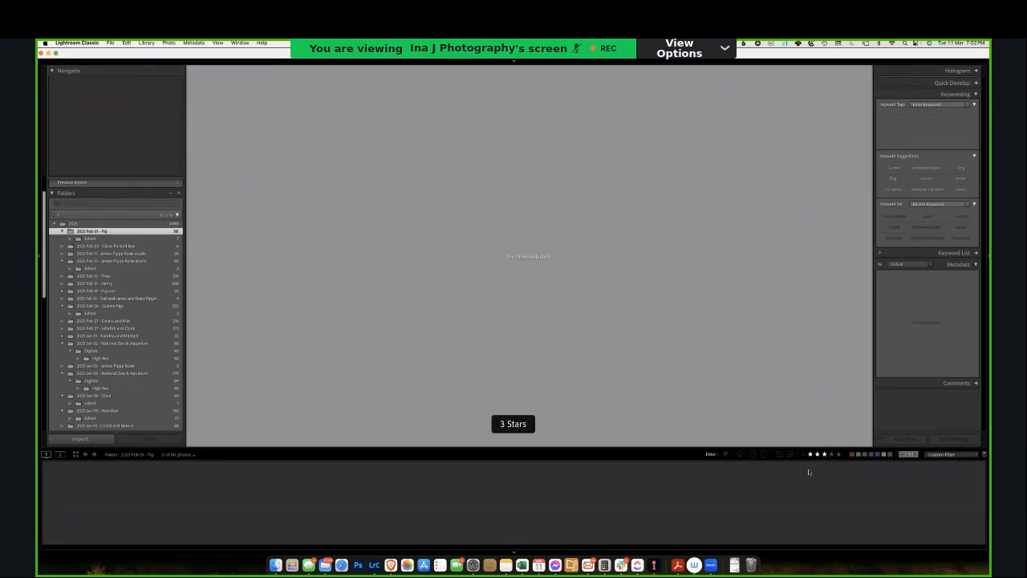
{"action": "left_click", "coordinate": [810, 454]}
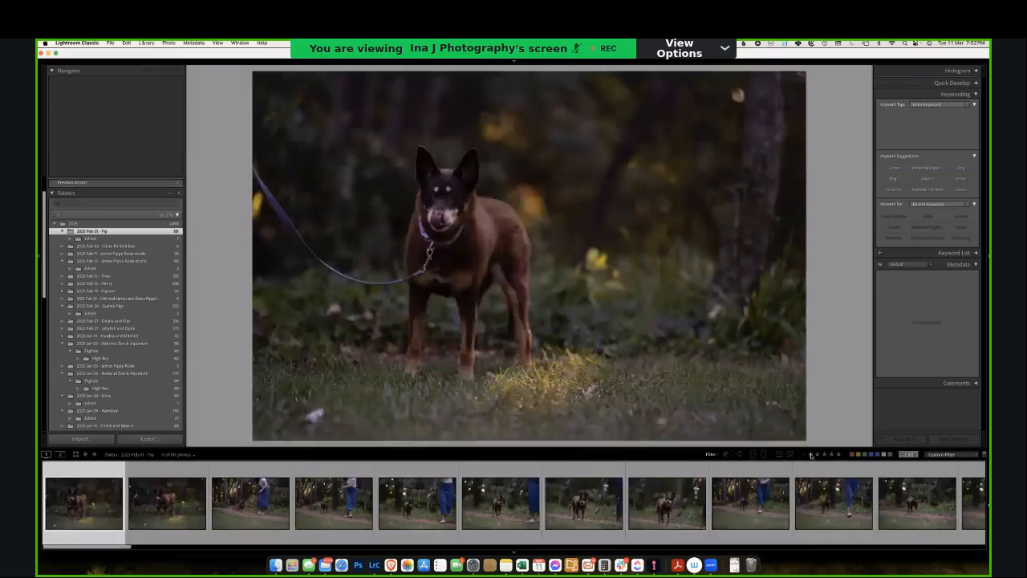
- Give one star to several unrated photos of the dog, from the leashed walk on the path to the backlit woodland shots
{"action": "left_click", "coordinate": [477, 523]}
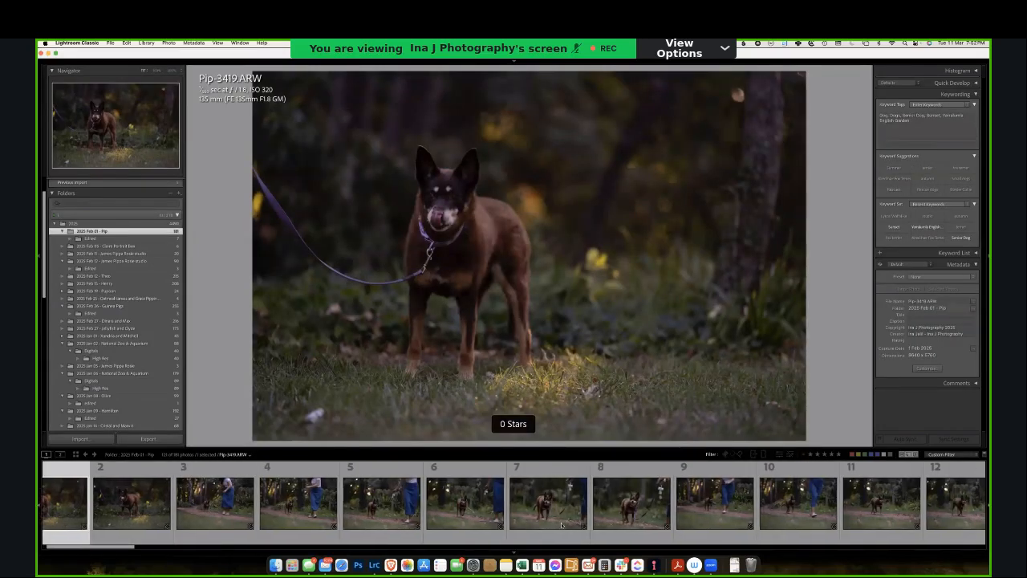
{"action": "left_click", "coordinate": [540, 519]}
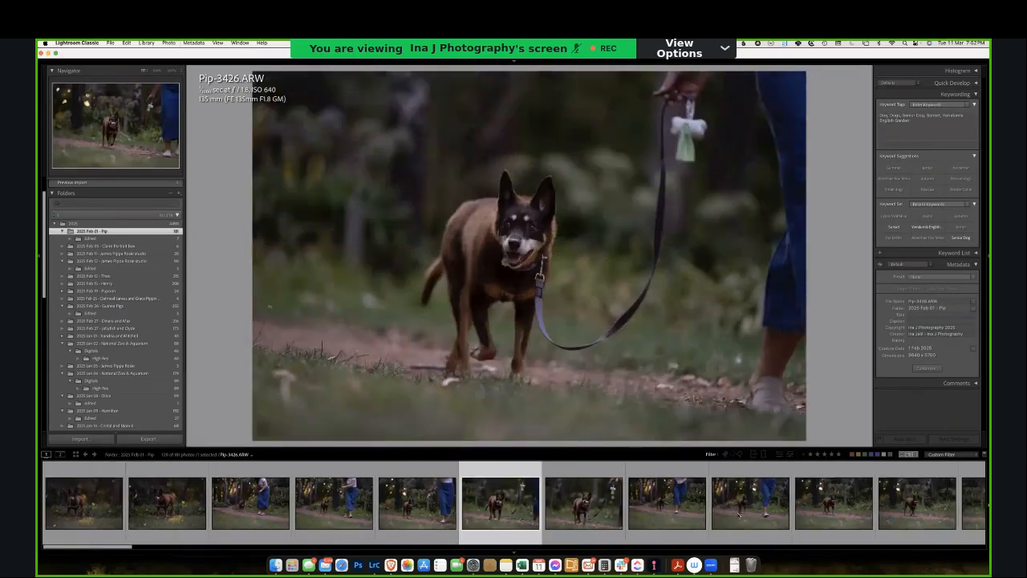
{"action": "scroll", "coordinate": [554, 519], "scroll_direction": "right", "scroll_amount": 3}
{"action": "left_click", "coordinate": [815, 519]}
{"action": "scroll", "coordinate": [832, 517], "scroll_direction": "right", "scroll_amount": 8}
{"action": "scroll", "coordinate": [832, 518], "scroll_direction": "right", "scroll_amount": 5}
{"action": "left_click", "coordinate": [819, 517]}
{"action": "left_click", "coordinate": [806, 515]}
{"action": "left_click", "coordinate": [774, 511]}
{"action": "left_click", "coordinate": [847, 504]}
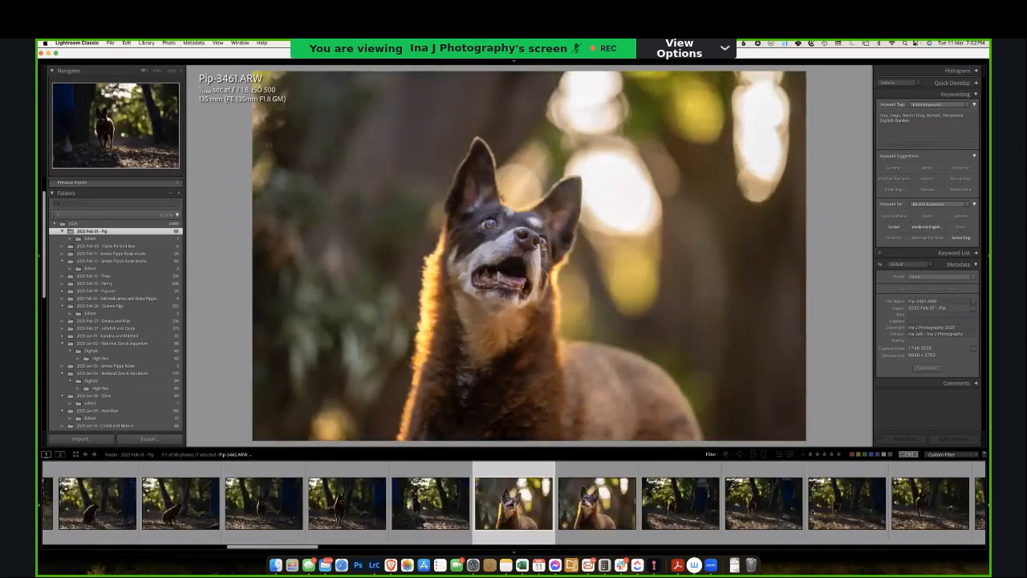
- Give one star to a backlit photo of the dog on the leafy ground and one with the crouching owner
{"action": "scroll", "coordinate": [722, 505], "scroll_direction": "right", "scroll_amount": 7}
{"action": "left_click", "coordinate": [622, 511]}
{"action": "key", "text": "1"}
{"action": "scroll", "coordinate": [626, 511], "scroll_direction": "right", "scroll_amount": 8}
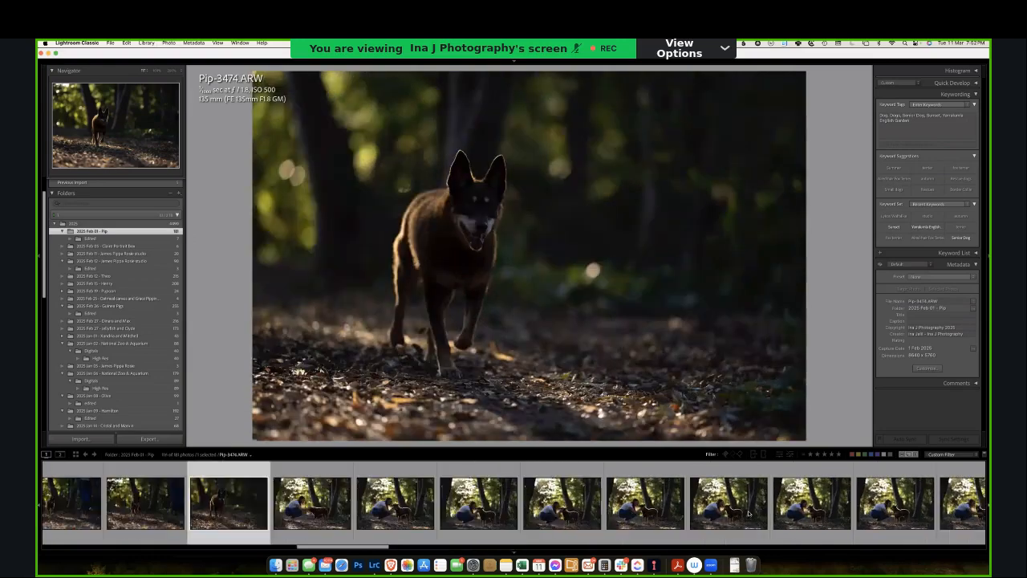
{"action": "left_click", "coordinate": [796, 511]}
{"action": "key", "text": "1"}
- Give one star to further photos, including a vertical portrait of the dog on the path and a close-up against the golden bokeh
{"action": "scroll", "coordinate": [798, 511], "scroll_direction": "right", "scroll_amount": 9}
{"action": "left_click", "coordinate": [857, 508]}
{"action": "scroll", "coordinate": [857, 508], "scroll_direction": "right", "scroll_amount": 15}
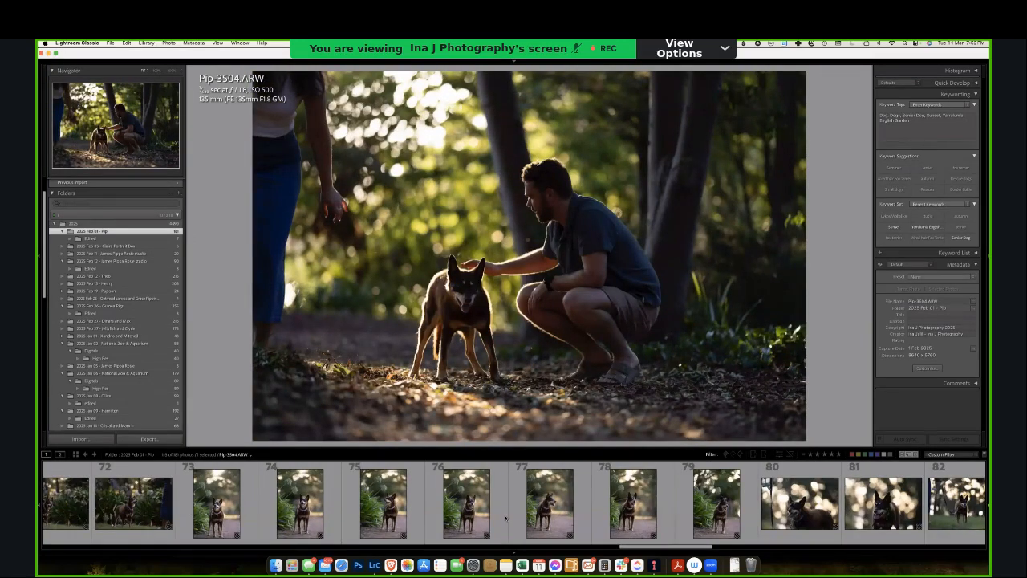
{"action": "left_click", "coordinate": [505, 517]}
{"action": "scroll", "coordinate": [505, 518], "scroll_direction": "right", "scroll_amount": 10}
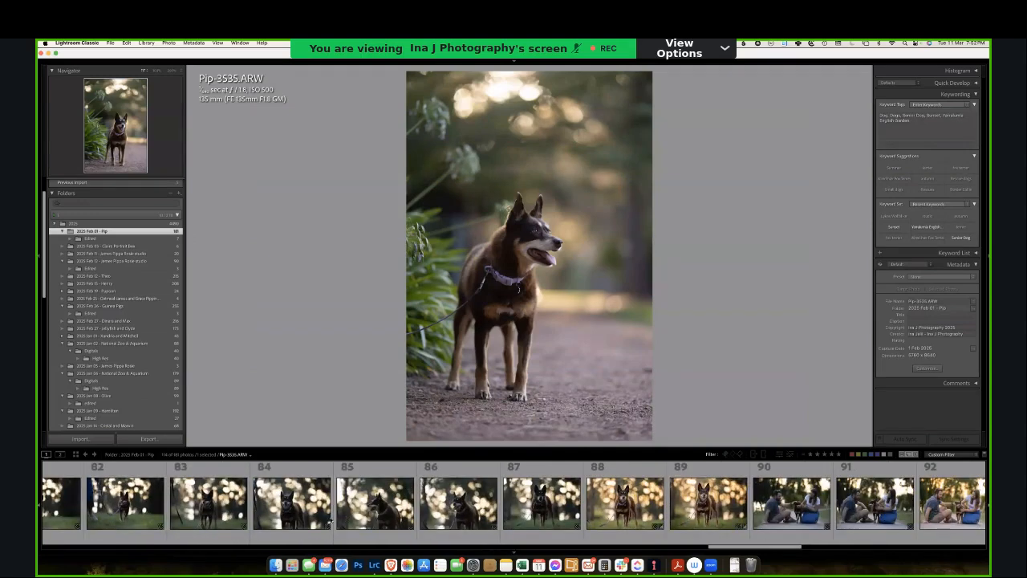
{"action": "left_click", "coordinate": [353, 506]}
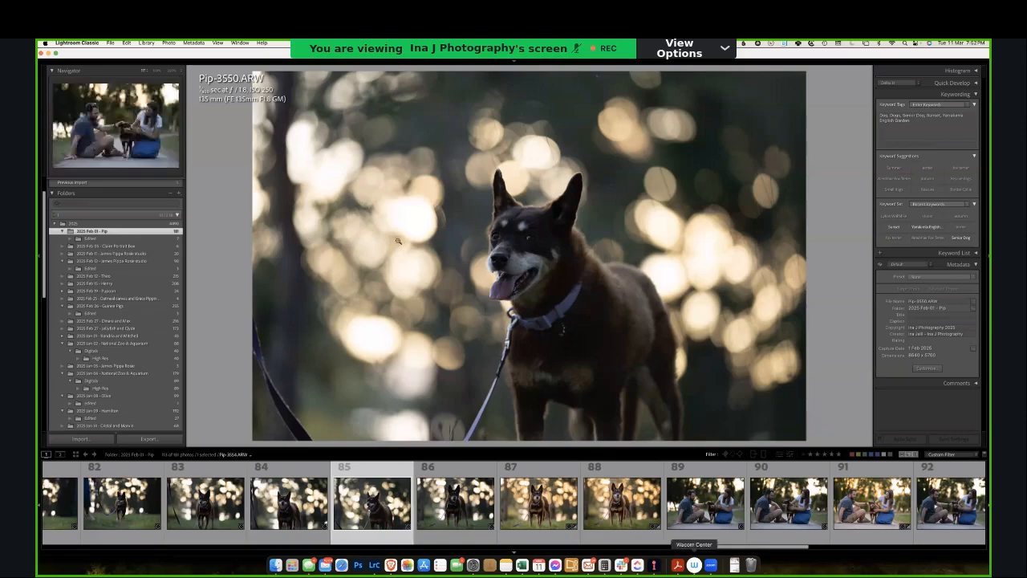
- Quit Lightroom Classic and switch back to Imagen
{"action": "key", "text": "super+q"}
{"action": "left_click", "coordinate": [655, 566]}
{"action": "key", "text": "super+Tab"}
{"action": "left_click", "coordinate": [543, 238]}
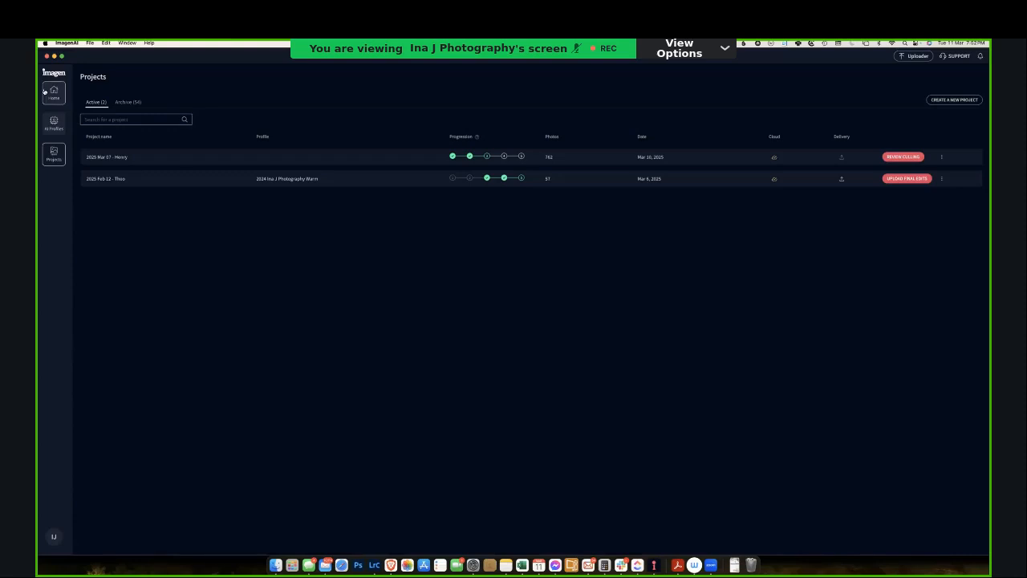
- Create a new Edit project from the "Ina J Photography 2025.lrcat" Lightroom Classic catalog
{"action": "left_click", "coordinate": [53, 89]}
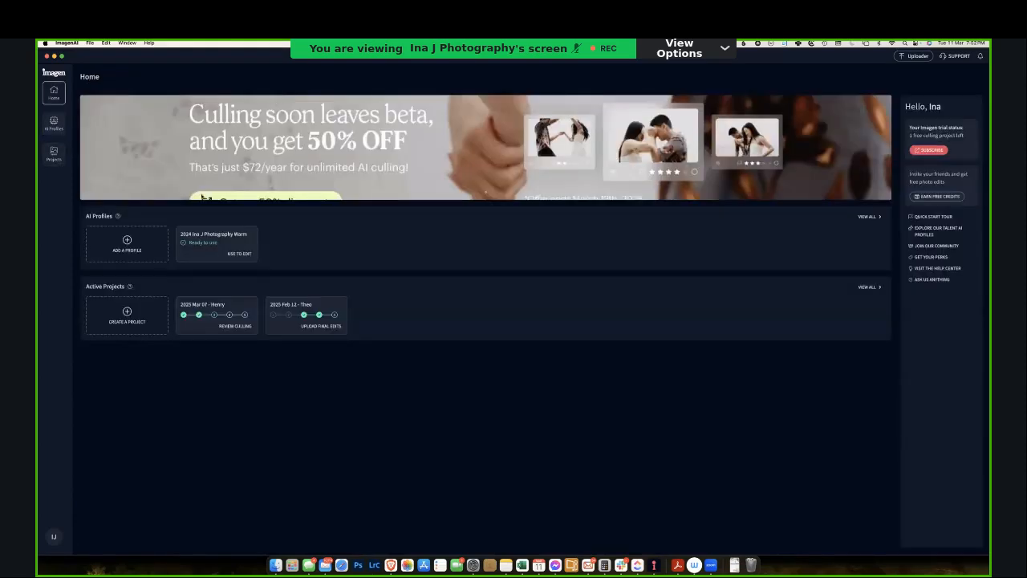
{"action": "left_click", "coordinate": [148, 305]}
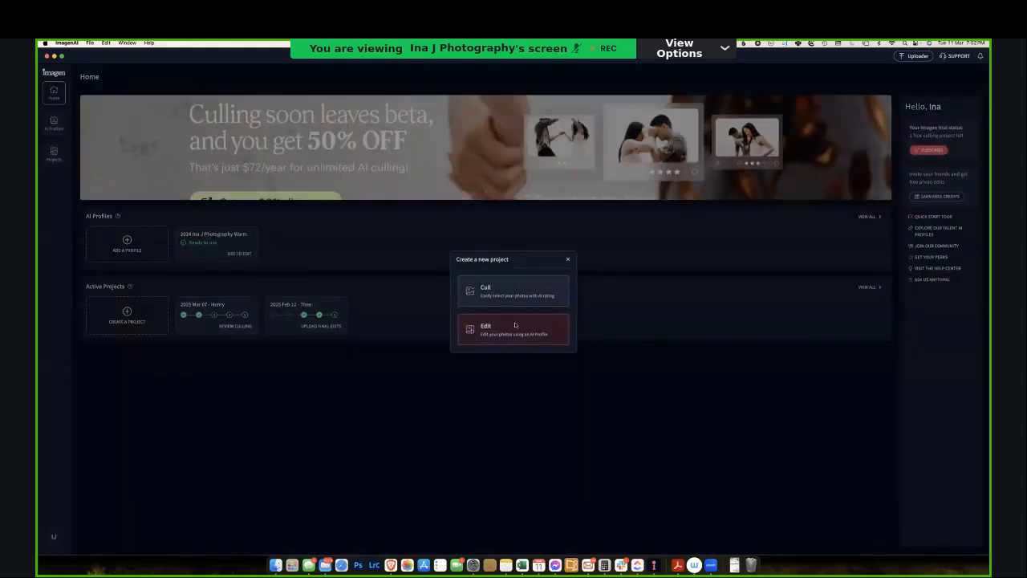
{"action": "left_click", "coordinate": [507, 304]}
{"action": "left_click", "coordinate": [554, 332]}
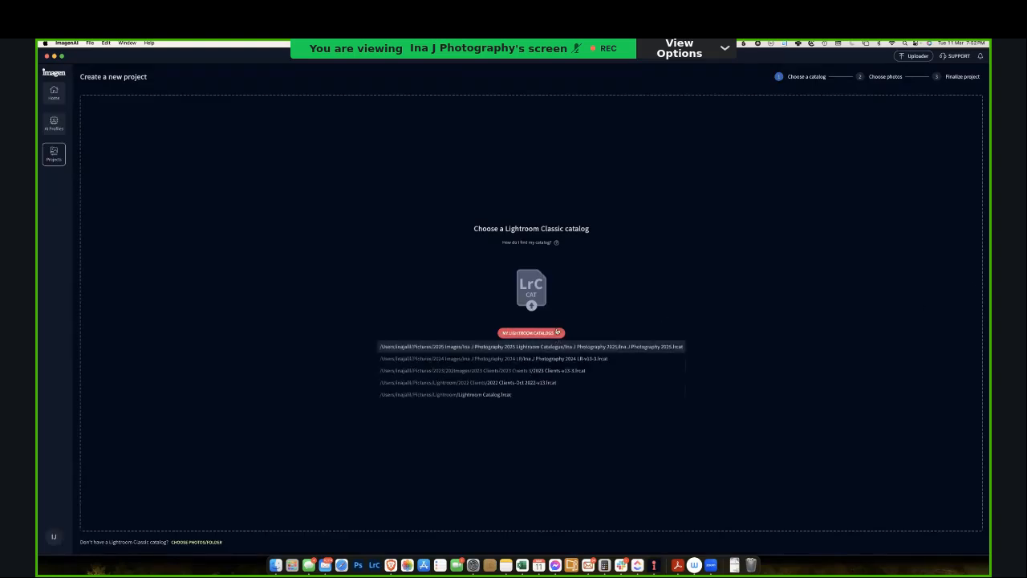
{"action": "left_click", "coordinate": [553, 346]}
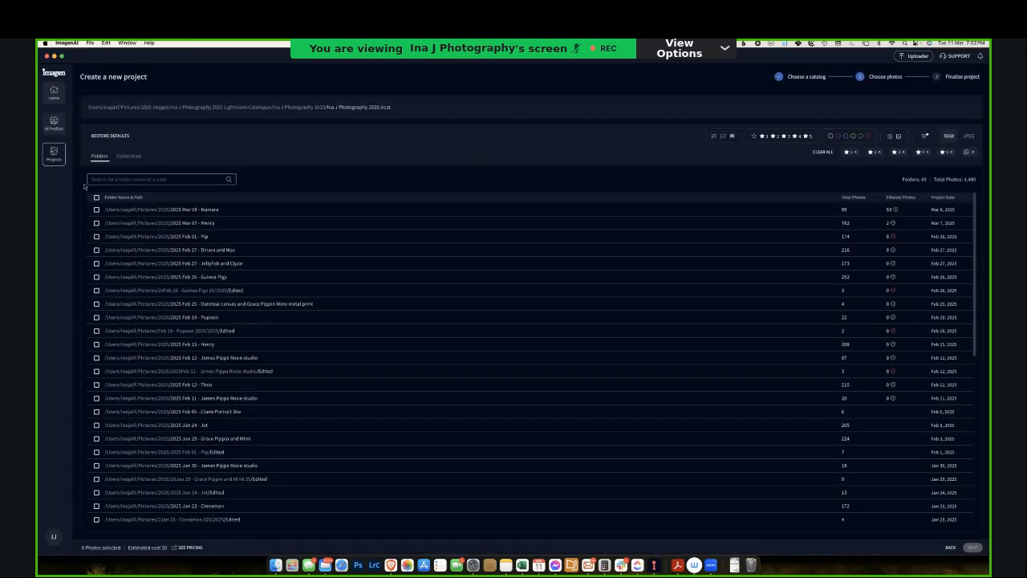
- Search the catalog's folders for "pip" and select the "2025 Feb 01 - Pip" folder
{"action": "left_click", "coordinate": [140, 179]}
{"action": "type", "text": "pip"}
{"action": "left_click", "coordinate": [97, 210]}
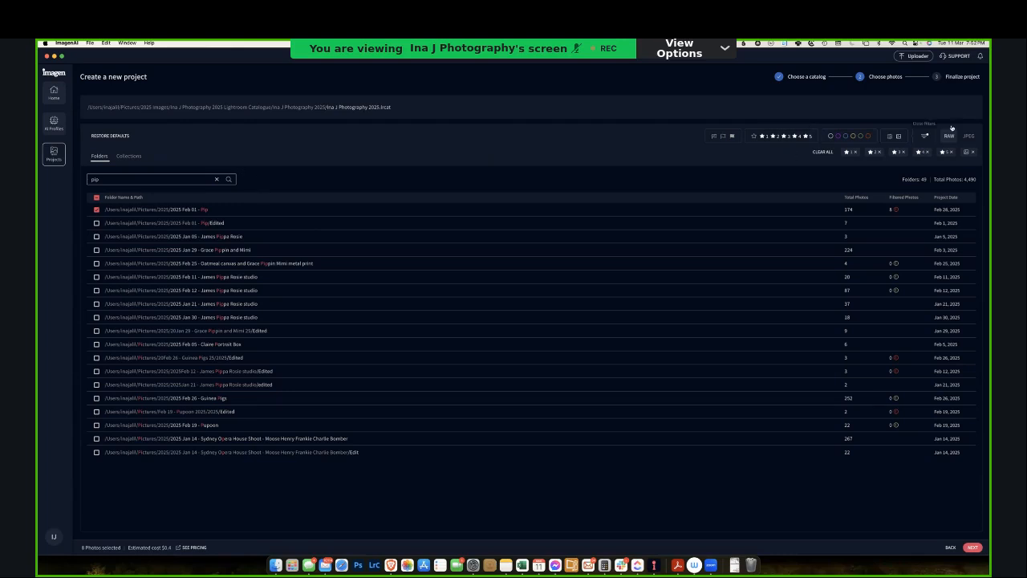
- Restrict the star filter to 1-star photos and continue to finalizing the project
{"action": "left_click", "coordinate": [800, 136]}
{"action": "left_click", "coordinate": [800, 137]}
{"action": "left_click", "coordinate": [787, 137]}
{"action": "left_click", "coordinate": [775, 137]}
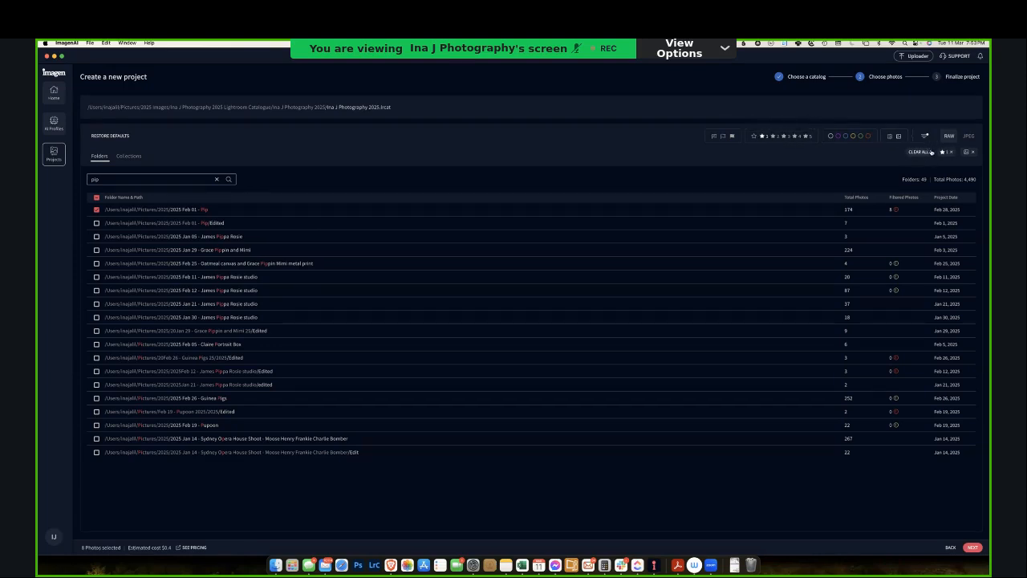
{"action": "left_click", "coordinate": [973, 548]}
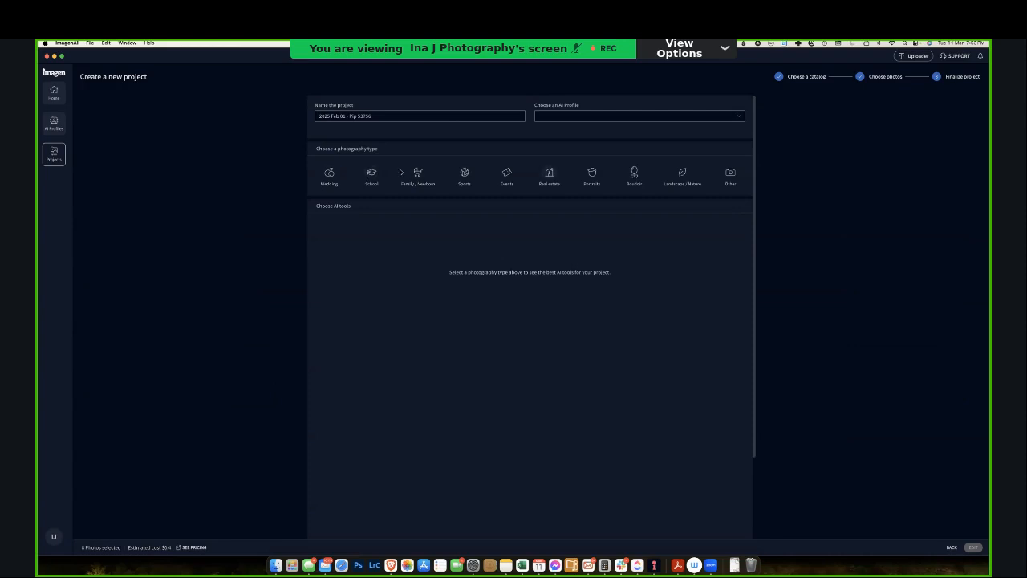
- Set the photography type to Portraits and the AI profile to "2024 Ina J Photography Warm"
{"action": "left_click", "coordinate": [592, 174]}
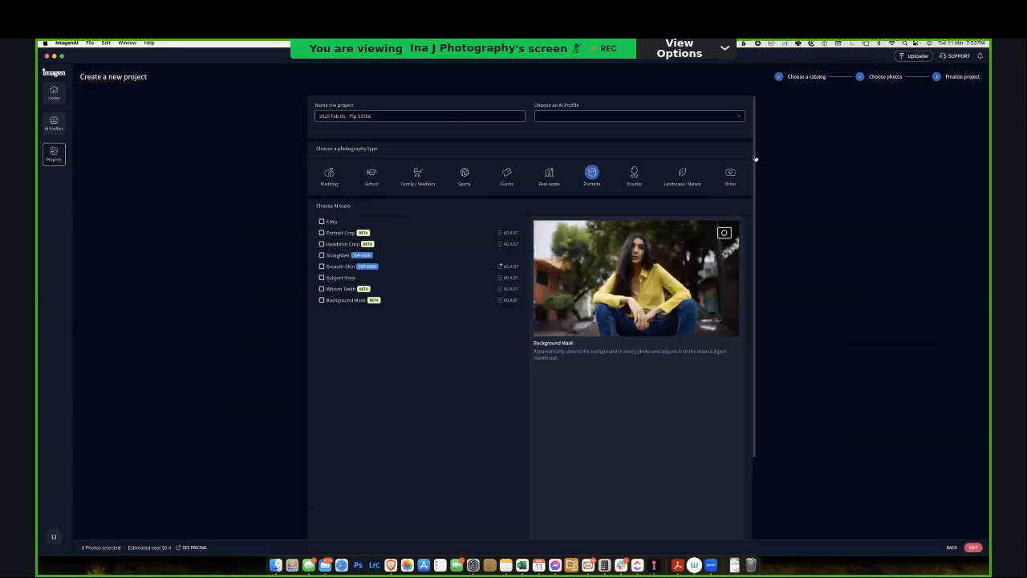
{"action": "scroll", "coordinate": [666, 293], "scroll_direction": "down", "scroll_amount": 2}
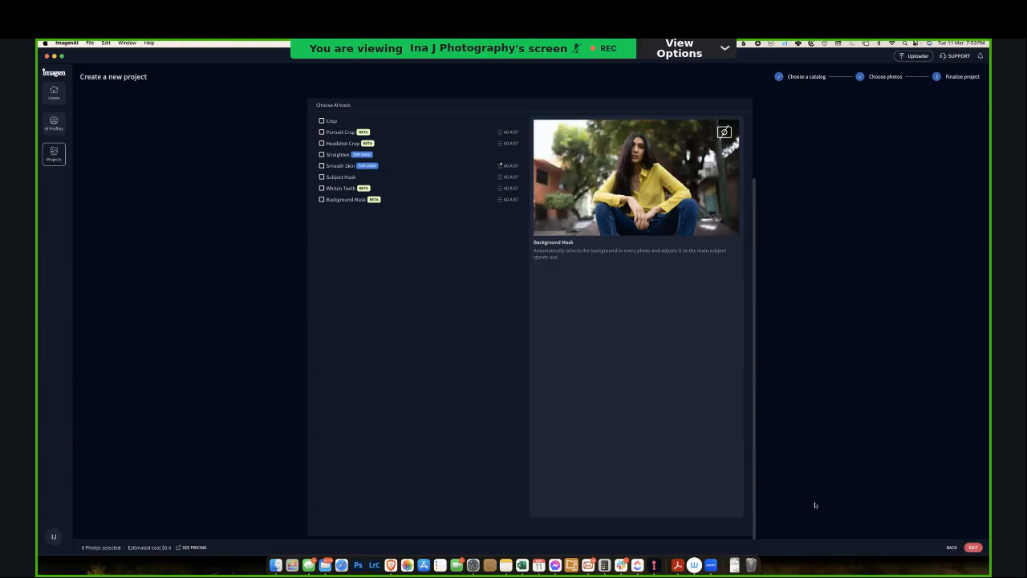
{"action": "scroll", "coordinate": [822, 496], "scroll_direction": "up", "scroll_amount": 3}
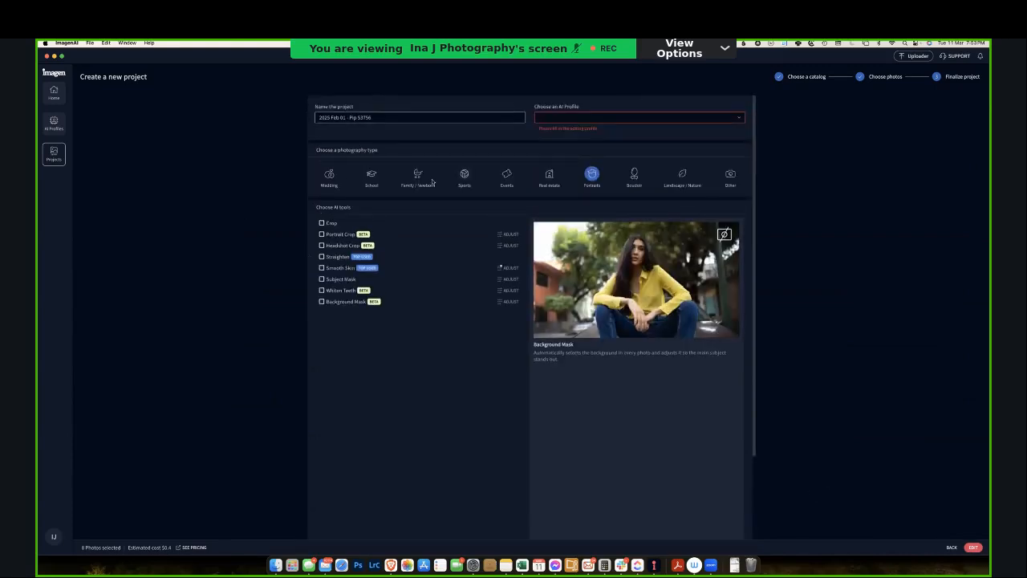
{"action": "left_click", "coordinate": [562, 118]}
{"action": "scroll", "coordinate": [560, 202], "scroll_direction": "down", "scroll_amount": 3}
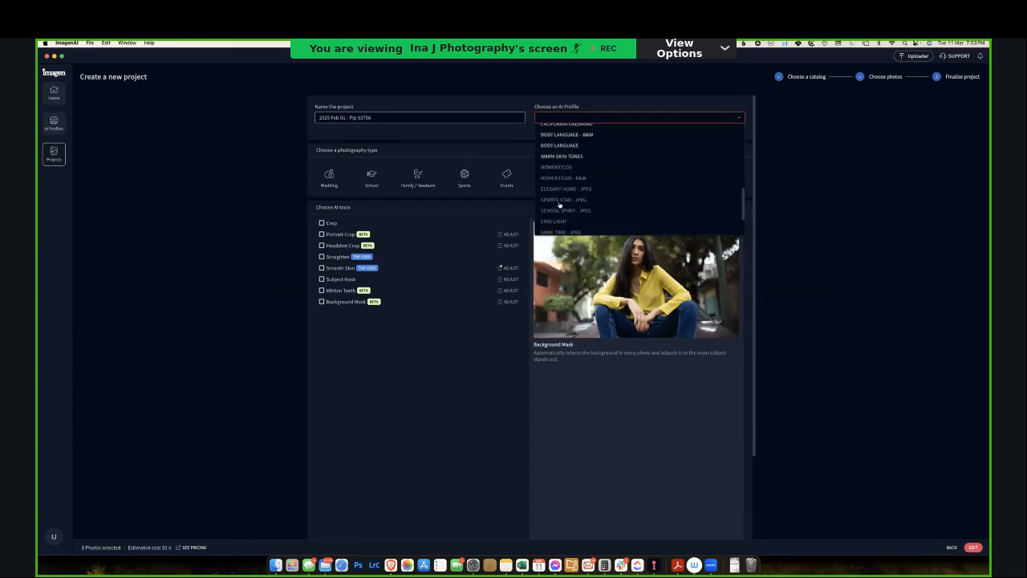
{"action": "scroll", "coordinate": [558, 200], "scroll_direction": "up", "scroll_amount": 3}
{"action": "left_click", "coordinate": [574, 143]}
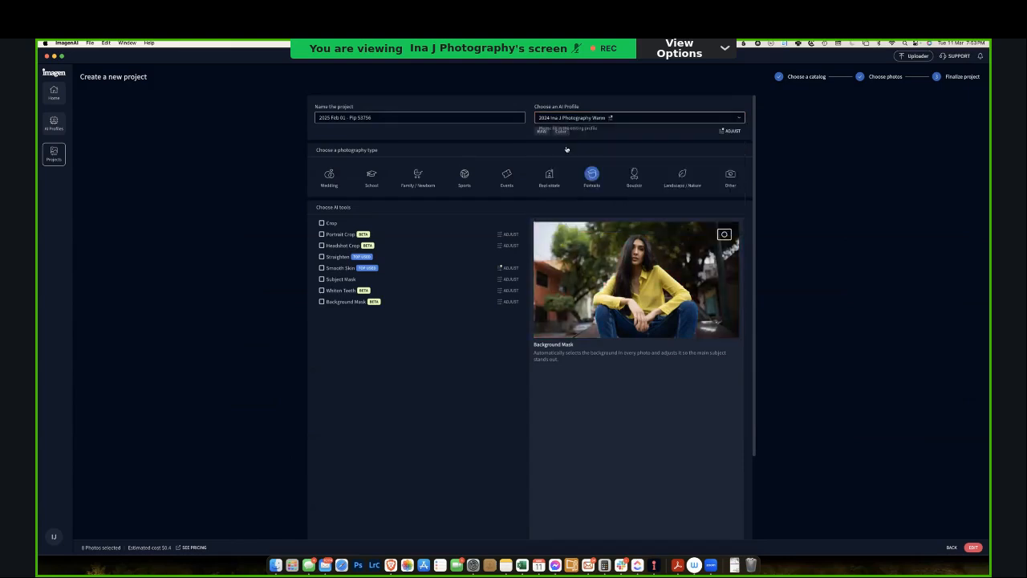
- Submit the project for editing and clear the completed upload from the uploader
{"action": "left_click", "coordinate": [974, 547]}
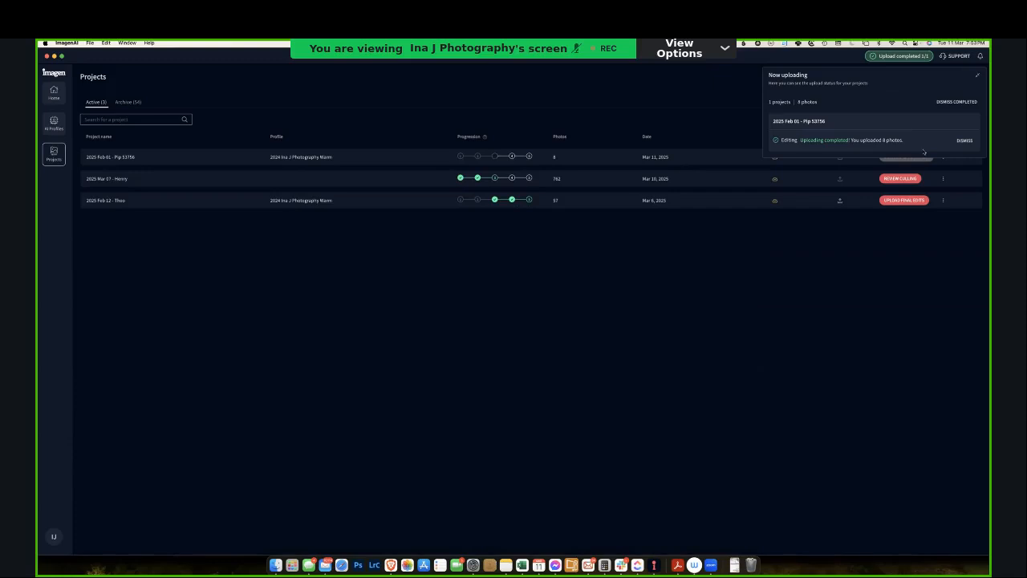
{"action": "left_click", "coordinate": [972, 100]}
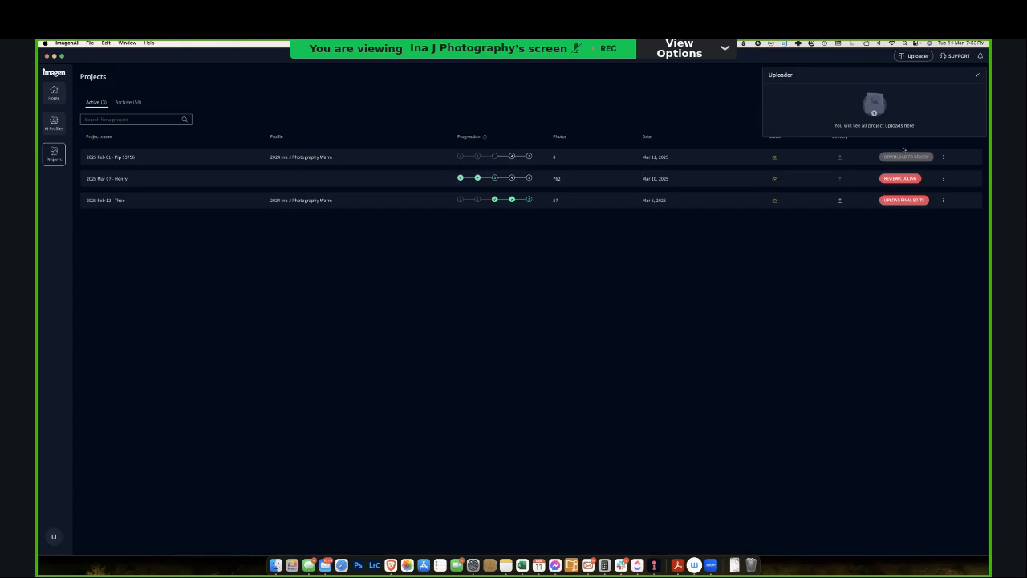
{"action": "left_click", "coordinate": [977, 76]}
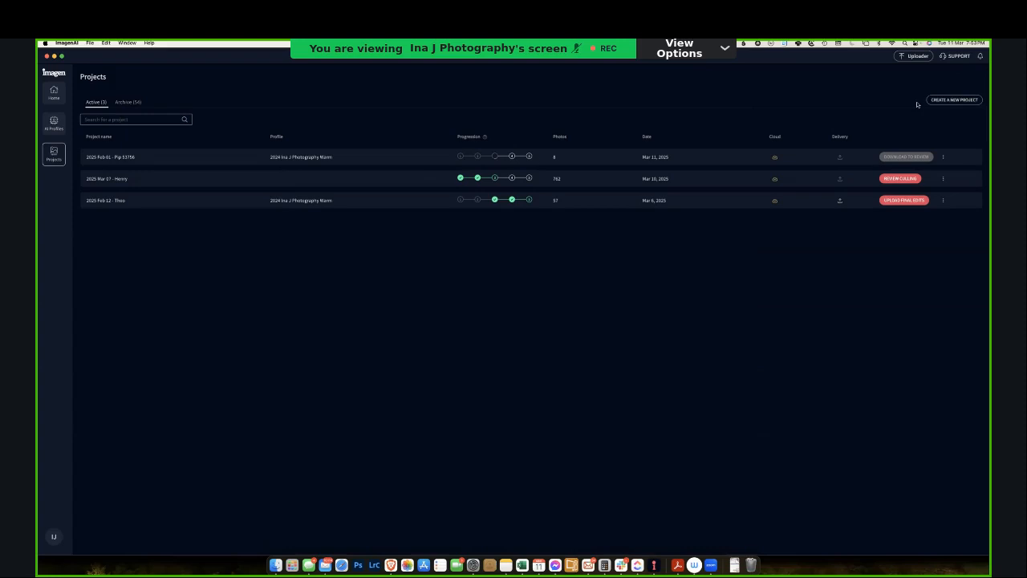